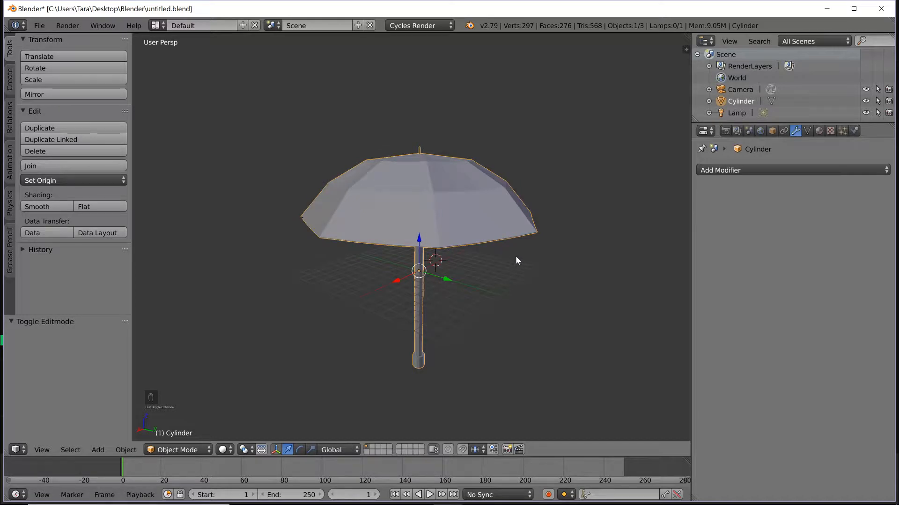
{"action": "mouse_move", "coordinate": [428, 308]}
{"action": "middle_mouse_down"}
{"action": "mouse_move", "coordinate": [437, 252]}
{"action": "mouse_move", "coordinate": [456, 273]}
{"action": "mouse_move", "coordinate": [455, 309]}
{"action": "mouse_move", "coordinate": [439, 318]}
{"action": "mouse_move", "coordinate": [412, 311]}
{"action": "mouse_move", "coordinate": [422, 311]}
{"action": "middle_mouse_up"}
{"action": "scroll", "coordinate": [426, 310], "scroll_direction": "up", "scroll_amount": 3}
{"action": "scroll", "coordinate": [413, 302], "scroll_direction": "down", "scroll_amount": 3}
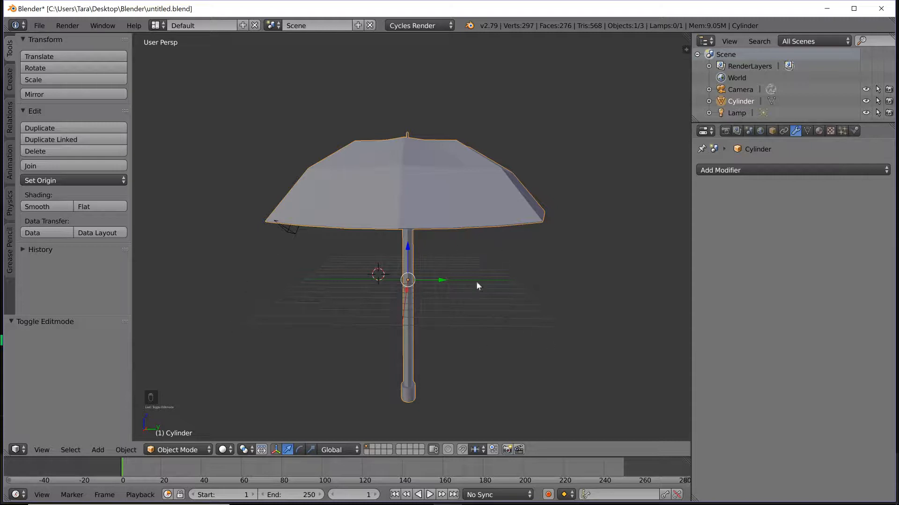
{"action": "mouse_move", "coordinate": [470, 310]}
{"action": "middle_mouse_down"}
{"action": "mouse_move", "coordinate": [503, 317]}
{"action": "mouse_move", "coordinate": [511, 337]}
{"action": "mouse_move", "coordinate": [499, 345]}
{"action": "mouse_move", "coordinate": [470, 312]}
{"action": "middle_mouse_up"}
{"action": "scroll", "coordinate": [476, 314], "scroll_direction": "down", "scroll_amount": 1}
{"action": "scroll", "coordinate": [475, 314], "scroll_direction": "up", "scroll_amount": 3}
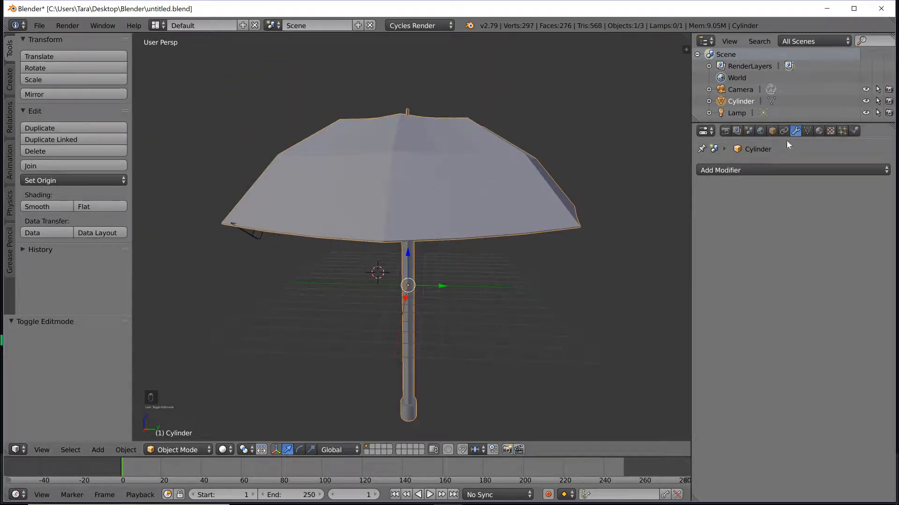
{"action": "left_click", "coordinate": [750, 172]}
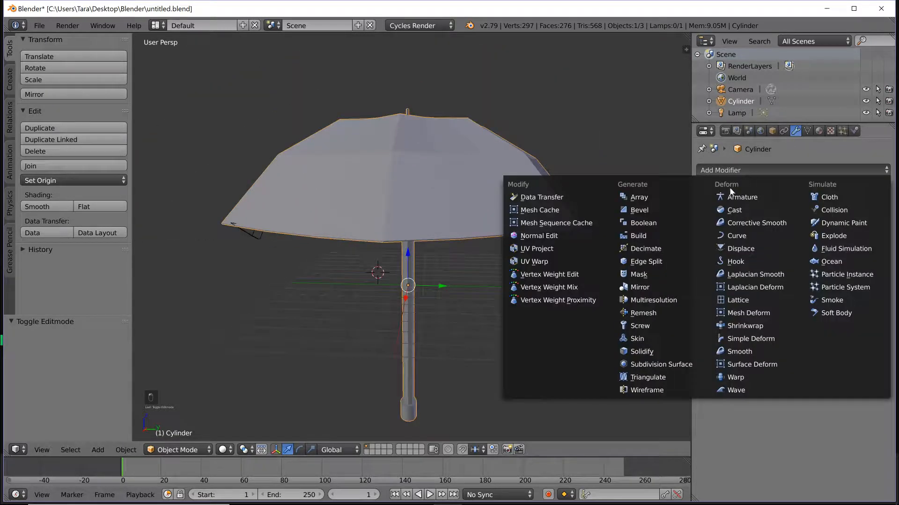
{"action": "left_click", "coordinate": [644, 287]}
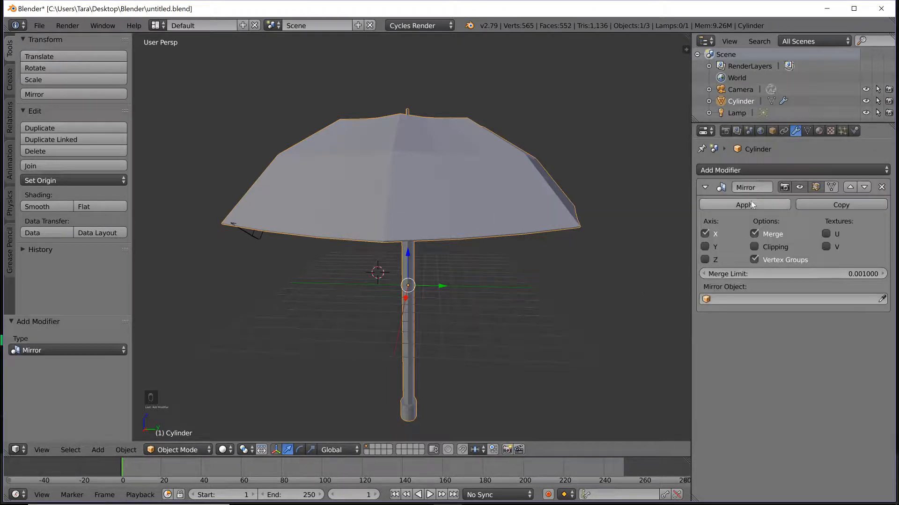
{"action": "left_click", "coordinate": [882, 187]}
Step: Scale the whole umbrella mesh down to about 0.222 in Edit Mode, and return to Object Mode
{"action": "middle_click_drag", "start_coordinate": [463, 176], "coordinate": [476, 224]}
{"action": "key", "text": "Tab"}
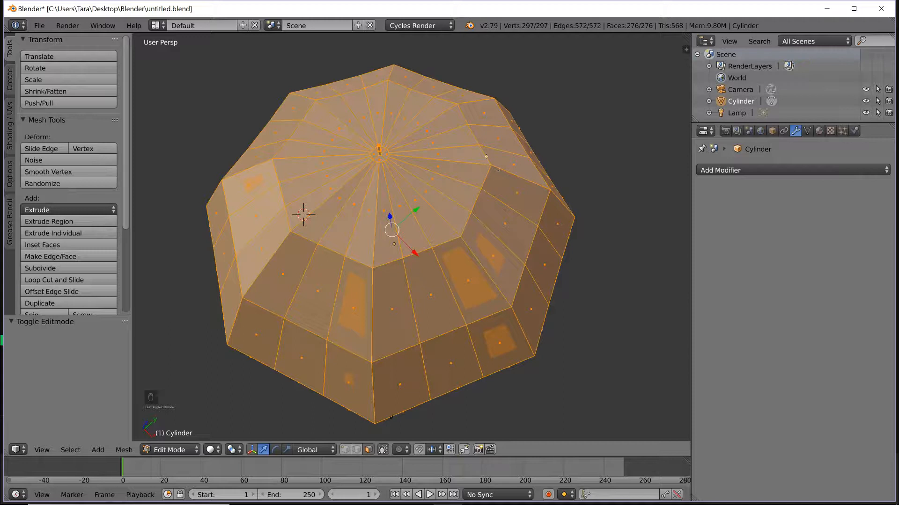
{"action": "scroll", "coordinate": [328, 185], "scroll_direction": "down", "scroll_amount": 4}
{"action": "middle_click_drag", "start_coordinate": [328, 295], "coordinate": [381, 253]}
{"action": "scroll", "coordinate": [421, 181], "scroll_direction": "up", "scroll_amount": 5}
{"action": "scroll", "coordinate": [422, 182], "scroll_direction": "up", "scroll_amount": 2}
{"action": "scroll", "coordinate": [513, 217], "scroll_direction": "down", "scroll_amount": 6}
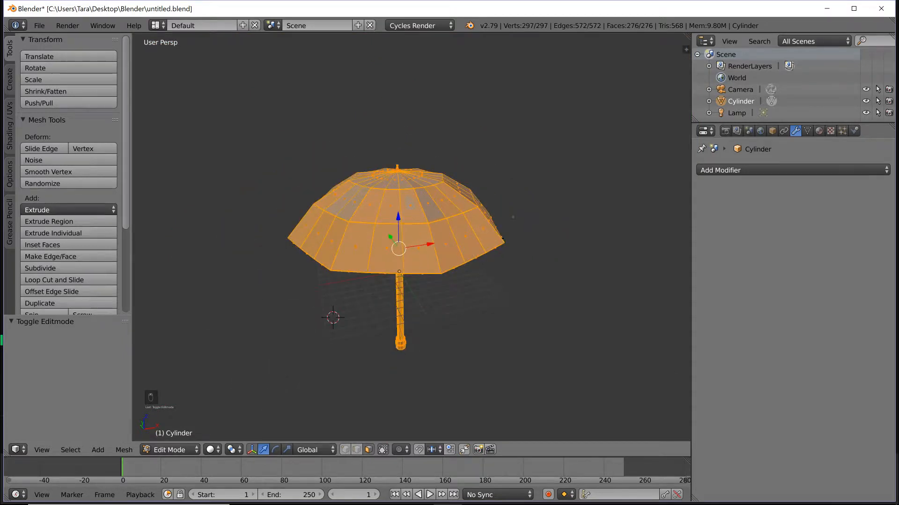
{"action": "scroll", "coordinate": [552, 192], "scroll_direction": "up", "scroll_amount": 1}
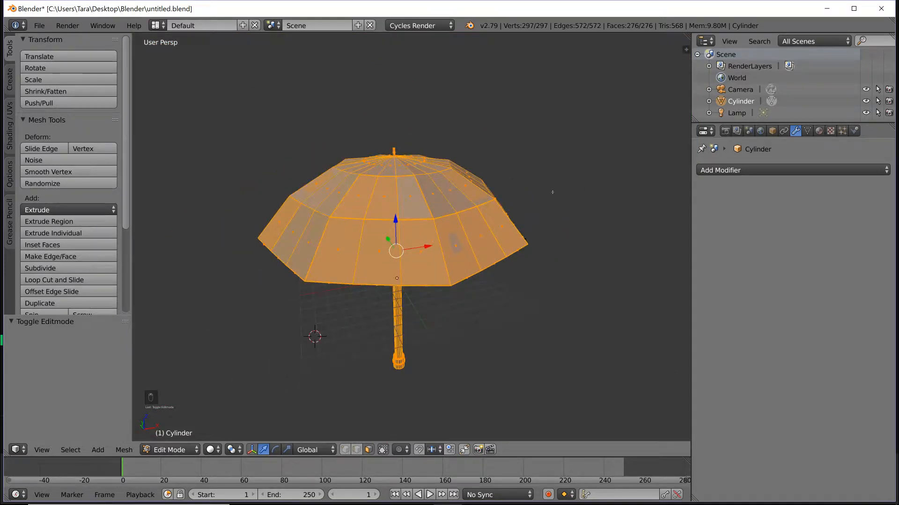
{"action": "key", "text": "s"}
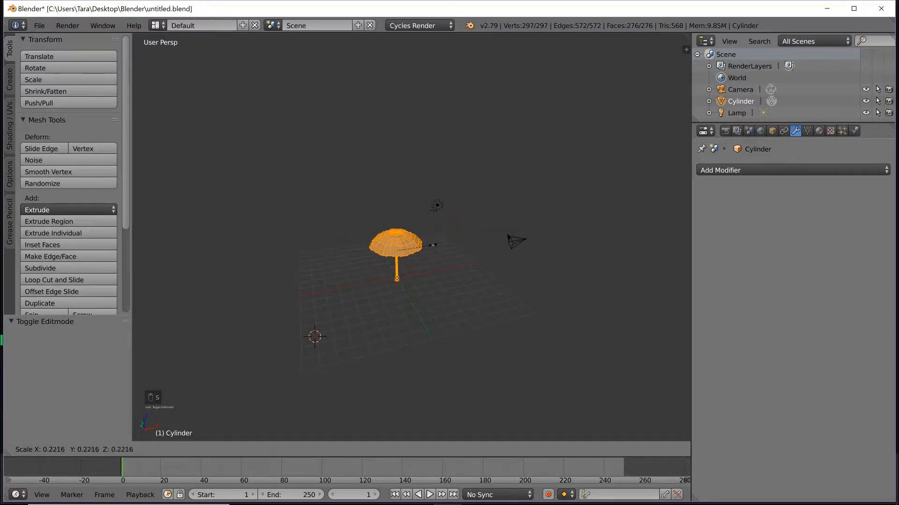
{"action": "left_click", "coordinate": [440, 244]}
{"action": "middle_click_drag", "start_coordinate": [439, 244], "coordinate": [475, 220]}
{"action": "scroll", "coordinate": [465, 291], "scroll_direction": "up", "scroll_amount": 5}
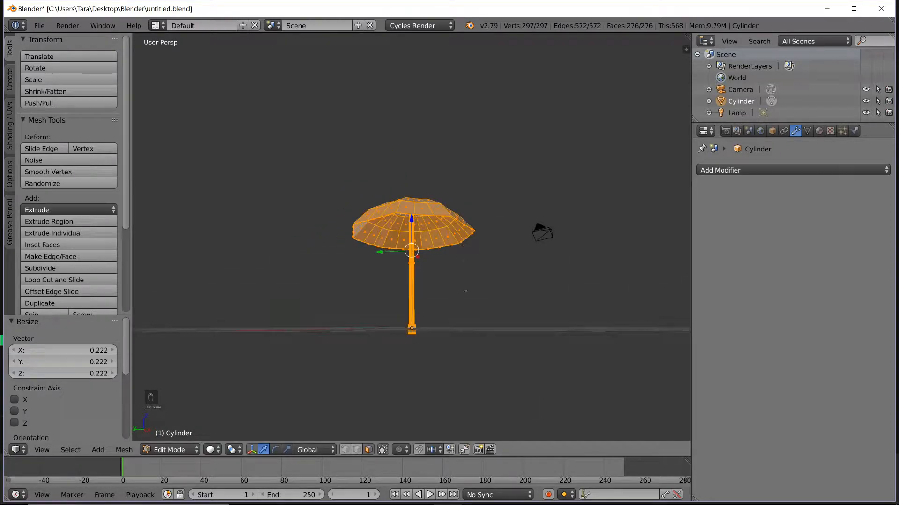
{"action": "middle_click_drag", "start_coordinate": [466, 291], "coordinate": [482, 302]}
{"action": "key", "text": "Tab"}
Step: Rename the Cylinder object to Umbrella
{"action": "scroll", "coordinate": [483, 306], "scroll_direction": "down", "scroll_amount": 4}
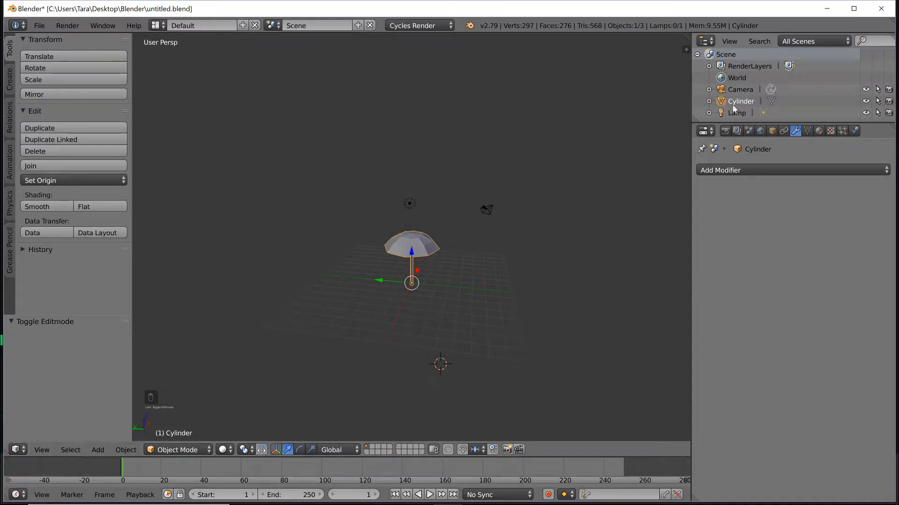
{"action": "scroll", "coordinate": [439, 213], "scroll_direction": "up", "scroll_amount": 5}
{"action": "middle_click_drag", "start_coordinate": [443, 208], "coordinate": [442, 232]}
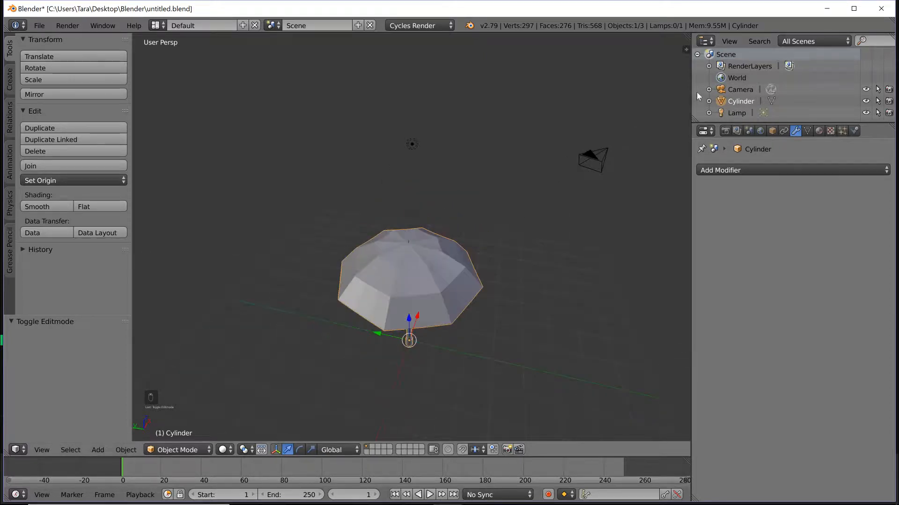
{"action": "double_click", "coordinate": [744, 103]}
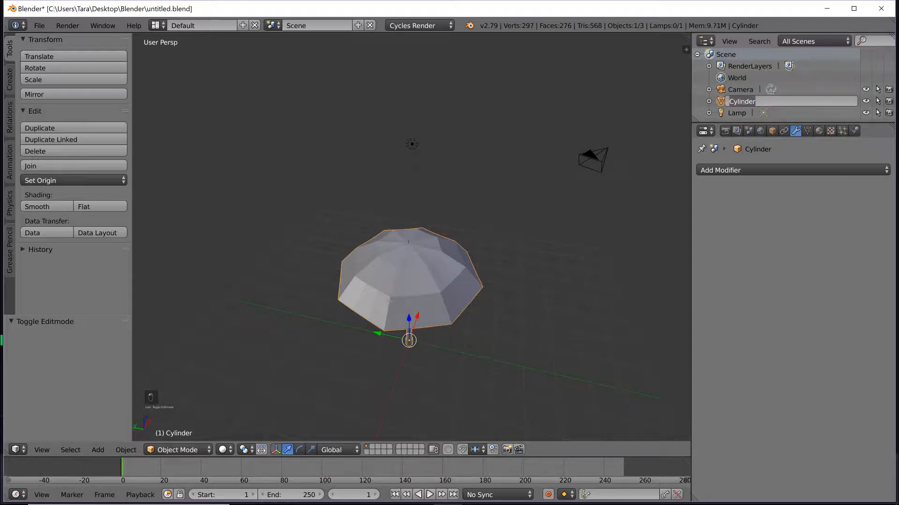
{"action": "type", "text": "Umbrella"}
{"action": "key", "text": "Return"}
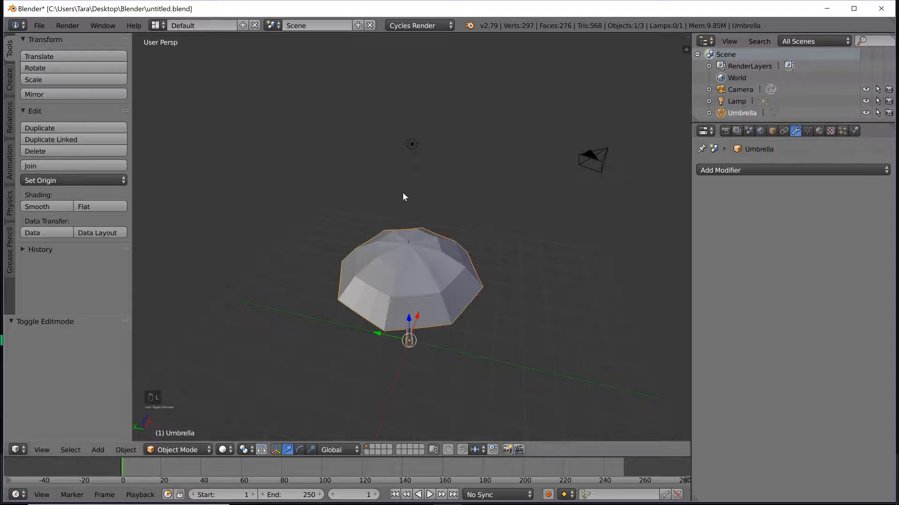
Step: Hide the Umbrella object in the 3D view
{"action": "middle_click_drag", "start_coordinate": [411, 210], "coordinate": [414, 192]}
{"action": "scroll", "coordinate": [496, 229], "scroll_direction": "up", "scroll_amount": 3}
{"action": "scroll", "coordinate": [500, 226], "scroll_direction": "down", "scroll_amount": 3}
{"action": "middle_click_drag", "start_coordinate": [442, 206], "coordinate": [458, 242]}
{"action": "scroll", "coordinate": [451, 229], "scroll_direction": "down", "scroll_amount": 3}
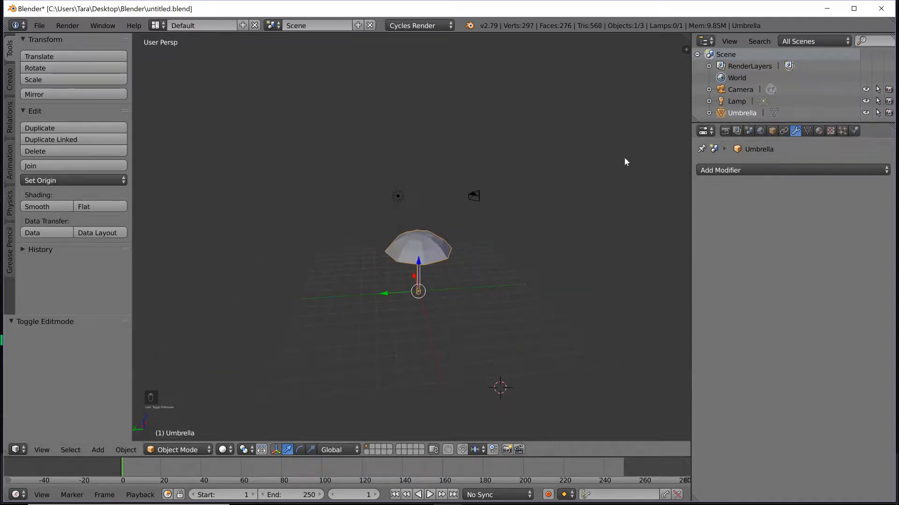
{"action": "left_click", "coordinate": [866, 113]}
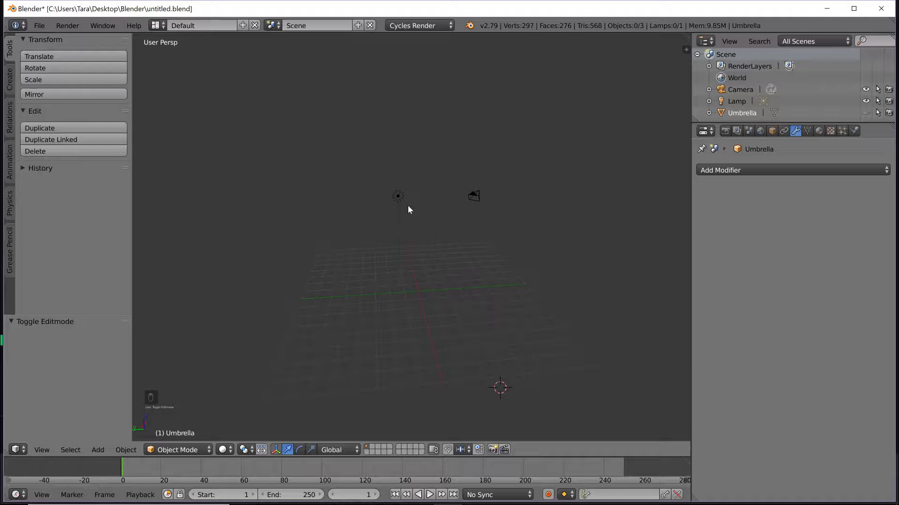
Step: Switch to Chrome and search Google for "dead tree"
{"action": "middle_click_drag", "start_coordinate": [425, 228], "coordinate": [469, 230]}
{"action": "middle_click_drag", "start_coordinate": [406, 181], "coordinate": [434, 188]}
{"action": "middle_click_drag", "start_coordinate": [464, 129], "coordinate": [514, 206]}
{"action": "mouse_move", "coordinate": [257, 488]}
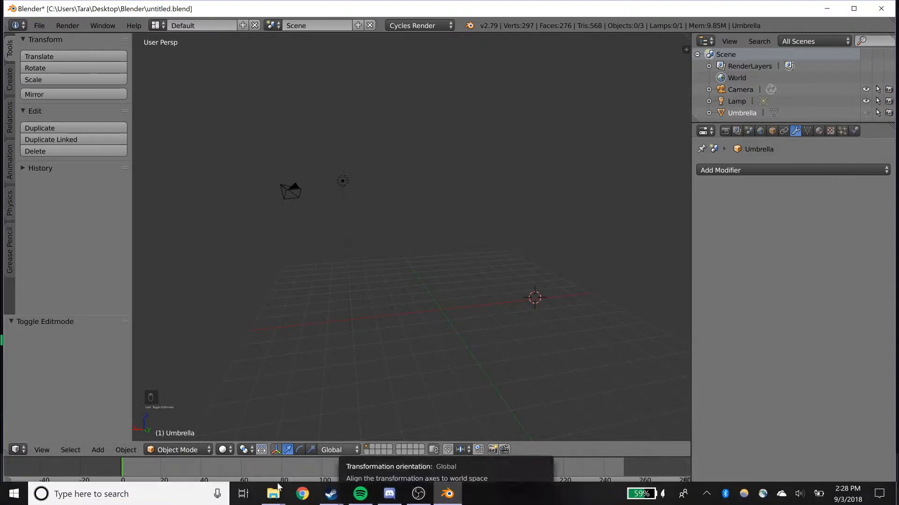
{"action": "left_click", "coordinate": [305, 499]}
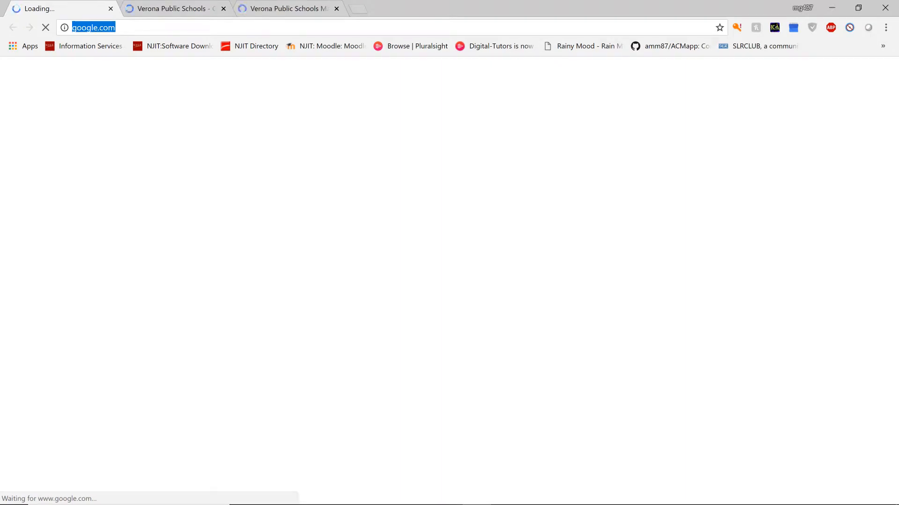
{"action": "type", "text": "dree"}
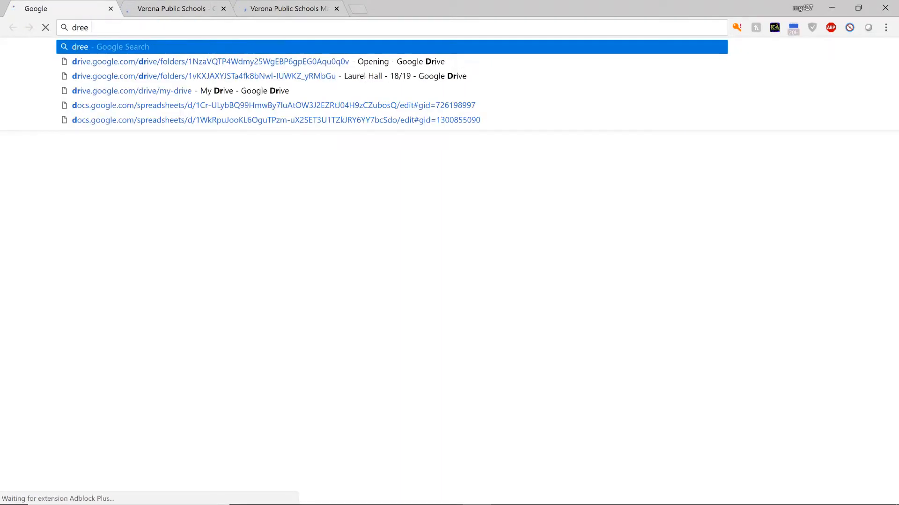
{"action": "key", "text": "BackSpace"}
{"action": "key", "text": "BackSpace"}
{"action": "key", "text": "BackSpace"}
{"action": "key", "text": "BackSpace"}
{"action": "type", "text": "dead tree"}
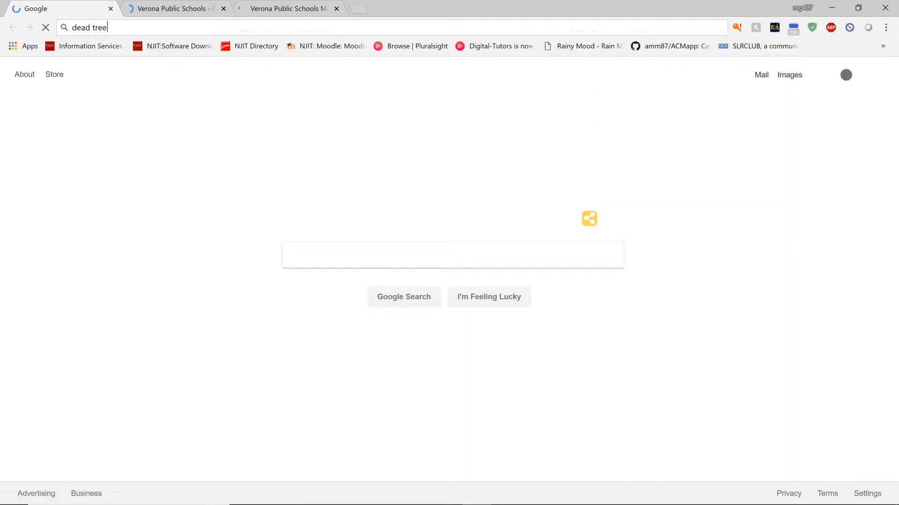
{"action": "key", "text": "Return"}
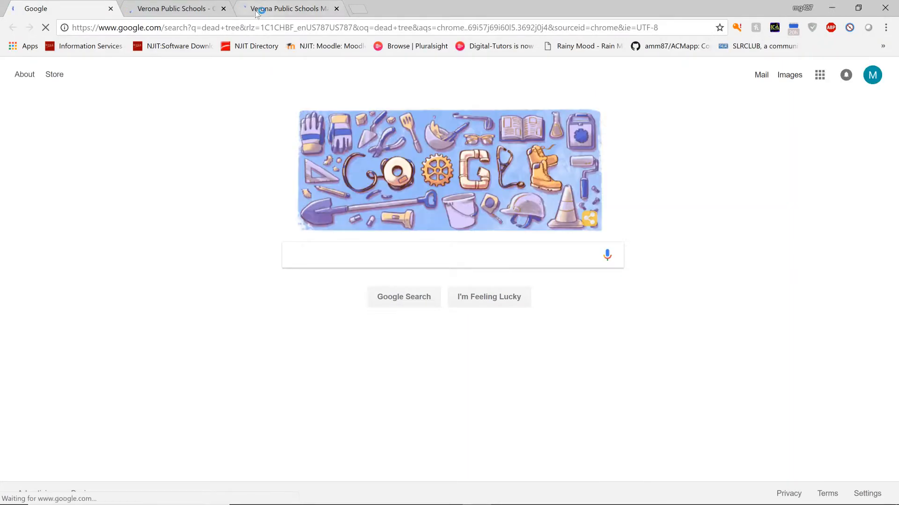
Step: Close the two Verona Public Schools pages and show the image results for the dead tree search
{"action": "left_click", "coordinate": [224, 9]}
{"action": "left_click", "coordinate": [224, 9]}
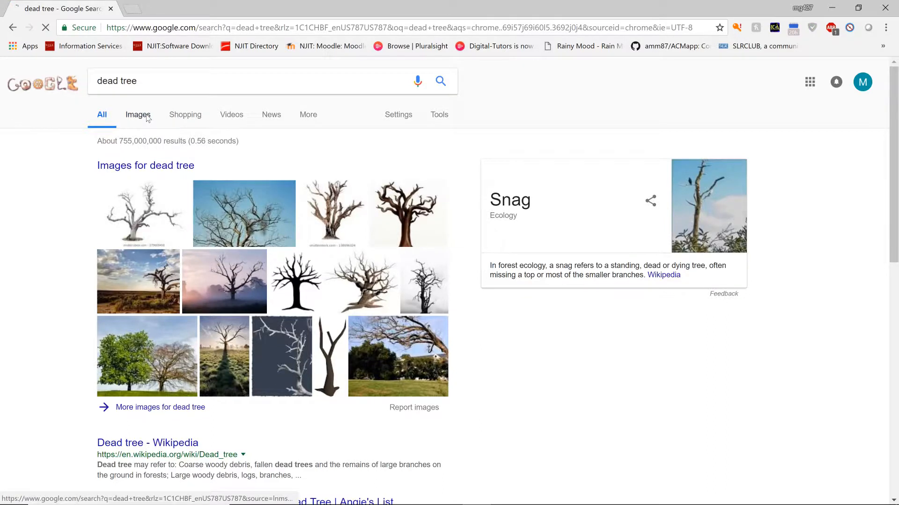
{"action": "left_click", "coordinate": [138, 116]}
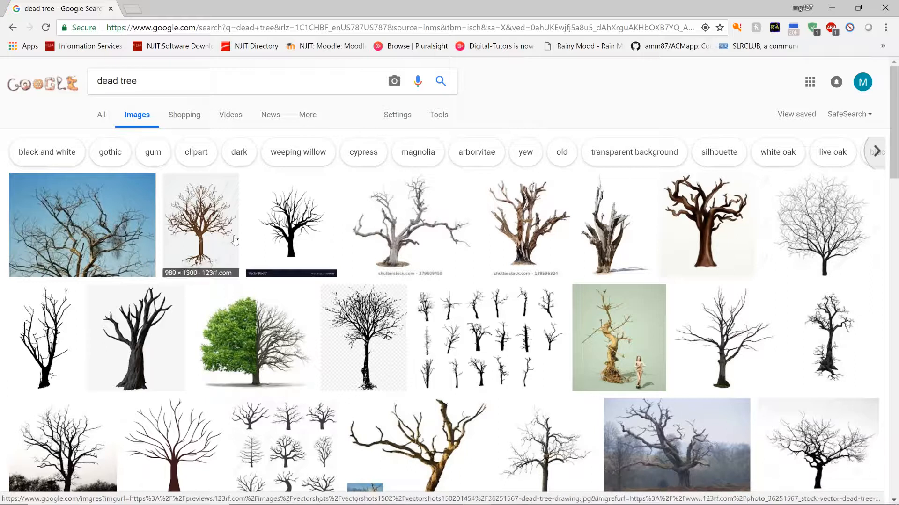
Step: Compare the black dead tree silhouettes in the image results and related images, returning to the VectorStock sketch
{"action": "left_click", "coordinate": [291, 225]}
{"action": "scroll", "coordinate": [339, 337], "scroll_direction": "down", "scroll_amount": 5}
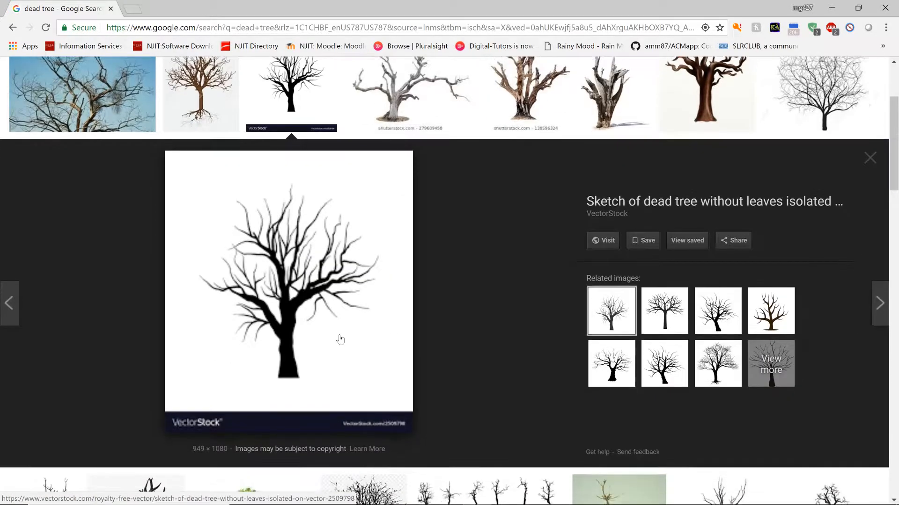
{"action": "scroll", "coordinate": [339, 348], "scroll_direction": "down", "scroll_amount": 5}
{"action": "scroll", "coordinate": [340, 354], "scroll_direction": "up", "scroll_amount": 6}
{"action": "scroll", "coordinate": [341, 355], "scroll_direction": "up", "scroll_amount": 4}
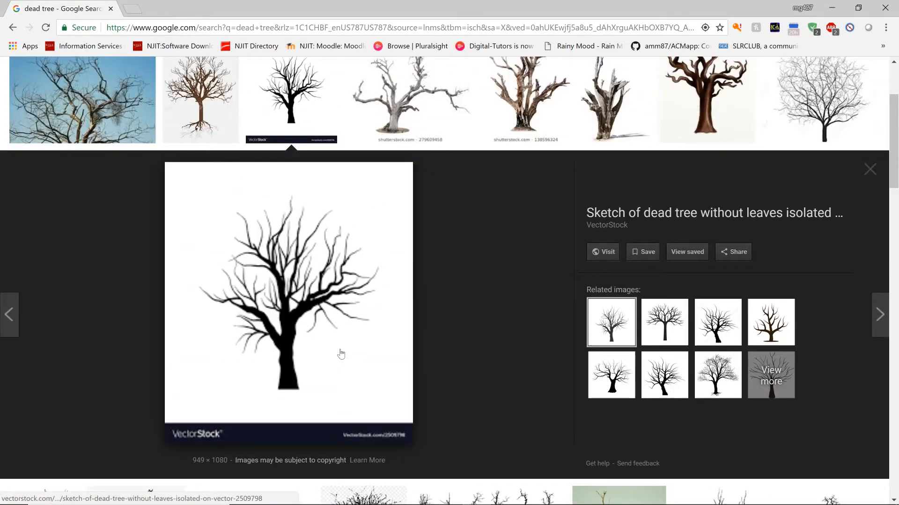
{"action": "scroll", "coordinate": [341, 355], "scroll_direction": "down", "scroll_amount": 6}
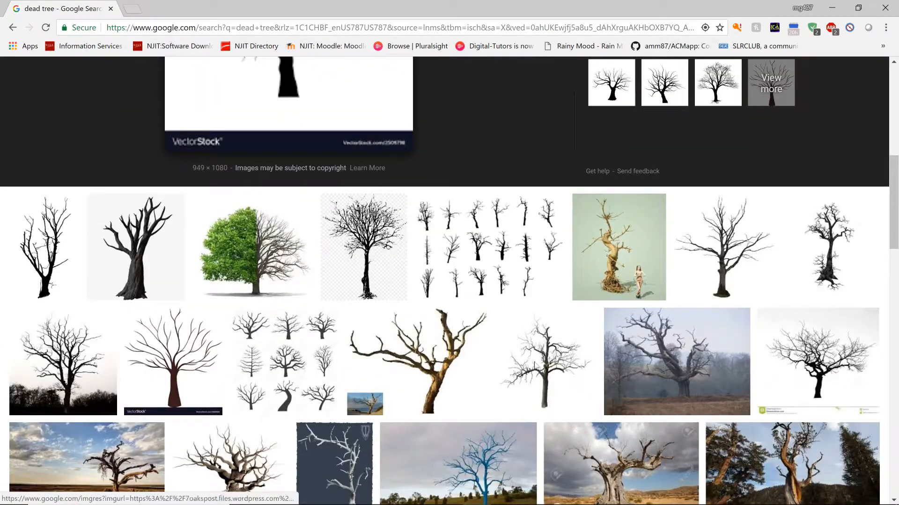
{"action": "scroll", "coordinate": [365, 281], "scroll_direction": "up", "scroll_amount": 6}
{"action": "left_click", "coordinate": [664, 333]}
{"action": "left_click", "coordinate": [723, 335]}
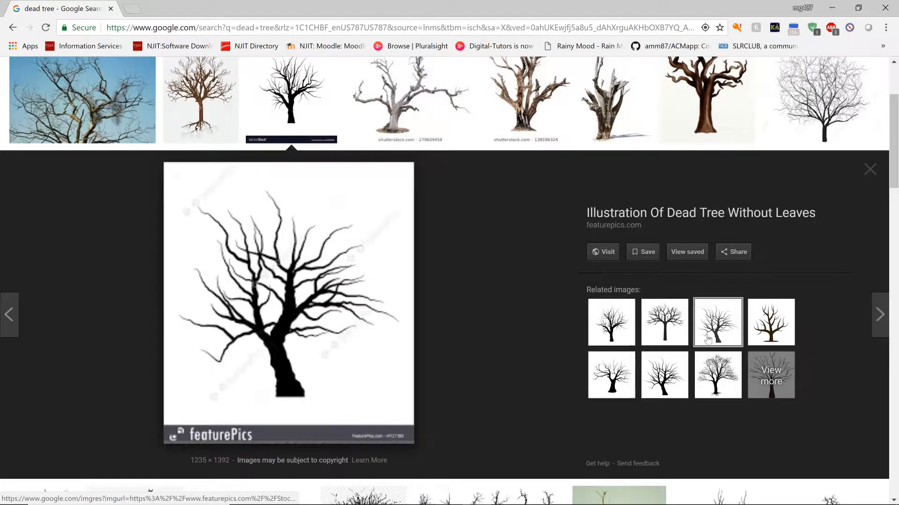
{"action": "left_click", "coordinate": [618, 336]}
{"action": "left_click", "coordinate": [662, 334]}
{"action": "left_click", "coordinate": [660, 370]}
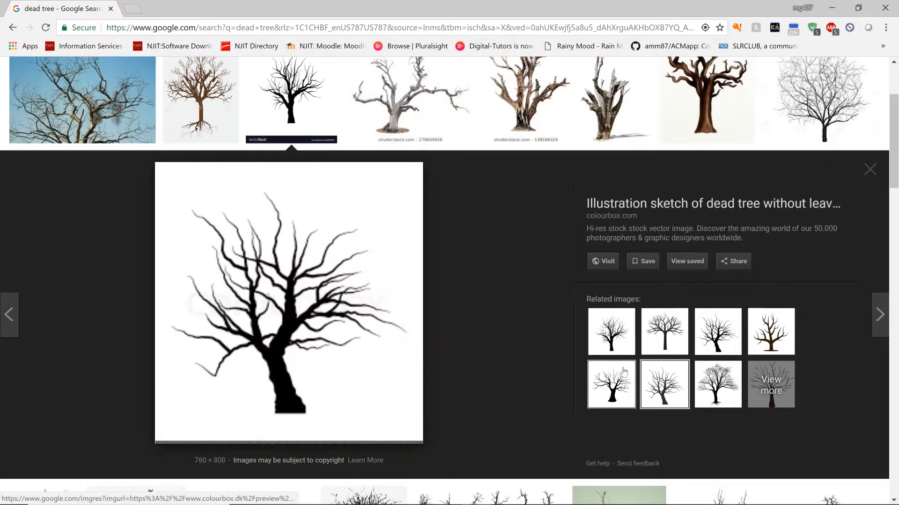
{"action": "left_click", "coordinate": [626, 372]}
{"action": "left_click", "coordinate": [613, 334]}
{"action": "scroll", "coordinate": [234, 280], "scroll_direction": "up", "scroll_amount": 3}
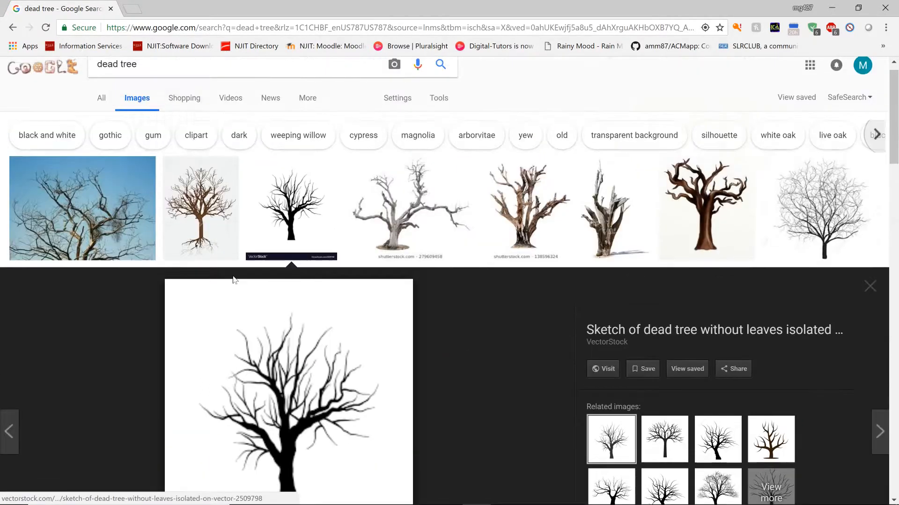
{"action": "scroll", "coordinate": [312, 368], "scroll_direction": "down", "scroll_amount": 3}
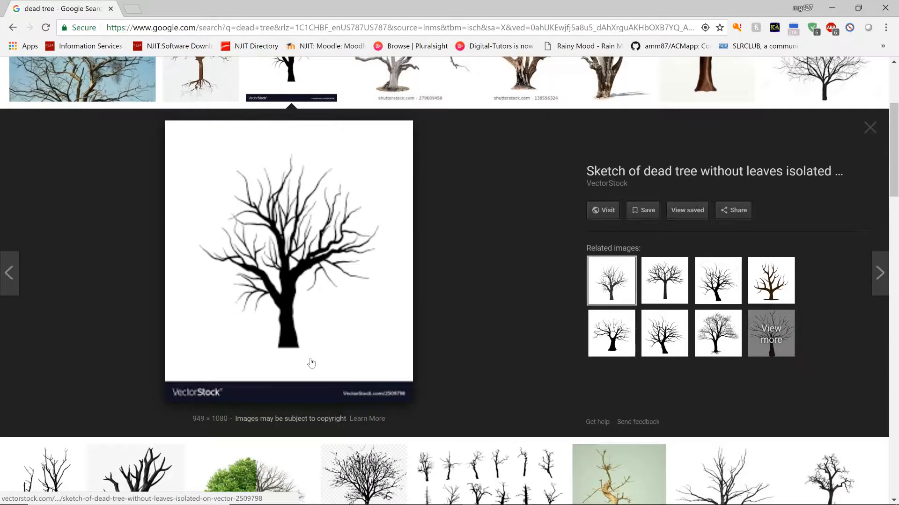
Step: Save the VectorStock dead tree image to the Desktop as a PNG named Tree, and switch back to Blender
{"action": "right_click", "coordinate": [266, 233]}
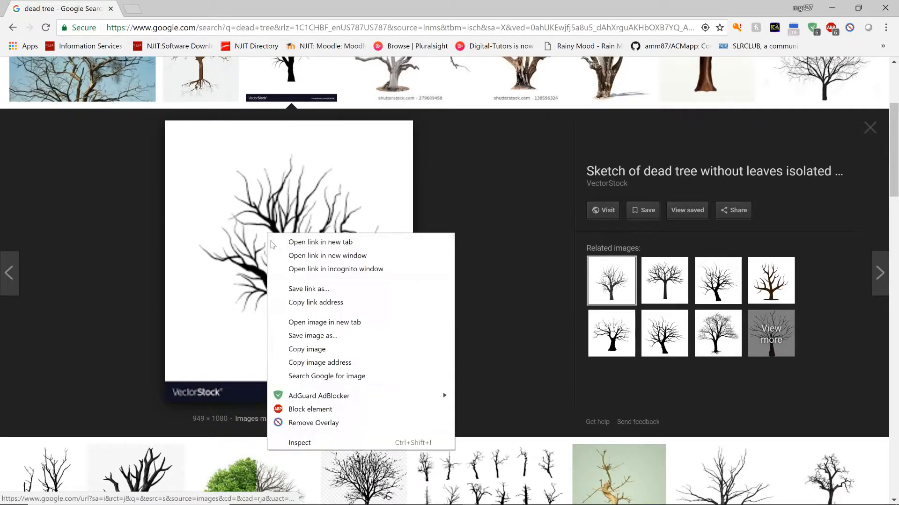
{"action": "left_click", "coordinate": [296, 336]}
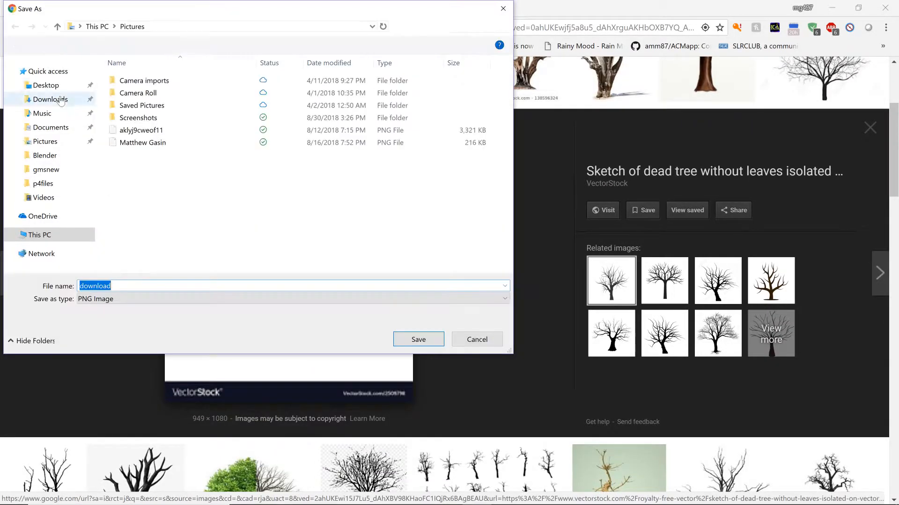
{"action": "left_click", "coordinate": [49, 86]}
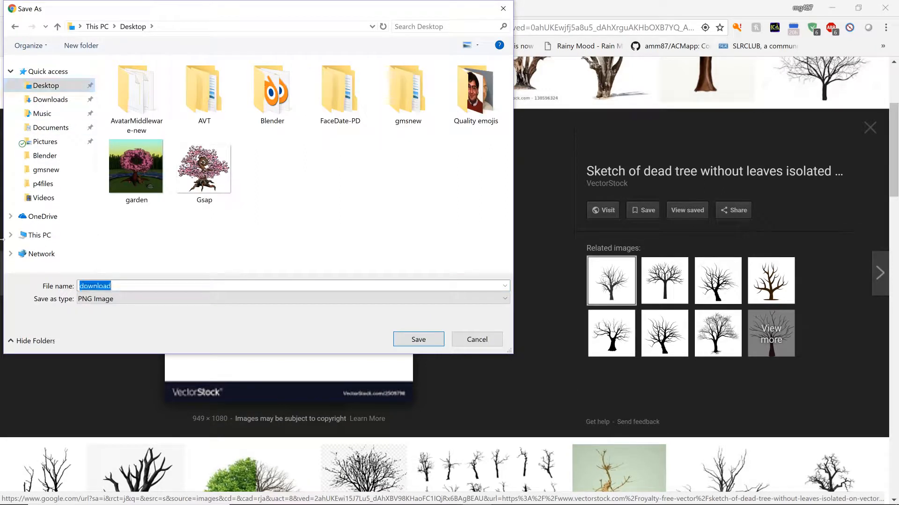
{"action": "type", "text": "g"}
{"action": "key", "text": "BackSpace"}
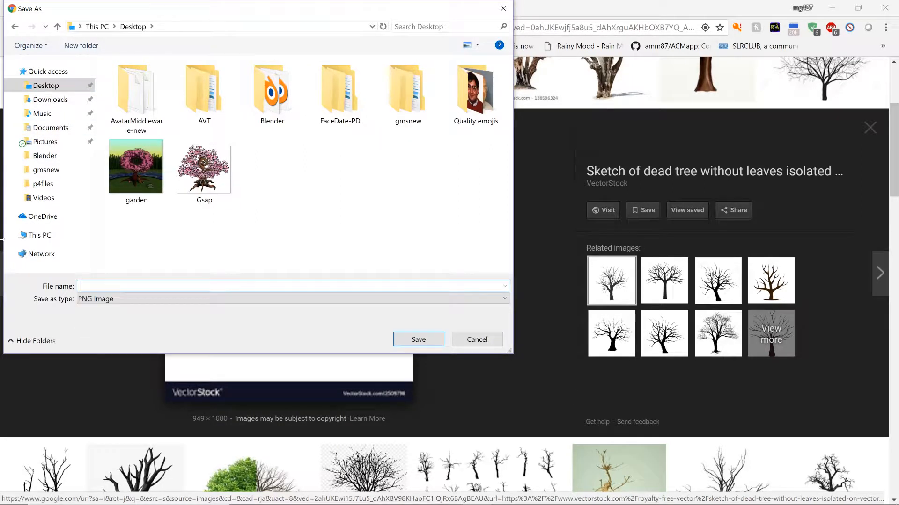
{"action": "type", "text": "Tree"}
{"action": "key", "text": "Return"}
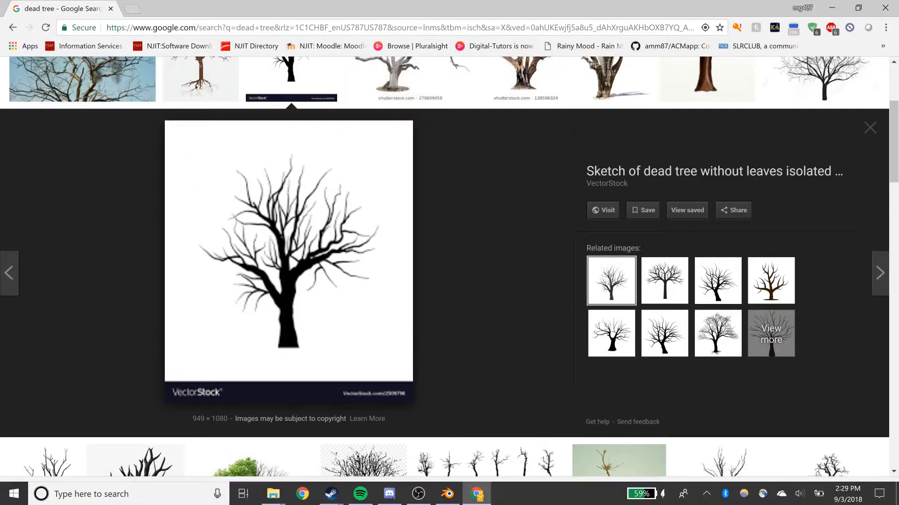
{"action": "left_click", "coordinate": [448, 494]}
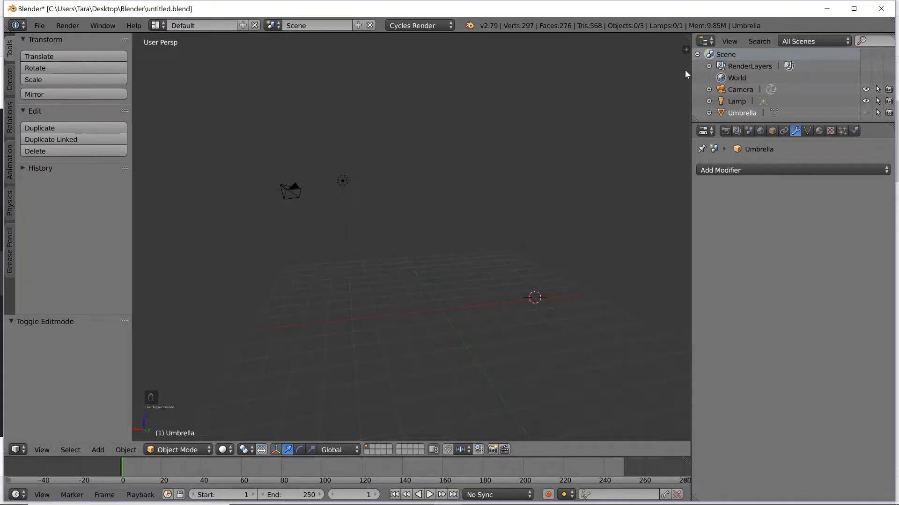
Step: Enable background images in the 3D view and load Tree.png from the Desktop as the reference
{"action": "left_click", "coordinate": [684, 47]}
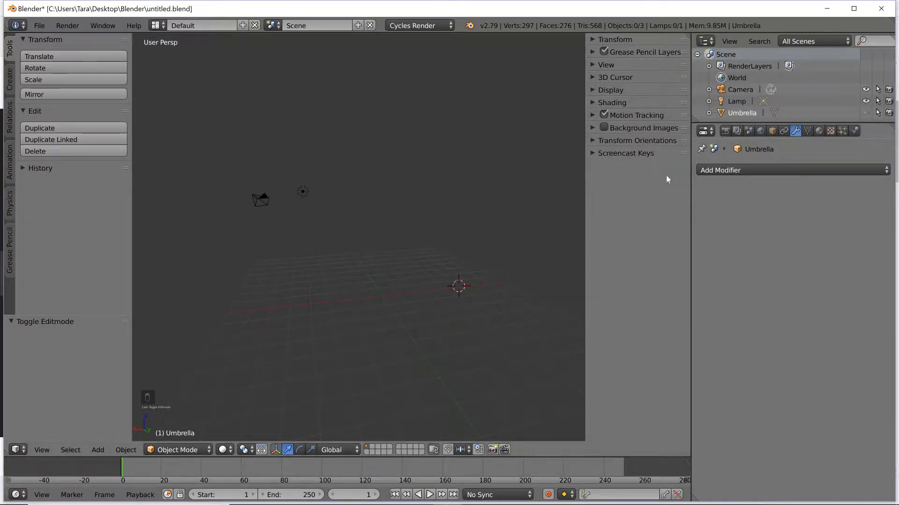
{"action": "left_click", "coordinate": [592, 128]}
{"action": "left_click", "coordinate": [604, 127]}
{"action": "left_click", "coordinate": [606, 143]}
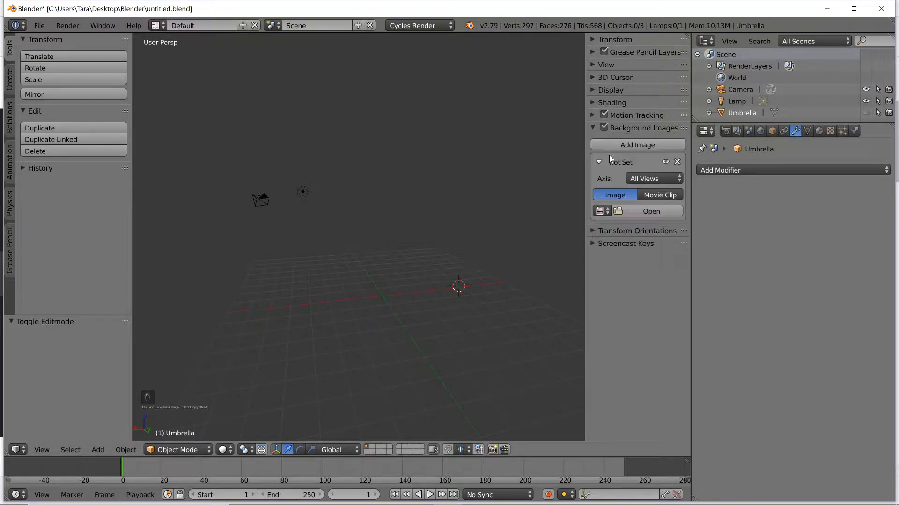
{"action": "left_click", "coordinate": [635, 211]}
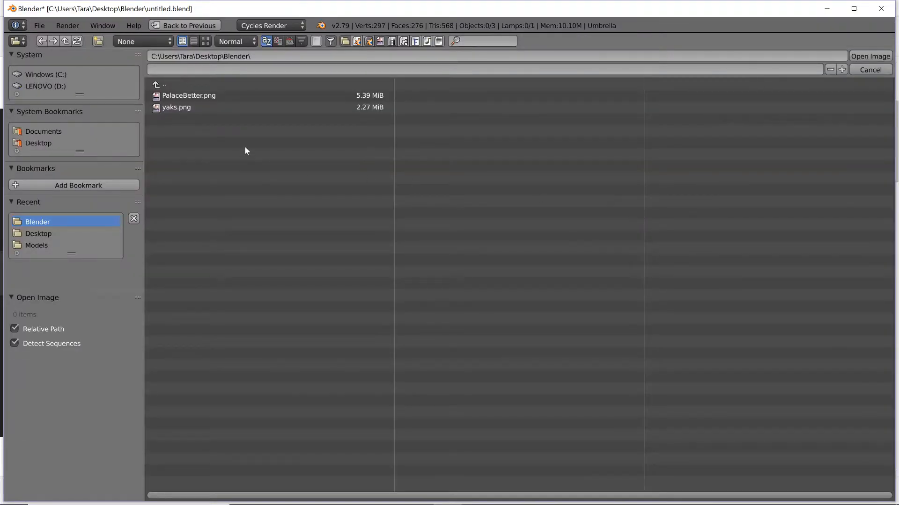
{"action": "left_click", "coordinate": [50, 139]}
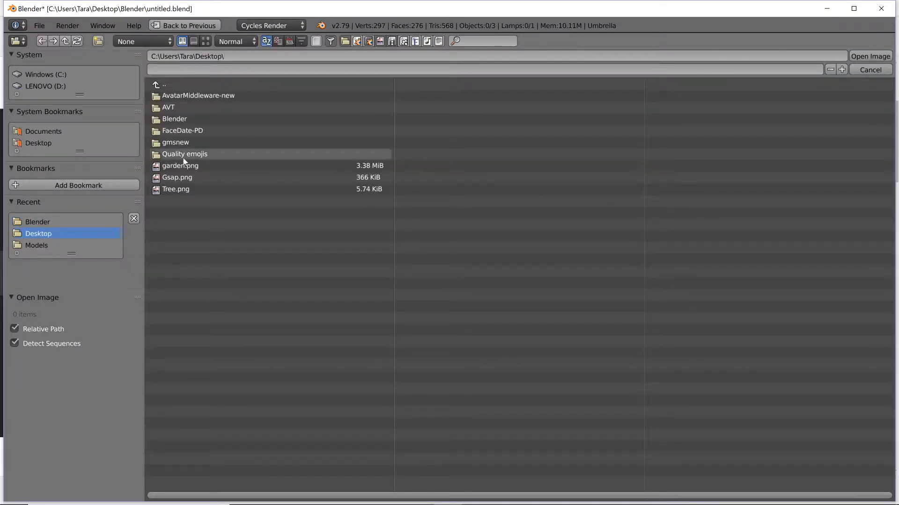
{"action": "left_click", "coordinate": [179, 188]}
{"action": "double_click", "coordinate": [179, 188]}
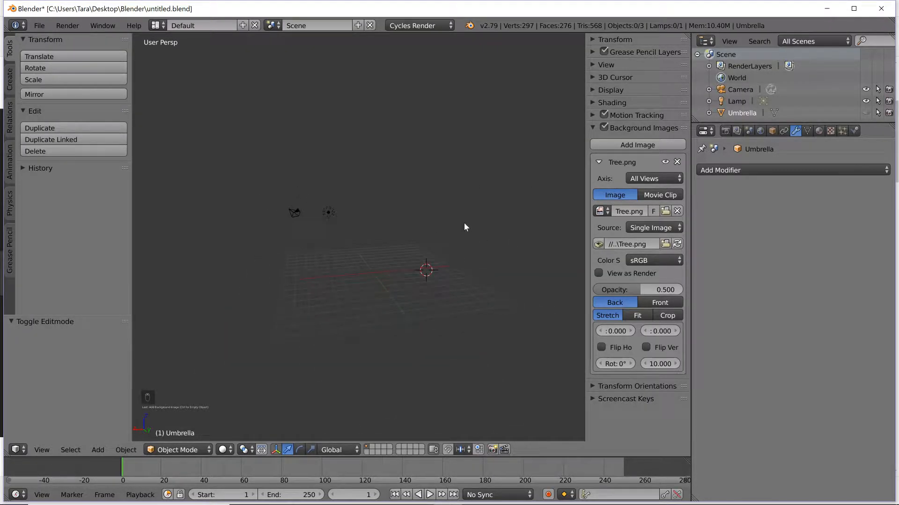
Step: Split the 3D view into quad view and restrict the Tree.png background image to the Right axis
{"action": "key", "text": "ctrl+shift+q"}
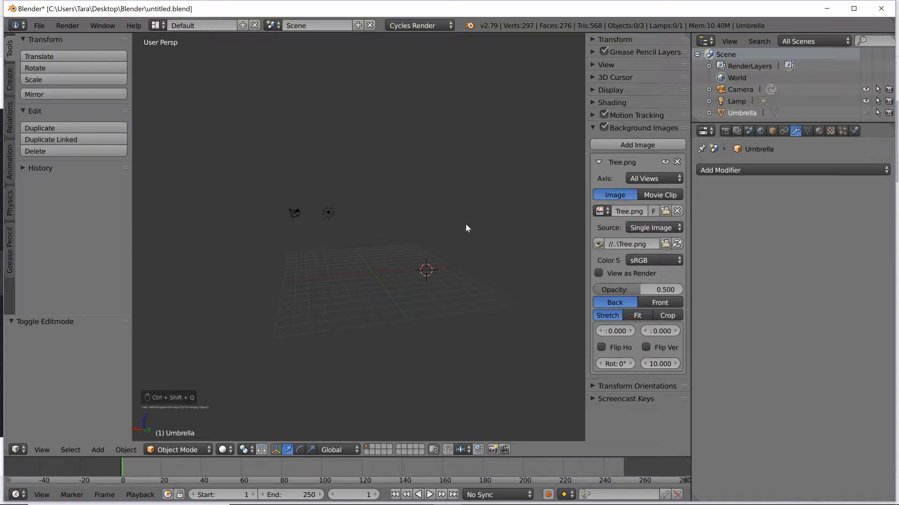
{"action": "key", "text": "ctrl+alt+q"}
{"action": "scroll", "coordinate": [241, 177], "scroll_direction": "up", "scroll_amount": 3}
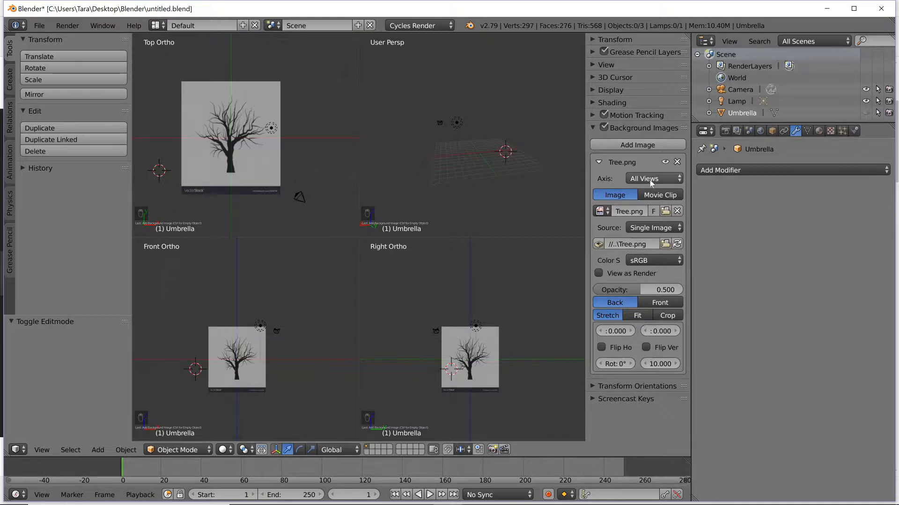
{"action": "left_click", "coordinate": [632, 180]}
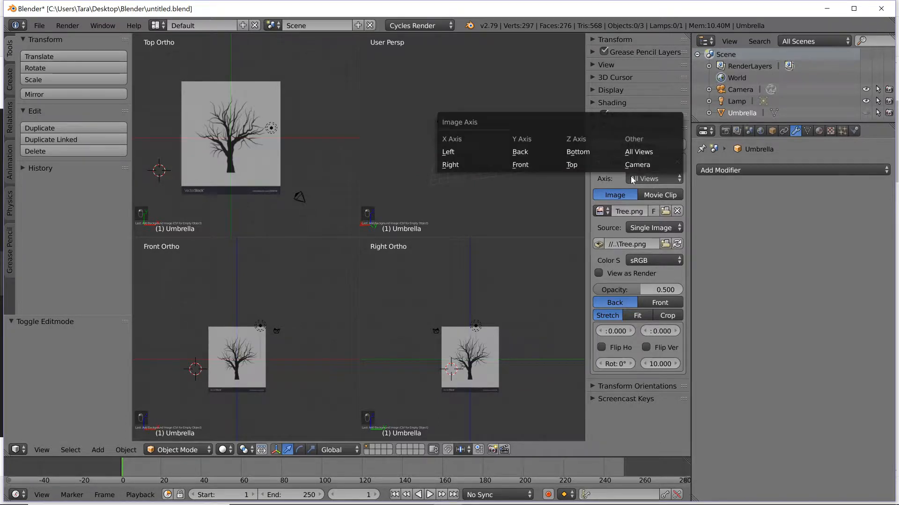
{"action": "left_click", "coordinate": [472, 161]}
Step: Raise the background tree image in the right view by setting its vertical offset to 3.100
{"action": "scroll", "coordinate": [455, 372], "scroll_direction": "up", "scroll_amount": 7}
{"action": "scroll", "coordinate": [463, 363], "scroll_direction": "down", "scroll_amount": 7}
{"action": "middle_click_drag", "start_coordinate": [502, 362], "coordinate": [457, 349], "text": "shift"}
{"action": "scroll", "coordinate": [452, 300], "scroll_direction": "up", "scroll_amount": 5}
{"action": "left_click_drag", "start_coordinate": [612, 318], "coordinate": [686, 318]}
{"action": "left_click", "coordinate": [646, 303]}
{"action": "left_click", "coordinate": [635, 303]}
{"action": "left_click_drag", "start_coordinate": [657, 319], "coordinate": [652, 319]}
{"action": "left_click", "coordinate": [674, 320]}
{"action": "left_click", "coordinate": [673, 319]}
{"action": "left_click", "coordinate": [675, 319]}
{"action": "left_click", "coordinate": [629, 318]}
{"action": "left_click", "coordinate": [629, 318]}
{"action": "left_click", "coordinate": [601, 319]}
{"action": "scroll", "coordinate": [481, 302], "scroll_direction": "down", "scroll_amount": 5}
{"action": "scroll", "coordinate": [482, 301], "scroll_direction": "up", "scroll_amount": 9}
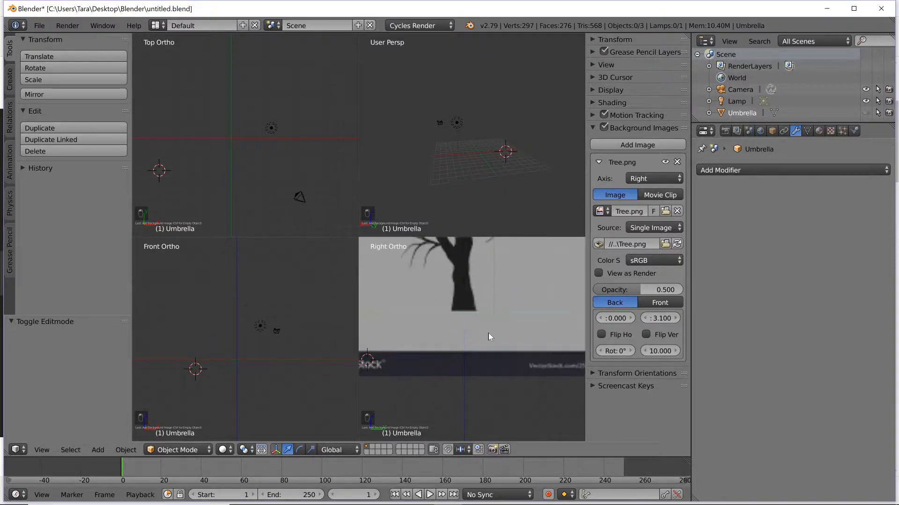
{"action": "scroll", "coordinate": [488, 333], "scroll_direction": "down", "scroll_amount": 5}
Step: Return to the single perspective view and reset the 3D cursor to the world origin
{"action": "key", "text": "ctrl+alt+q"}
{"action": "key", "text": "ctrl+alt+w"}
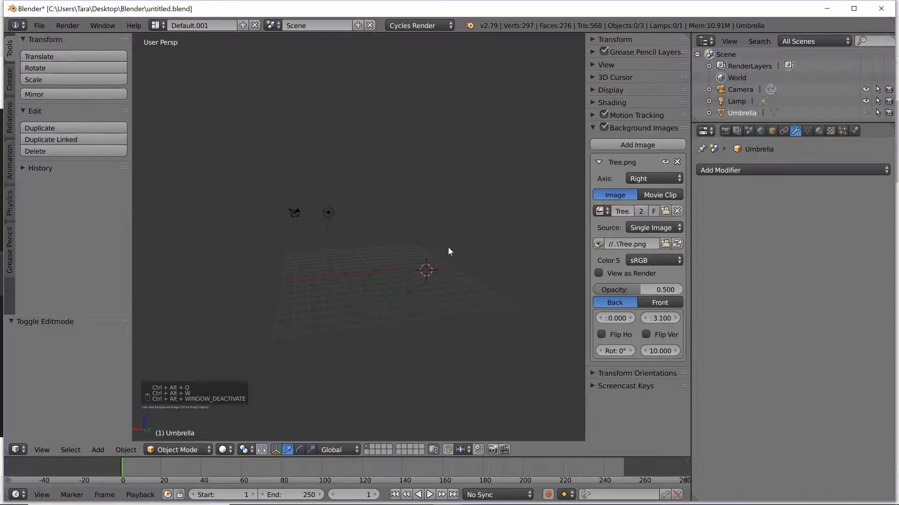
{"action": "middle_click_drag", "start_coordinate": [407, 260], "coordinate": [450, 267]}
{"action": "key", "text": "shift+c"}
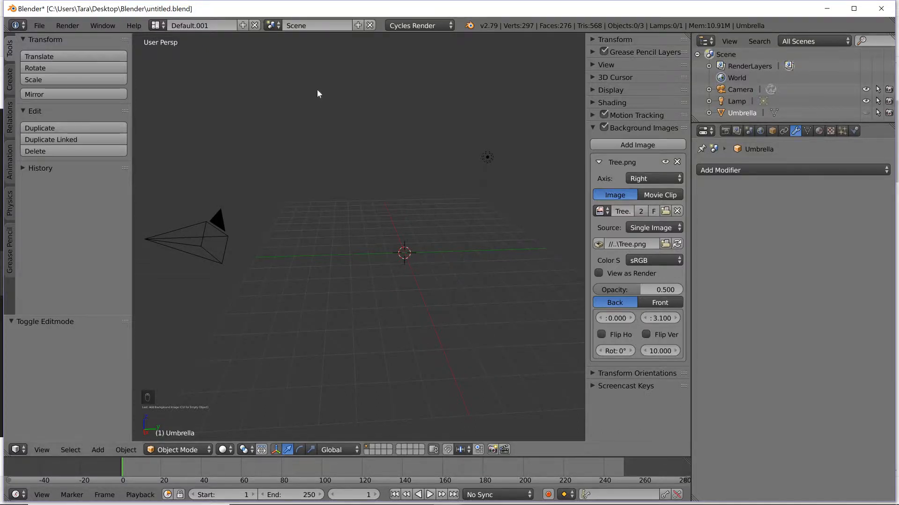
Step: Hide the view properties sidebar and add a cube mesh at the world origin
{"action": "left_click", "coordinate": [13, 77]}
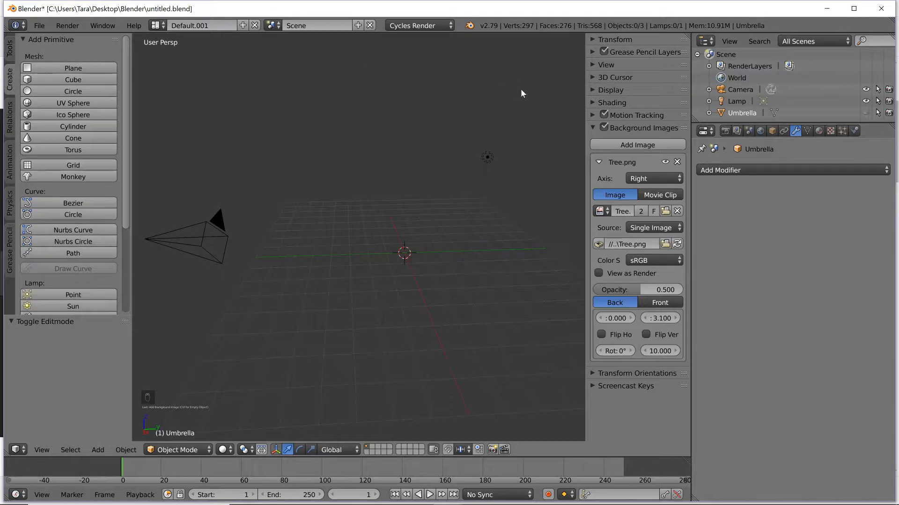
{"action": "key", "text": "n"}
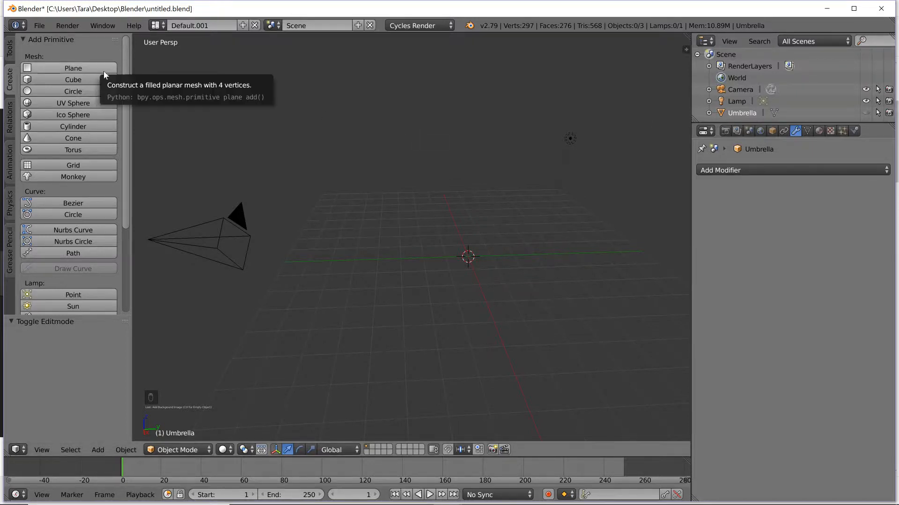
{"action": "left_click", "coordinate": [94, 83]}
Step: Enter Edit Mode and delete seven of the cube's vertices, keeping only one
{"action": "middle_click_drag", "start_coordinate": [364, 252], "coordinate": [449, 297]}
{"action": "key", "text": "Tab"}
{"action": "key", "text": "a"}
{"action": "mouse_move", "coordinate": [453, 165]}
{"action": "left_mouse_down", "text": "ctrl"}
{"action": "mouse_move", "coordinate": [372, 113]}
{"action": "mouse_move", "coordinate": [323, 246]}
{"action": "mouse_move", "coordinate": [497, 170]}
{"action": "left_mouse_up", "text": "ctrl"}
{"action": "mouse_move", "coordinate": [363, 224]}
{"action": "middle_mouse_down"}
{"action": "mouse_move", "coordinate": [401, 218]}
{"action": "mouse_move", "coordinate": [444, 195]}
{"action": "middle_mouse_up"}
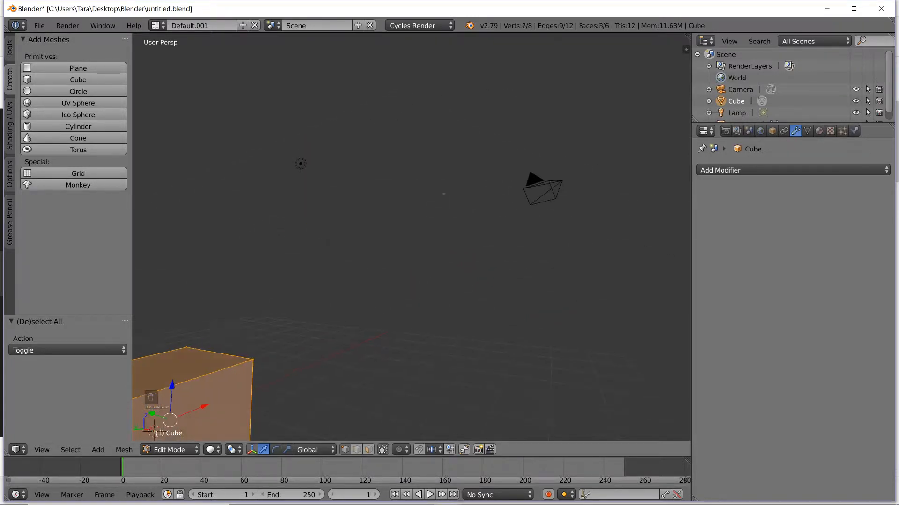
{"action": "scroll", "coordinate": [443, 195], "scroll_direction": "down", "scroll_amount": 2}
{"action": "middle_click_drag", "start_coordinate": [355, 302], "coordinate": [244, 350]}
{"action": "key", "text": "x"}
{"action": "left_click", "coordinate": [244, 355]}
Step: Select the remaining vertex and move it onto the object's origin with Geometry to Origin
{"action": "middle_click_drag", "start_coordinate": [381, 221], "coordinate": [374, 270]}
{"action": "right_click", "coordinate": [365, 291]}
{"action": "scroll", "coordinate": [417, 290], "scroll_direction": "down", "scroll_amount": 4}
{"action": "scroll", "coordinate": [517, 268], "scroll_direction": "down", "scroll_amount": 1}
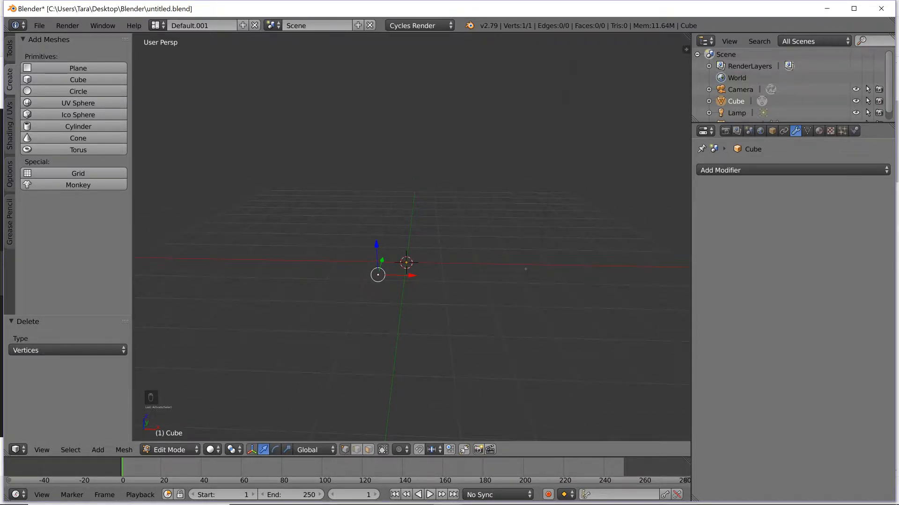
{"action": "key", "text": "ctrl+shift+alt+c"}
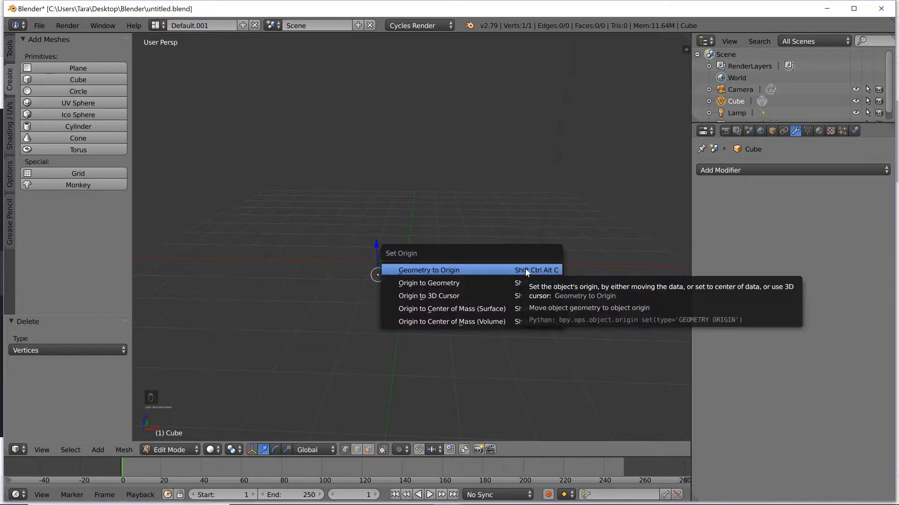
{"action": "left_click", "coordinate": [526, 271]}
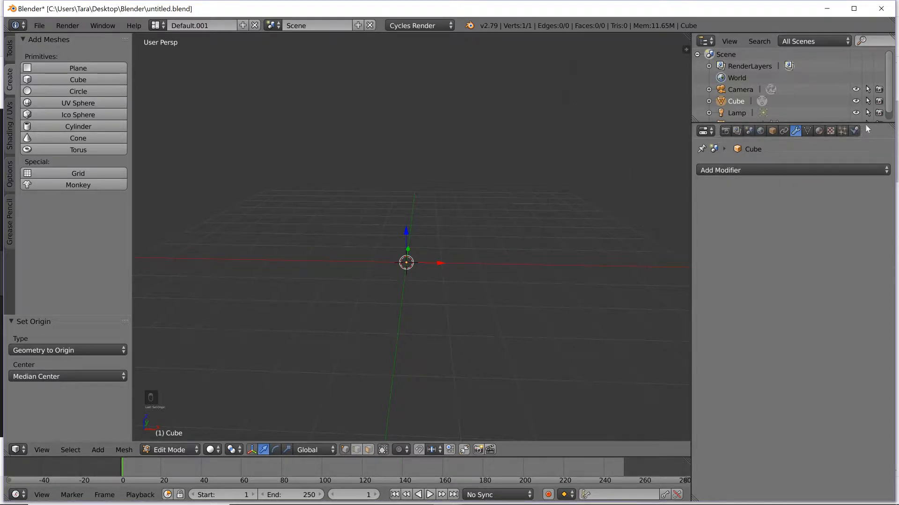
Step: Enlarge the outliner slightly, and add a Skin modifier and a Subdivision Surface modifier to the single-vertex cube object
{"action": "left_click_drag", "start_coordinate": [869, 122], "coordinate": [869, 132]}
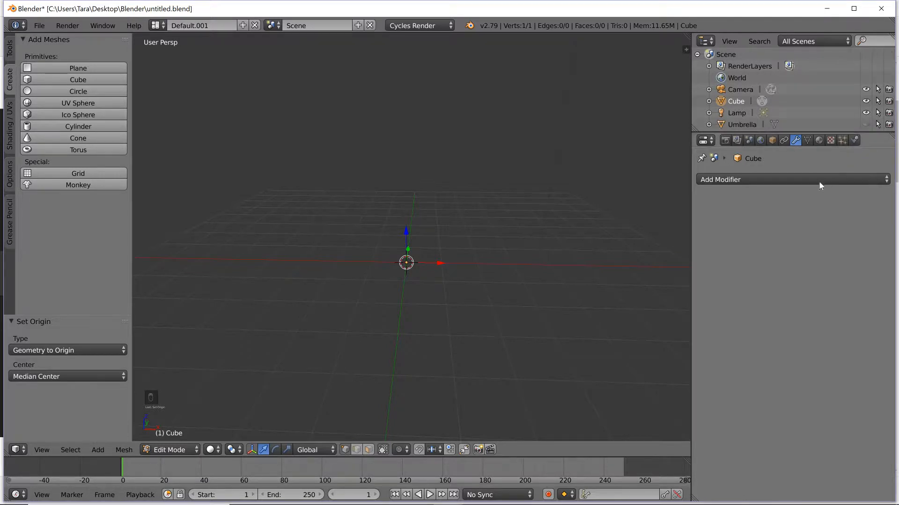
{"action": "left_click", "coordinate": [821, 180]}
{"action": "left_click", "coordinate": [637, 348]}
{"action": "middle_click_drag", "start_coordinate": [405, 253], "coordinate": [417, 209]}
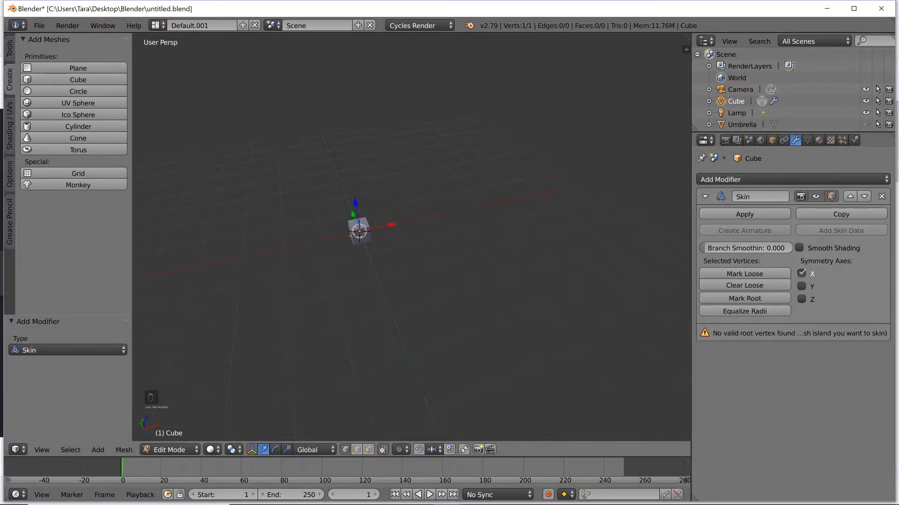
{"action": "left_click", "coordinate": [727, 181]}
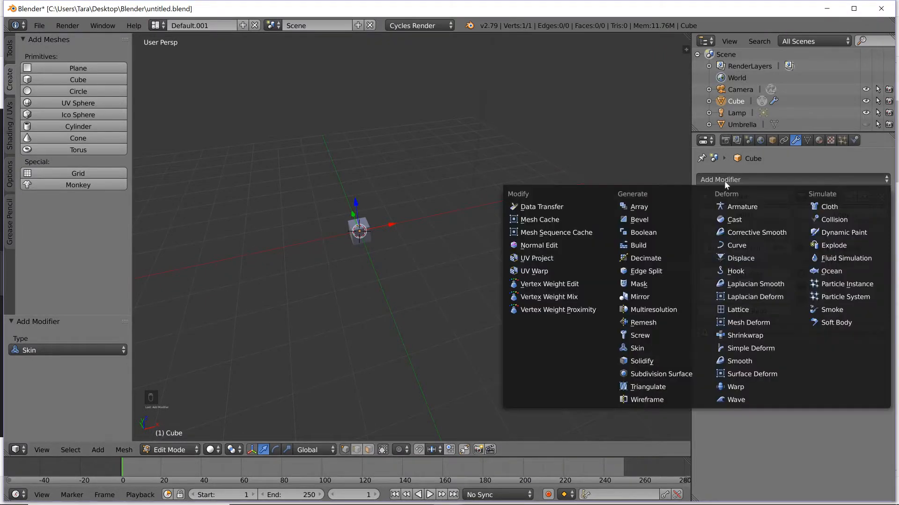
{"action": "left_click", "coordinate": [661, 376]}
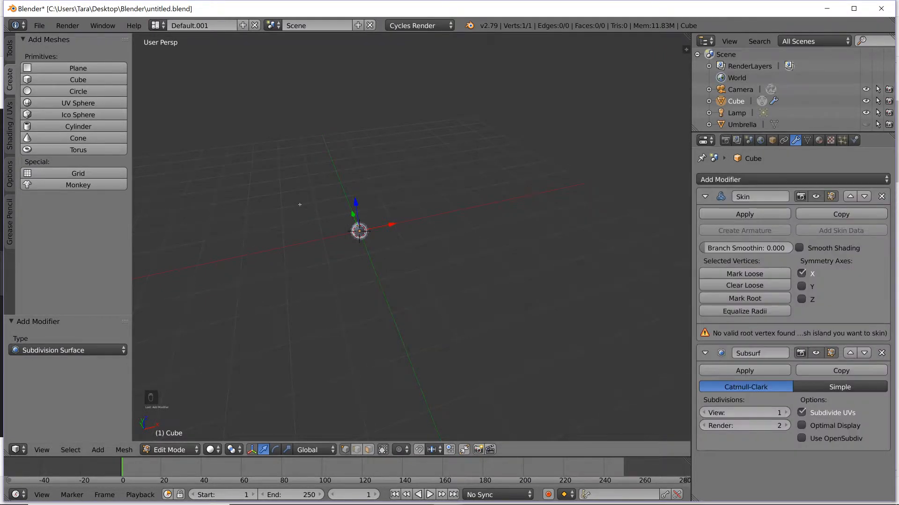
{"action": "middle_click_drag", "start_coordinate": [379, 234], "coordinate": [498, 207], "text": "shift"}
{"action": "scroll", "coordinate": [498, 207], "scroll_direction": "up", "scroll_amount": 4}
{"action": "scroll", "coordinate": [443, 199], "scroll_direction": "up", "scroll_amount": 2}
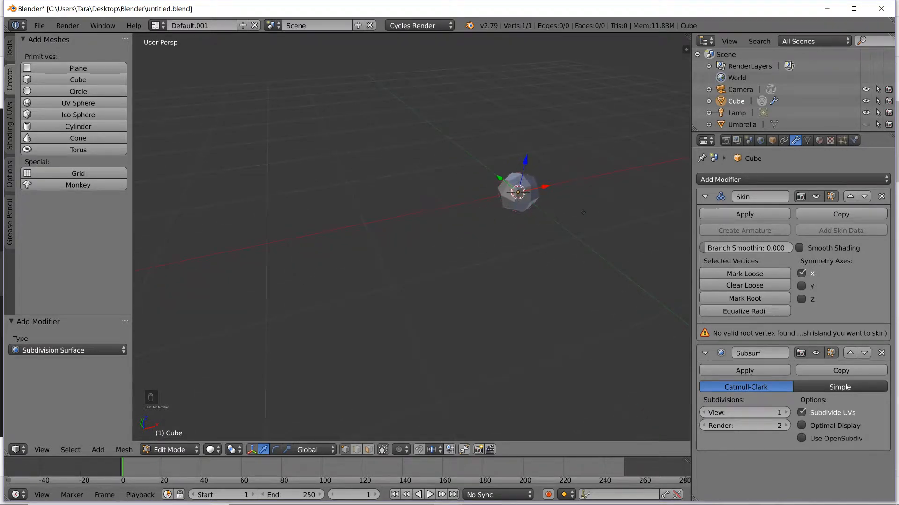
{"action": "scroll", "coordinate": [575, 208], "scroll_direction": "down", "scroll_amount": 5}
{"action": "scroll", "coordinate": [569, 226], "scroll_direction": "down", "scroll_amount": 2}
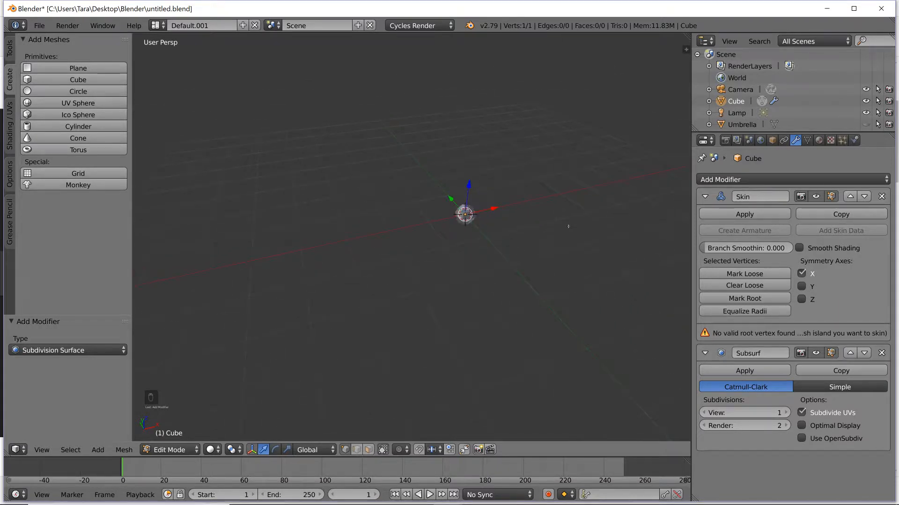
Step: Switch to quad view and extrude the vertex about 1.62 up and -0.17 in Y along the reference trunk in the right view
{"action": "key", "text": "ctrl+alt+q"}
{"action": "scroll", "coordinate": [640, 329], "scroll_direction": "down", "scroll_amount": 3}
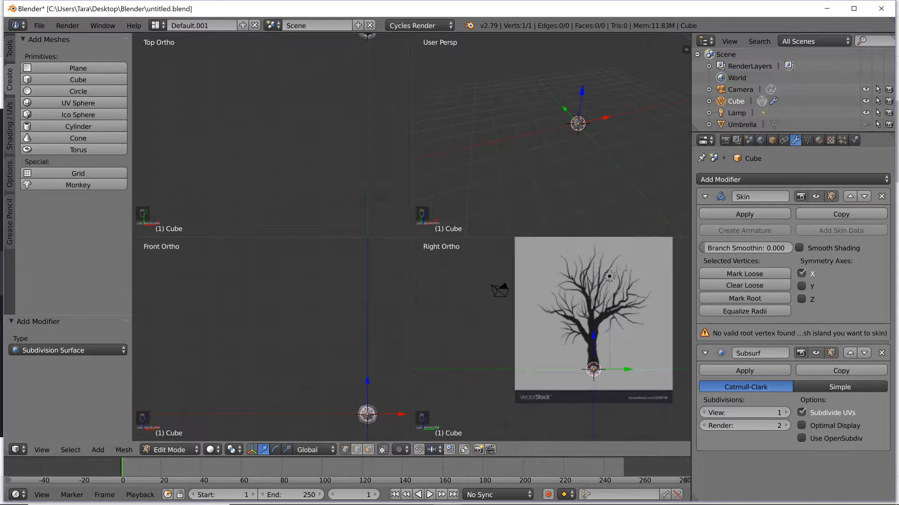
{"action": "scroll", "coordinate": [510, 358], "scroll_direction": "down", "scroll_amount": 2, "text": "ctrl"}
{"action": "scroll", "coordinate": [509, 357], "scroll_direction": "up", "scroll_amount": 4}
{"action": "key", "text": "Tab"}
{"action": "key", "text": "Tab"}
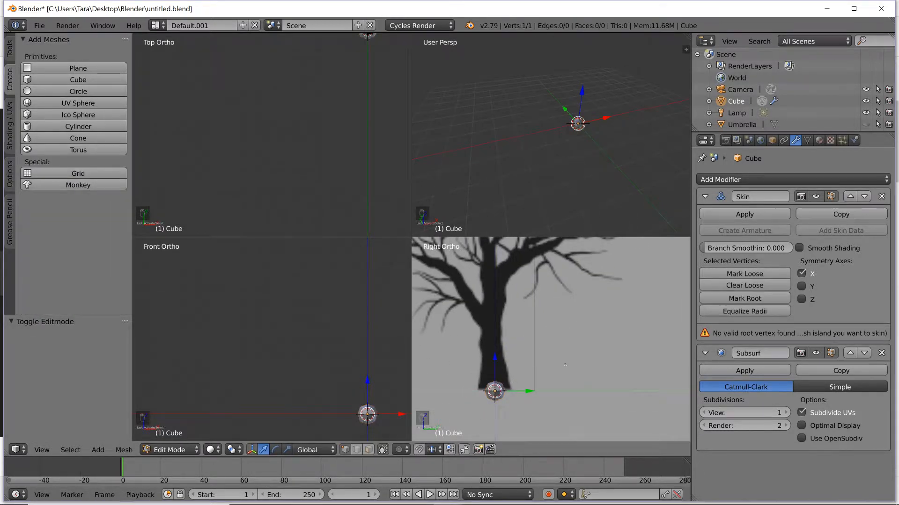
{"action": "key", "text": "e"}
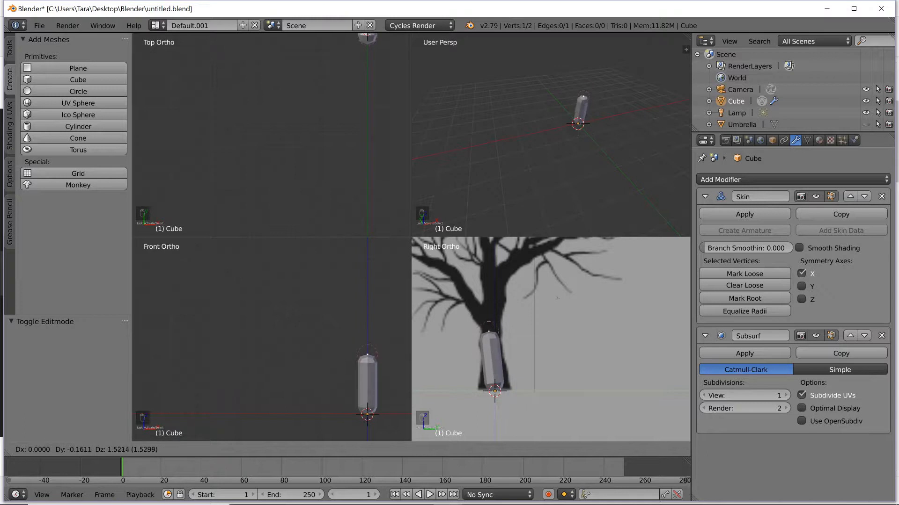
{"action": "left_click", "coordinate": [557, 294]}
{"action": "right_click", "coordinate": [495, 392]}
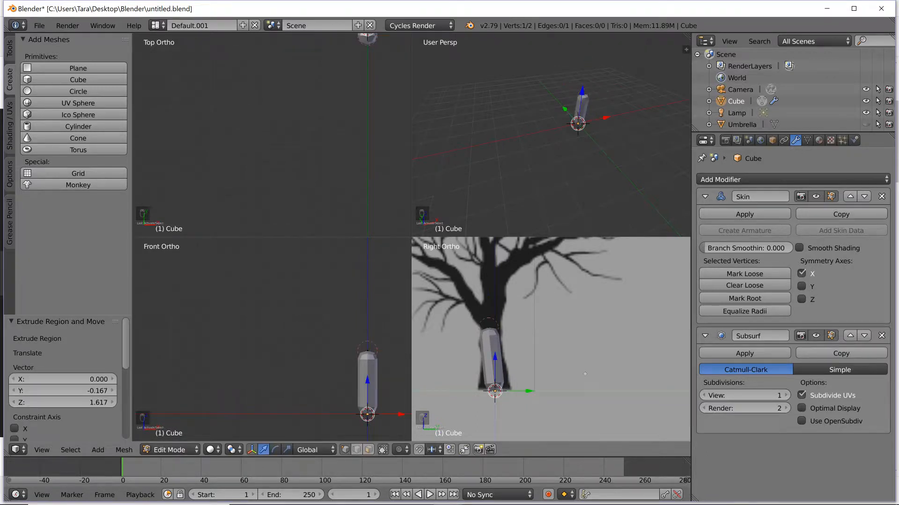
{"action": "key", "text": "ctrl+a"}
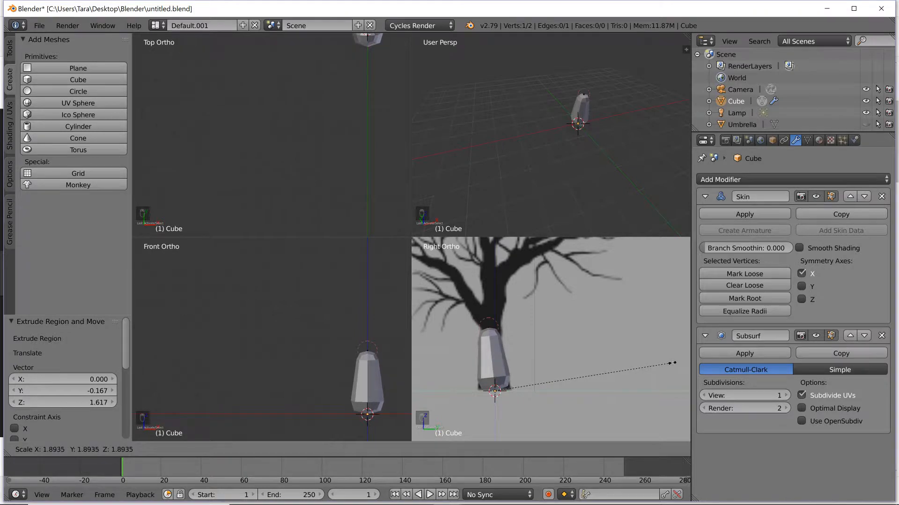
{"action": "key", "text": "Escape"}
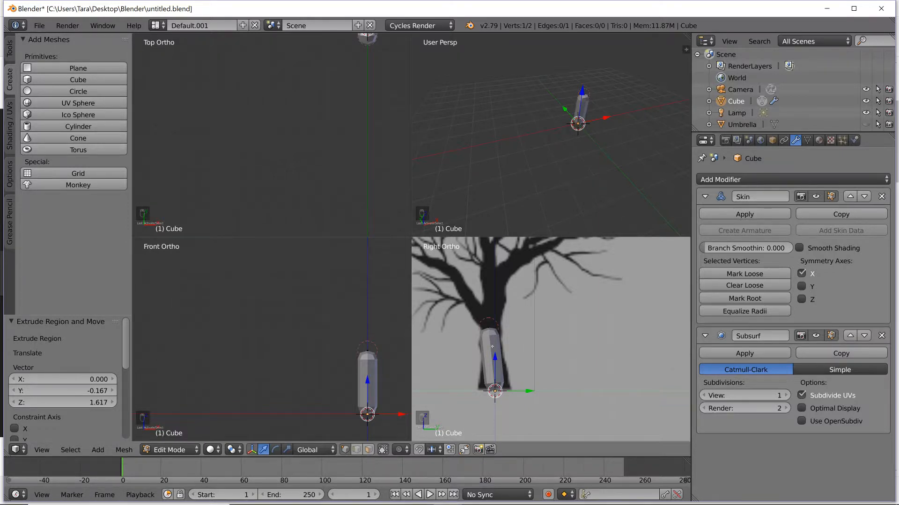
Step: Lower the trunk's top vertex by about 0.333 along Z in the right view
{"action": "scroll", "coordinate": [492, 347], "scroll_direction": "down", "scroll_amount": 5}
{"action": "scroll", "coordinate": [519, 373], "scroll_direction": "up", "scroll_amount": 3}
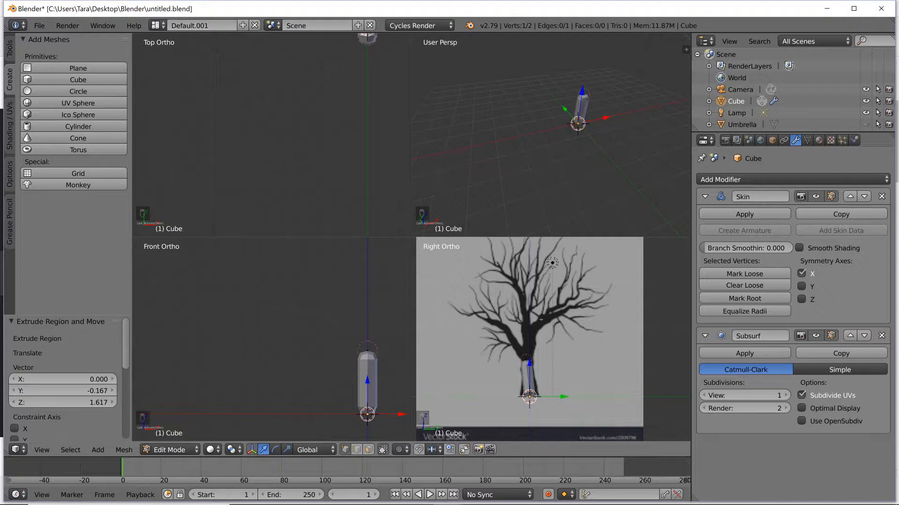
{"action": "scroll", "coordinate": [551, 339], "scroll_direction": "up", "scroll_amount": 2}
{"action": "scroll", "coordinate": [550, 339], "scroll_direction": "down", "scroll_amount": 2}
{"action": "scroll", "coordinate": [551, 339], "scroll_direction": "up", "scroll_amount": 2}
{"action": "scroll", "coordinate": [572, 358], "scroll_direction": "down", "scroll_amount": 1}
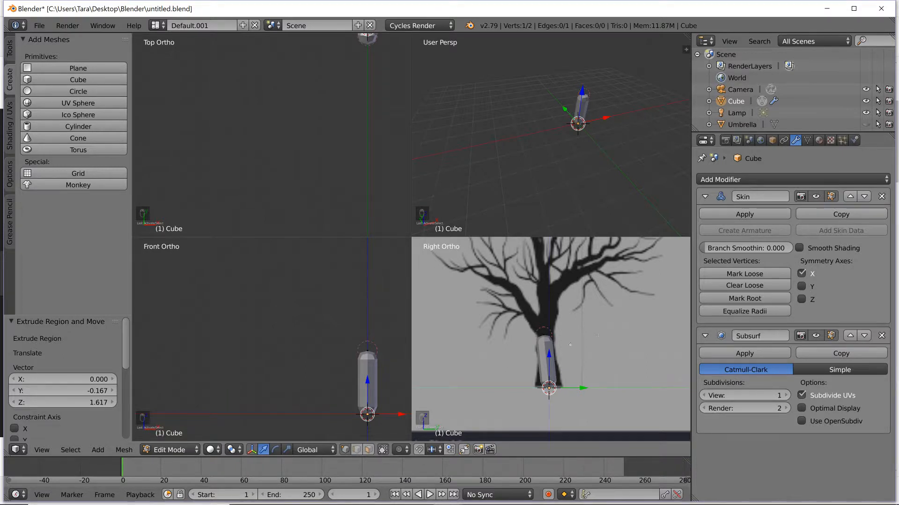
{"action": "scroll", "coordinate": [570, 345], "scroll_direction": "up", "scroll_amount": 5}
{"action": "scroll", "coordinate": [522, 320], "scroll_direction": "down", "scroll_amount": 3}
{"action": "key", "text": "g"}
{"action": "key", "text": "z"}
{"action": "left_click", "coordinate": [554, 399]}
Step: Enlarge the skin around the trunk's base vertex by about 1.516 and extrude that vertex slightly downward along Z
{"action": "right_click", "coordinate": [554, 400]}
{"action": "key", "text": "ctrl+a"}
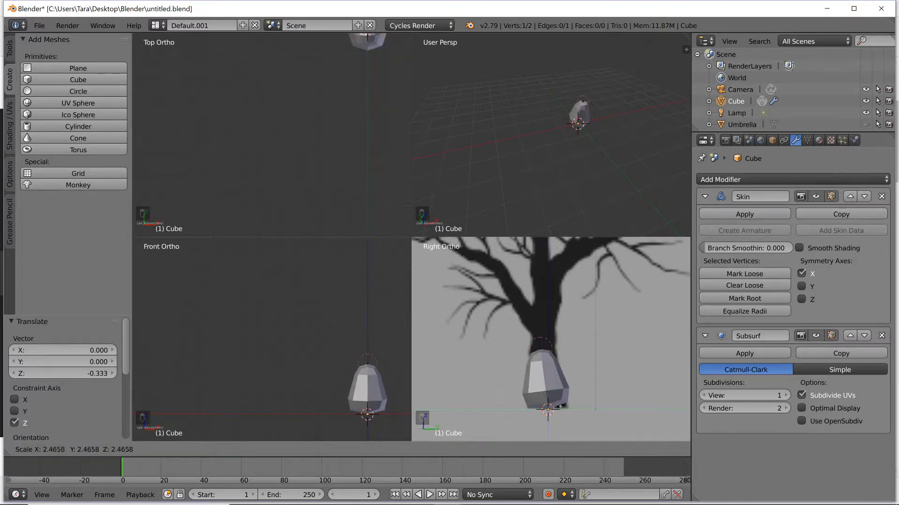
{"action": "left_click", "coordinate": [555, 403]}
{"action": "key", "text": "e"}
{"action": "key", "text": "z"}
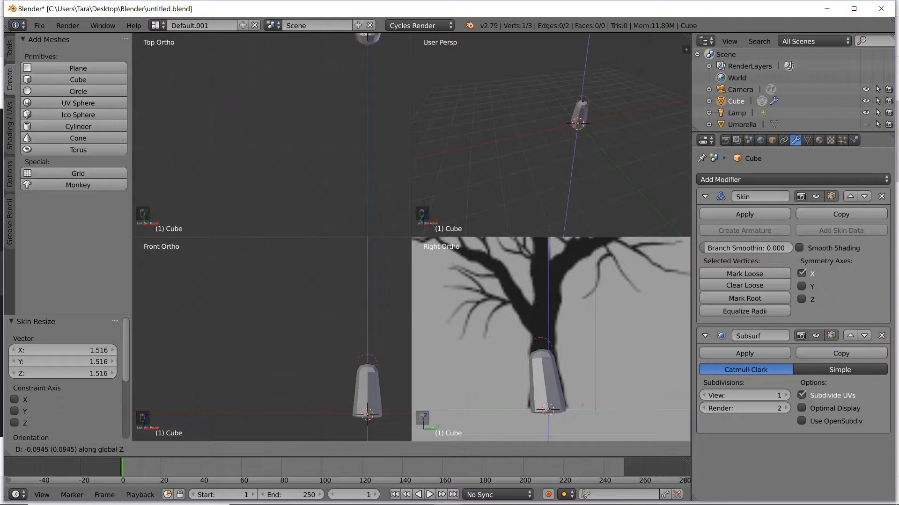
{"action": "left_click", "coordinate": [581, 408]}
Step: Box-select the two vertices at the trunk's base and move them up about 0.149 along Z
{"action": "key", "text": "b"}
{"action": "left_click_drag", "start_coordinate": [566, 424], "coordinate": [534, 401]}
{"action": "key", "text": "g"}
{"action": "key", "text": "z"}
{"action": "left_click", "coordinate": [564, 394]}
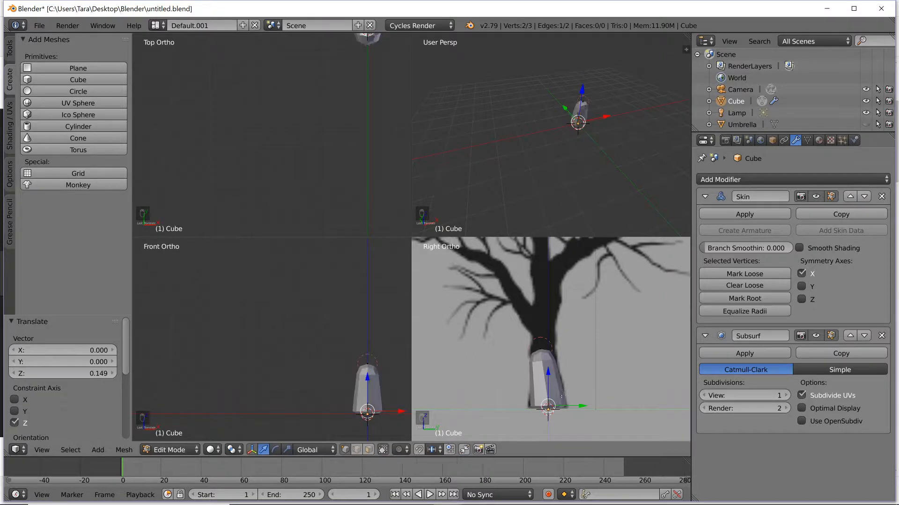
{"action": "scroll", "coordinate": [504, 363], "scroll_direction": "up", "scroll_amount": 5}
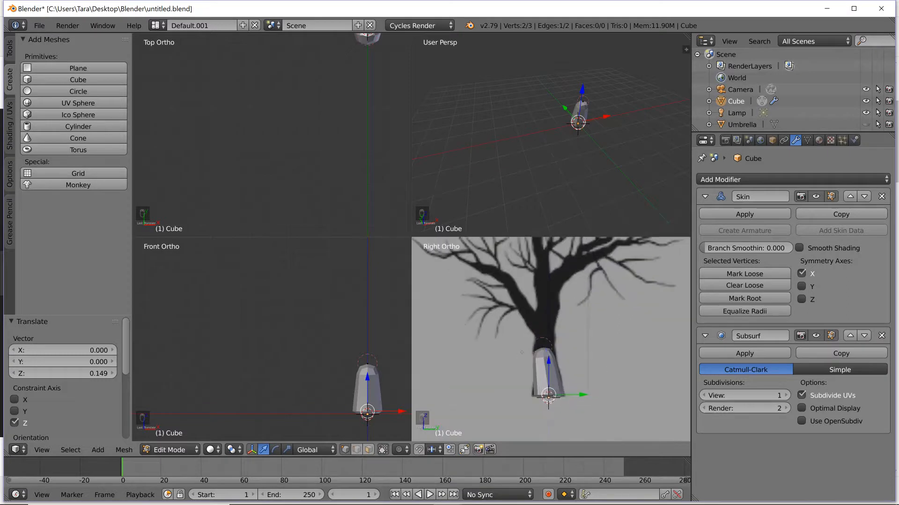
Step: Select the trunk's top vertex in the right view and move it about 0.037 along Y to centre it on the reference trunk
{"action": "scroll", "coordinate": [554, 335], "scroll_direction": "up", "scroll_amount": 2}
{"action": "scroll", "coordinate": [555, 334], "scroll_direction": "down", "scroll_amount": 4}
{"action": "scroll", "coordinate": [554, 365], "scroll_direction": "up", "scroll_amount": 5}
{"action": "scroll", "coordinate": [554, 381], "scroll_direction": "down", "scroll_amount": 5}
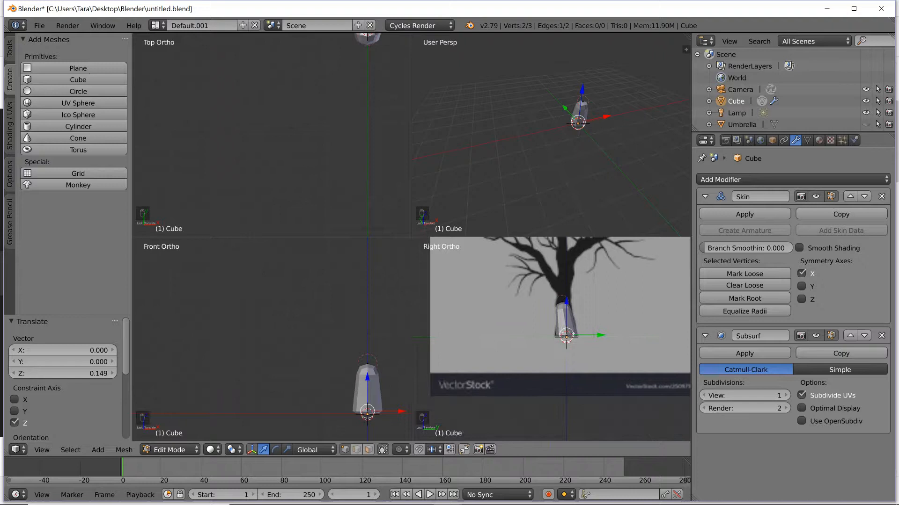
{"action": "scroll", "coordinate": [606, 320], "scroll_direction": "up", "scroll_amount": 4}
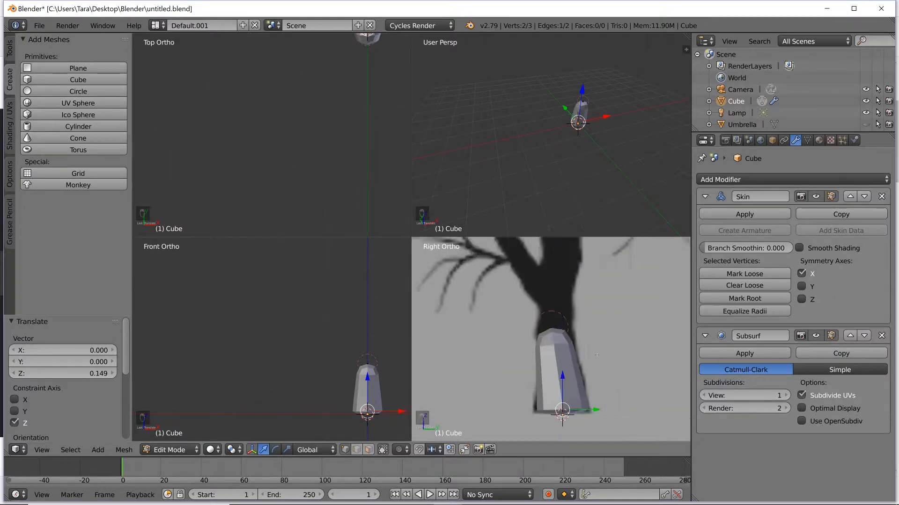
{"action": "right_click", "coordinate": [565, 429]}
{"action": "right_click", "coordinate": [568, 418]}
{"action": "right_click", "coordinate": [551, 327]}
{"action": "right_click", "coordinate": [565, 428]}
{"action": "right_click", "coordinate": [551, 326]}
{"action": "key", "text": "g"}
{"action": "right_click", "coordinate": [563, 332]}
{"action": "scroll", "coordinate": [562, 316], "scroll_direction": "down", "scroll_amount": 2}
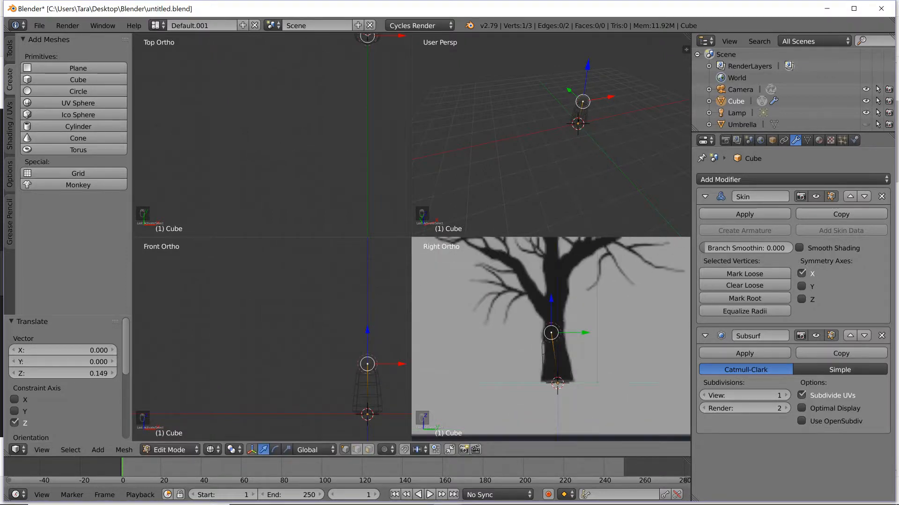
{"action": "key", "text": "z"}
{"action": "key", "text": "g"}
{"action": "key", "text": "y"}
{"action": "left_click", "coordinate": [568, 322]}
Step: Extrude the trunk's top vertex about 0.80 up and -0.066 in Y, and scale its skin by about 0.837
{"action": "key", "text": "e"}
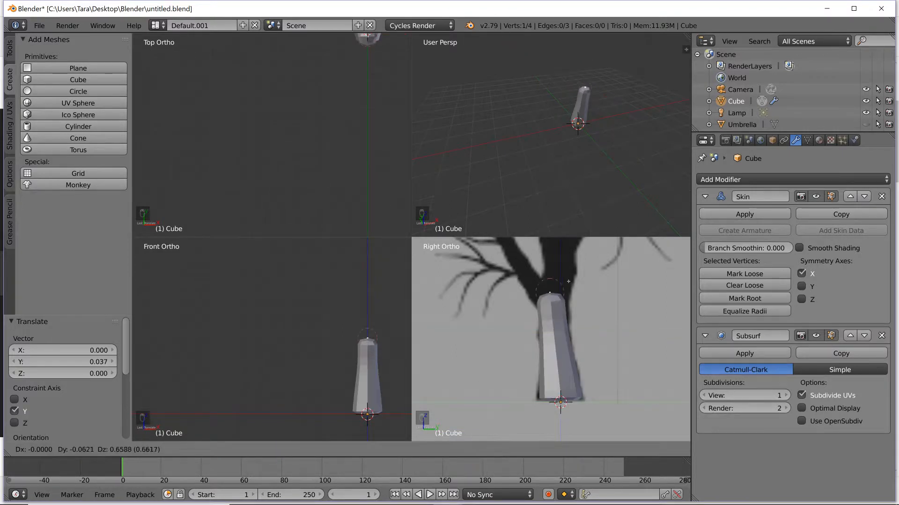
{"action": "left_click", "coordinate": [567, 280]}
{"action": "key", "text": "s"}
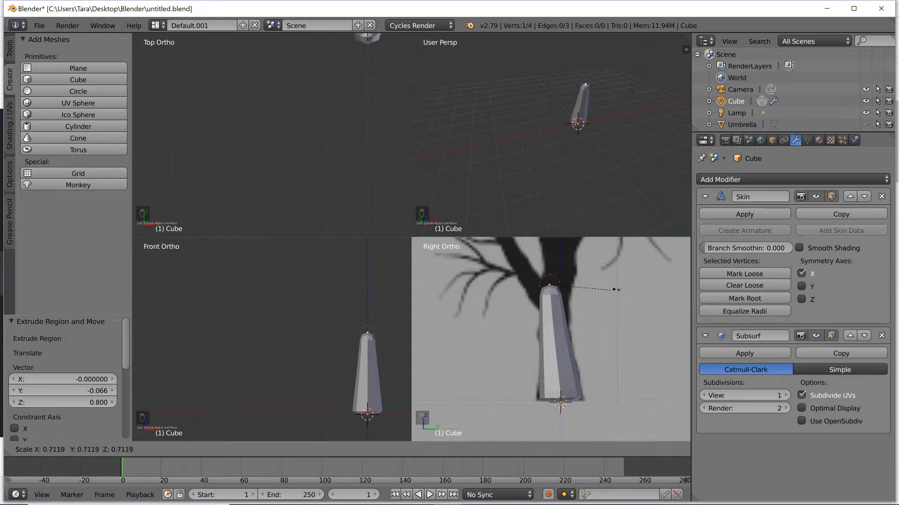
{"action": "left_click", "coordinate": [609, 290]}
Step: Lower the trunk's new top vertex by about 0.12 along Z
{"action": "key", "text": "g"}
{"action": "key", "text": "z"}
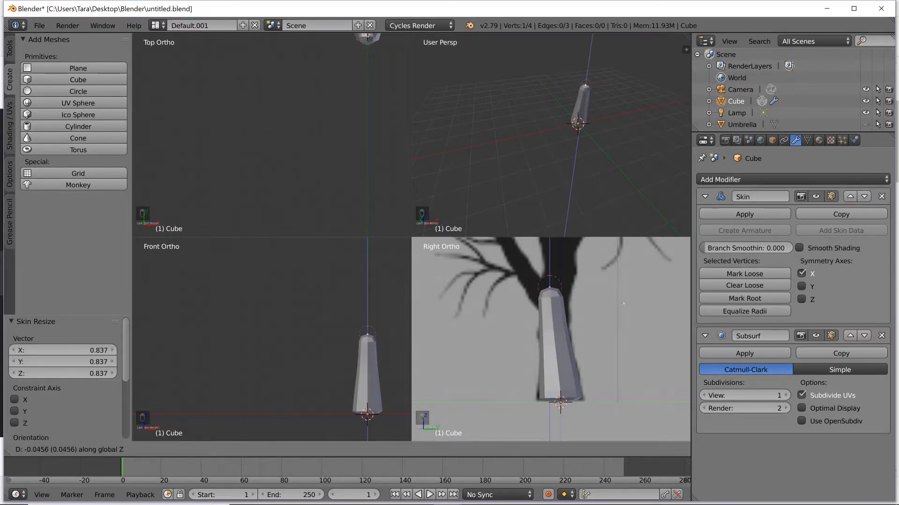
{"action": "left_click", "coordinate": [609, 298]}
Step: Extrude the trunk's top vertex up and towards -Y along the reference's left branch, and resize the new tip's skin
{"action": "scroll", "coordinate": [610, 297], "scroll_direction": "down", "scroll_amount": 1}
{"action": "middle_click_drag", "start_coordinate": [559, 280], "coordinate": [584, 322], "text": "shift"}
{"action": "key", "text": "e"}
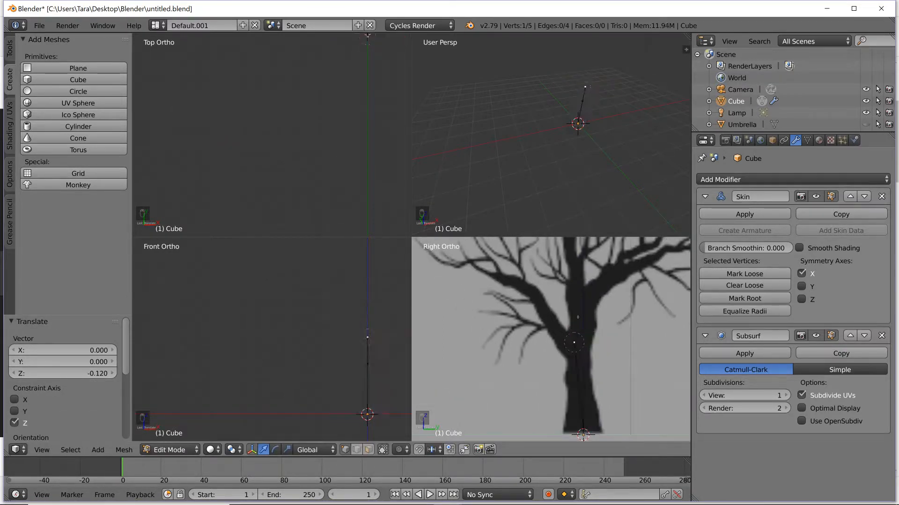
{"action": "left_click", "coordinate": [555, 300]}
{"action": "key", "text": "ctrl+a"}
{"action": "left_click", "coordinate": [607, 312]}
Step: Lower the vertex where the left branch leaves the trunk along Z and scale its skin by about 0.892
{"action": "right_click", "coordinate": [578, 337]}
{"action": "key", "text": "g"}
{"action": "key", "text": "z"}
{"action": "left_click", "coordinate": [647, 338]}
{"action": "key", "text": "ctrl+a"}
{"action": "left_click", "coordinate": [638, 340]}
Step: Extrude the left branch's tip further up along the reference and scale the new tip's skin by about 0.761
{"action": "right_click", "coordinate": [560, 323]}
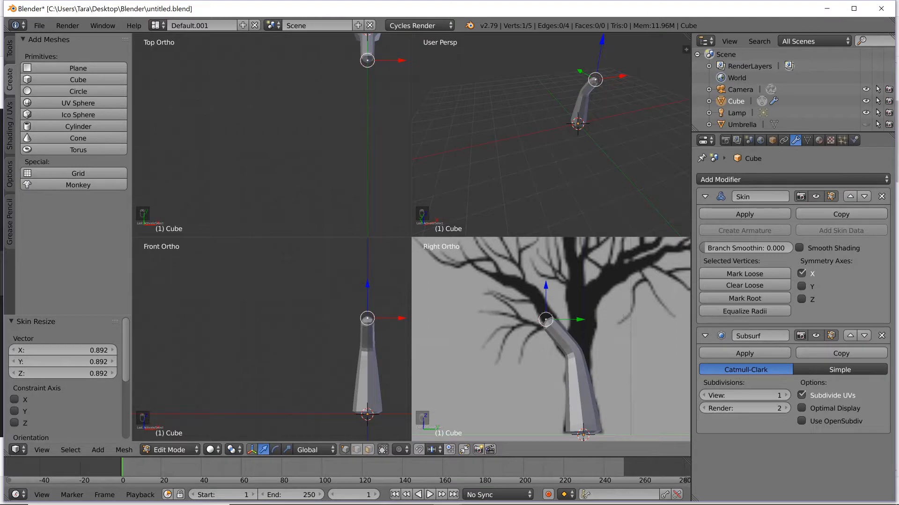
{"action": "key", "text": "e"}
{"action": "left_click", "coordinate": [599, 291]}
{"action": "key", "text": "ctrl+a"}
{"action": "left_click", "coordinate": [593, 298]}
Step: From the fork vertex, extrude a second limb about 0.786 up and 0.293 in Y, and enlarge its skin by about 1.438
{"action": "right_click", "coordinate": [579, 349]}
{"action": "key", "text": "e"}
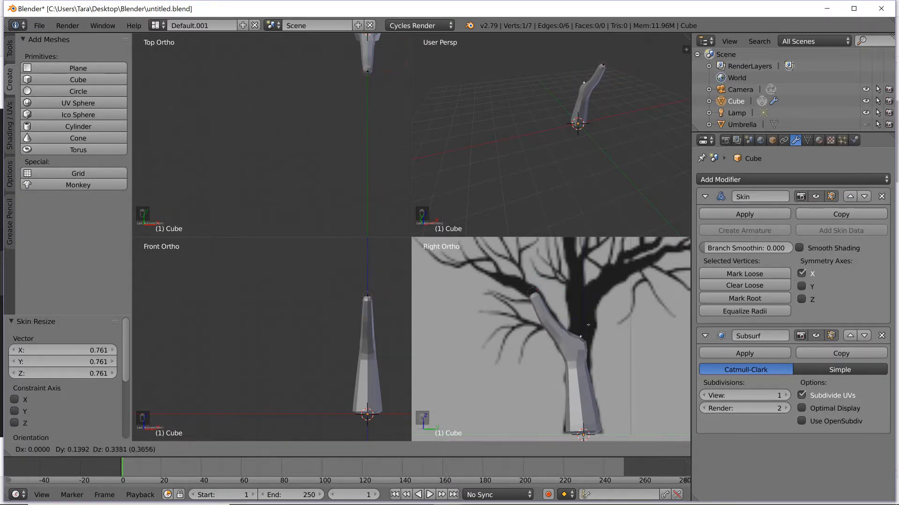
{"action": "left_click", "coordinate": [593, 307]}
{"action": "key", "text": "ctrl+a"}
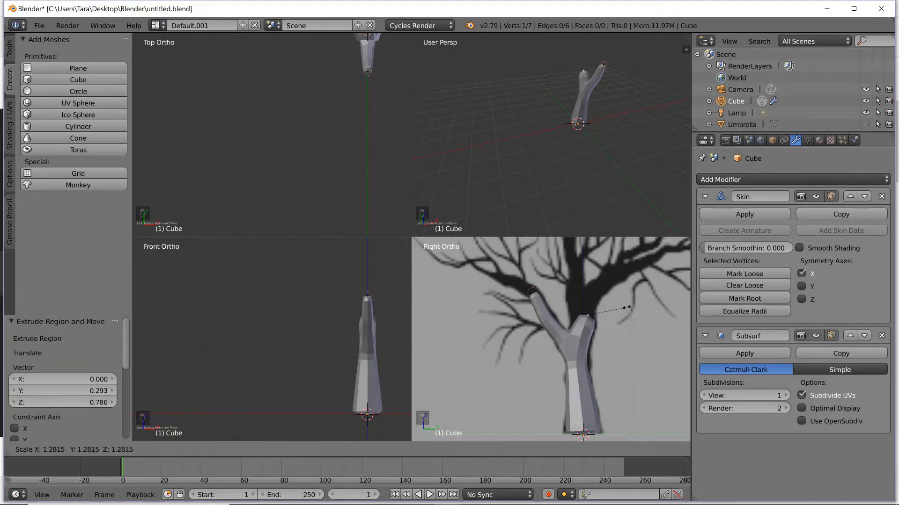
{"action": "left_click", "coordinate": [635, 311]}
Step: Extrude the second limb about 0.582 up and -0.104 in Y, and nudge the vertex below its tip slightly along Y
{"action": "key", "text": "e"}
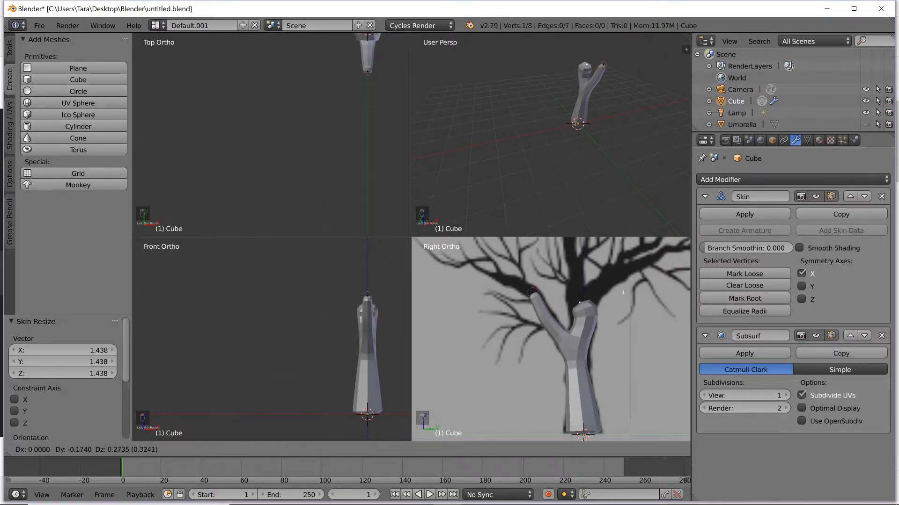
{"action": "left_click", "coordinate": [601, 304]}
{"action": "right_click", "coordinate": [589, 315]}
{"action": "key", "text": "g"}
{"action": "key", "text": "y"}
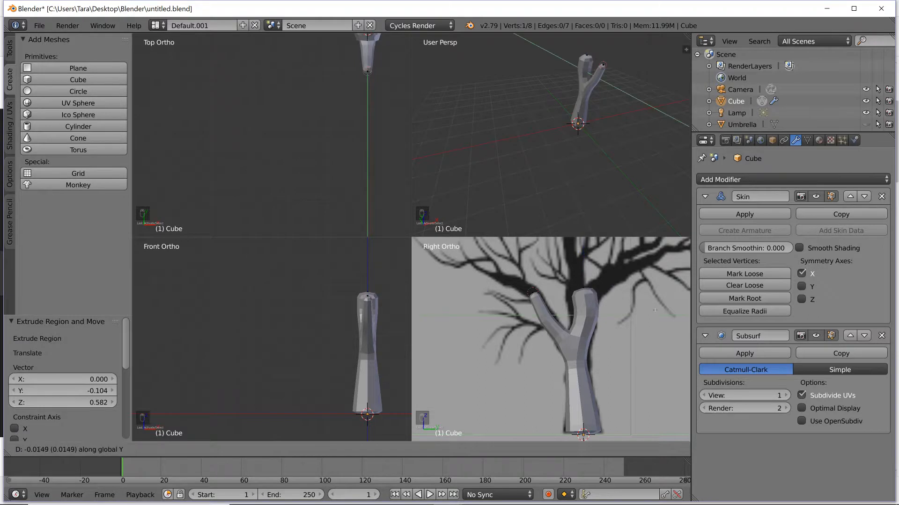
{"action": "left_click", "coordinate": [652, 311]}
Step: Scale the skin of the second limb's lower vertex by about 0.854 and of its tip by about 0.743
{"action": "key", "text": "ctrl+a"}
{"action": "left_click", "coordinate": [649, 303]}
{"action": "right_click", "coordinate": [588, 289]}
{"action": "key", "text": "ctrl+a"}
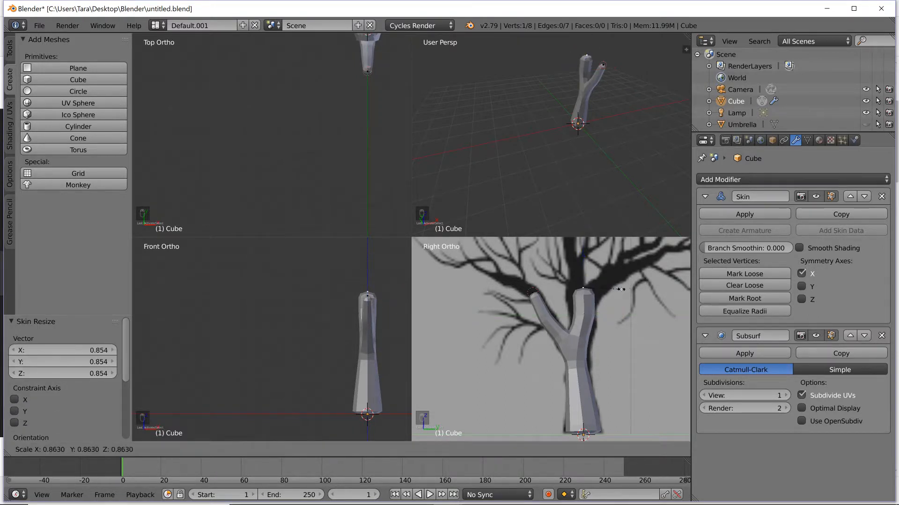
{"action": "left_click", "coordinate": [614, 293]}
Step: Extrude the main limb's tip about 0.711 up and -0.219 in Y, and scale its skin by about 0.801
{"action": "middle_click_drag", "start_coordinate": [607, 271], "coordinate": [601, 318], "text": "shift"}
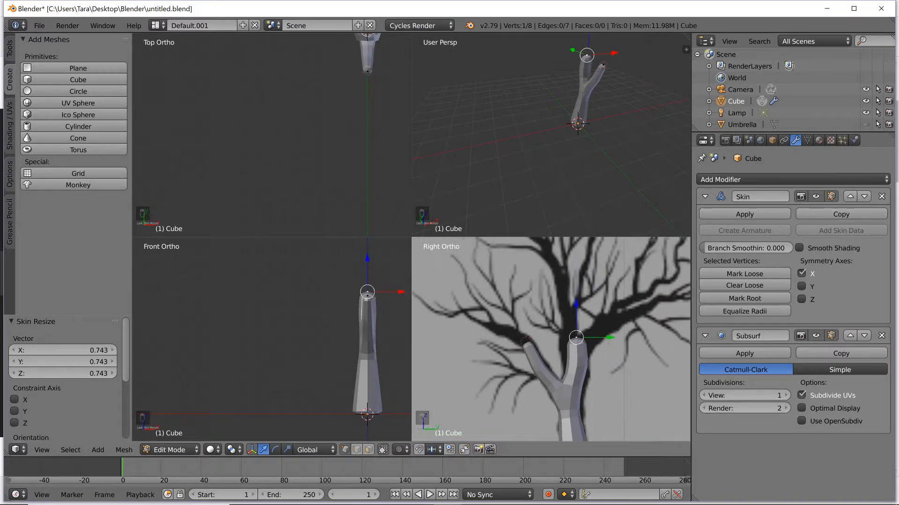
{"action": "key", "text": "e"}
{"action": "left_click", "coordinate": [596, 303]}
{"action": "key", "text": "ctrl+a"}
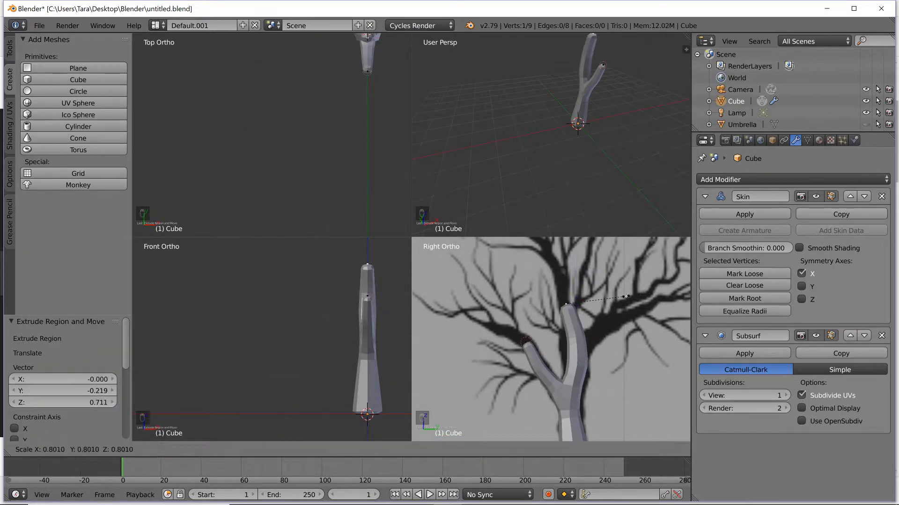
{"action": "left_click", "coordinate": [597, 305]}
Step: Frame the tree in the other views, extrude the main limb's tip further up along the reference, and resize its skin
{"action": "scroll", "coordinate": [272, 339], "scroll_direction": "down", "scroll_amount": 6}
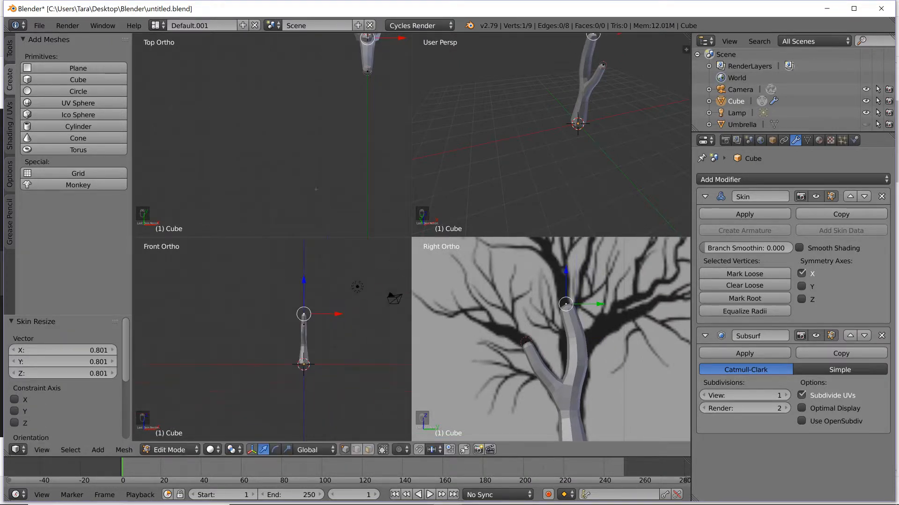
{"action": "middle_click_drag", "start_coordinate": [339, 178], "coordinate": [305, 276], "text": "shift"}
{"action": "scroll", "coordinate": [313, 155], "scroll_direction": "down", "scroll_amount": 2}
{"action": "scroll", "coordinate": [524, 150], "scroll_direction": "down", "scroll_amount": 2}
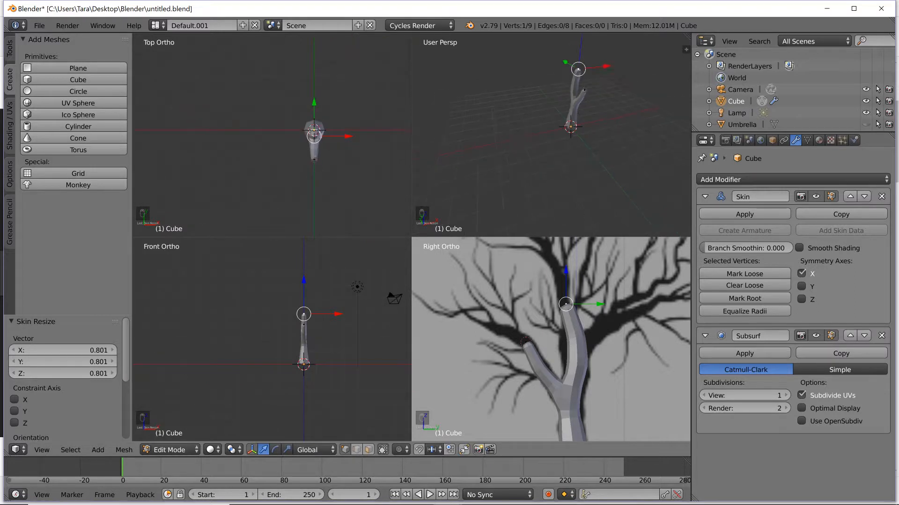
{"action": "scroll", "coordinate": [551, 339], "scroll_direction": "up", "scroll_amount": 3}
{"action": "key", "text": "e"}
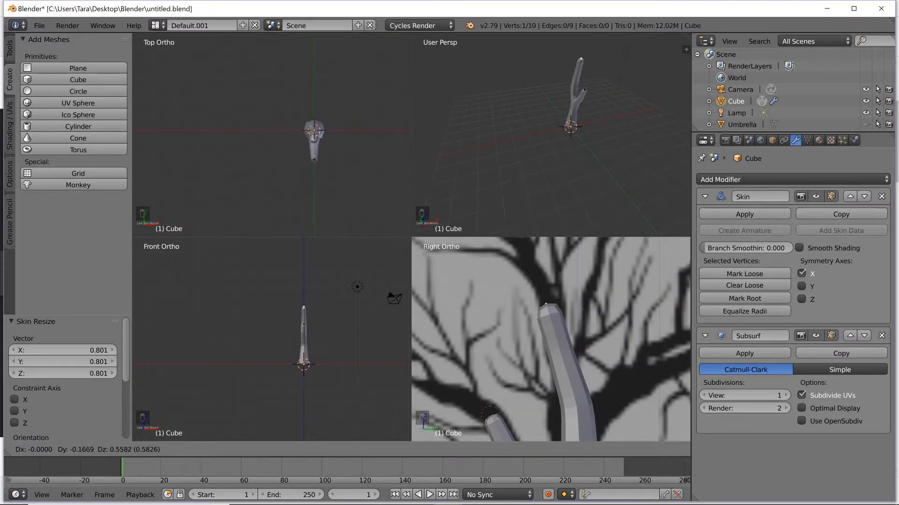
{"action": "left_click", "coordinate": [581, 301]}
{"action": "key", "text": "ctrl+a"}
{"action": "left_click", "coordinate": [598, 298]}
Step: Extrude the main limb's tip about 0.383 up and -0.268 in Y, and scale its skin by about 0.694
{"action": "middle_click_drag", "start_coordinate": [569, 291], "coordinate": [580, 330], "text": "shift"}
{"action": "key", "text": "e"}
{"action": "left_click", "coordinate": [547, 312]}
{"action": "key", "text": "ctrl+a"}
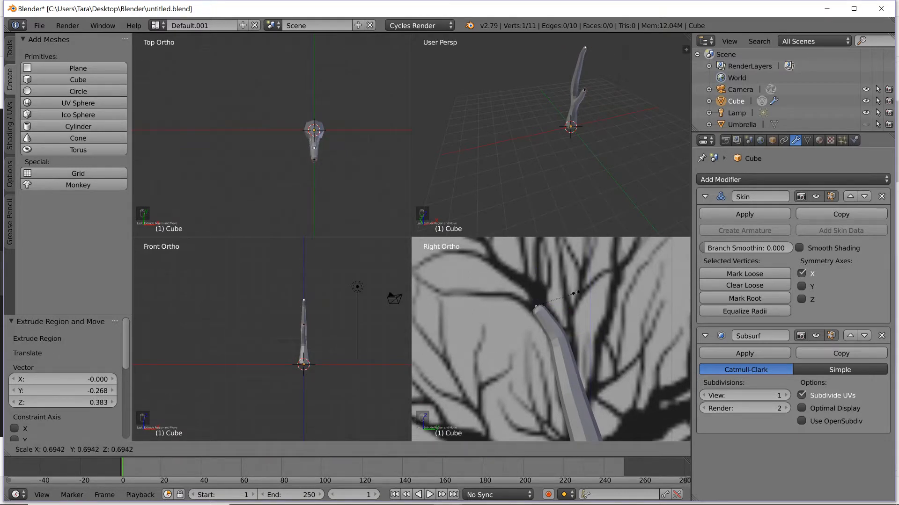
{"action": "left_click", "coordinate": [575, 294]}
Step: Nudge the main limb's tip about -0.035 in Y and 0.032 in Z, and extrude another segment up along the reference
{"action": "key", "text": "g"}
{"action": "left_click", "coordinate": [572, 290]}
{"action": "key", "text": "e"}
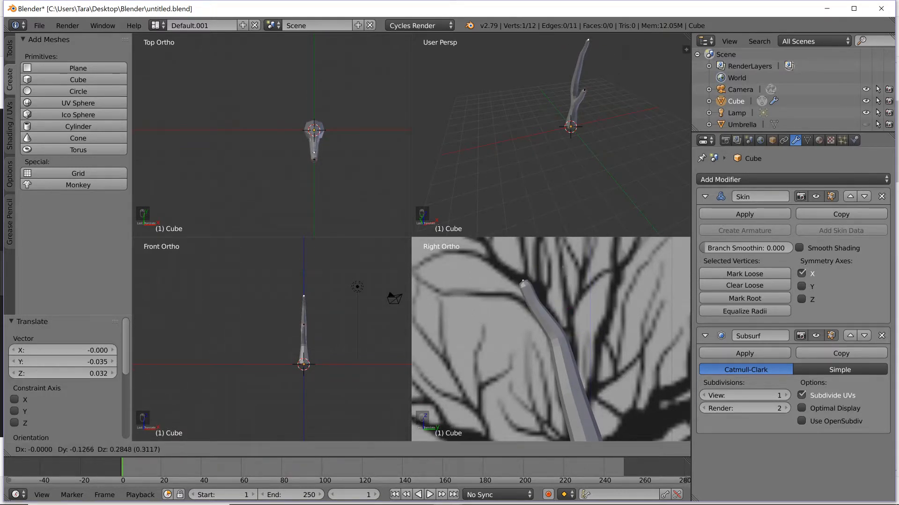
{"action": "left_click", "coordinate": [566, 267]}
Step: Extrude the main limb's tip about 0.176 up and -0.348 in Y, and scale the skin of the joint before it by about 0.853
{"action": "key", "text": "e"}
{"action": "left_click", "coordinate": [534, 251]}
{"action": "key", "text": "ctrl+a"}
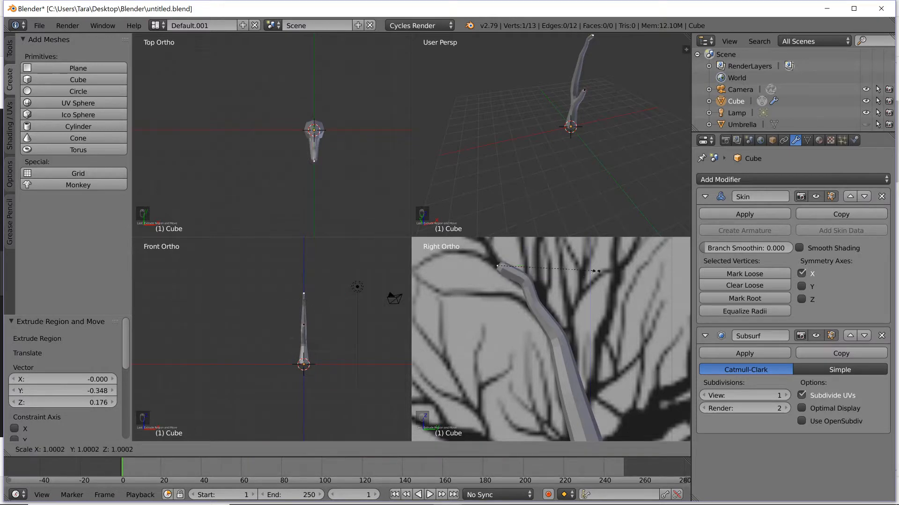
{"action": "left_click", "coordinate": [584, 272]}
{"action": "right_click", "coordinate": [526, 280]}
{"action": "key", "text": "ctrl+a"}
{"action": "left_click", "coordinate": [602, 285]}
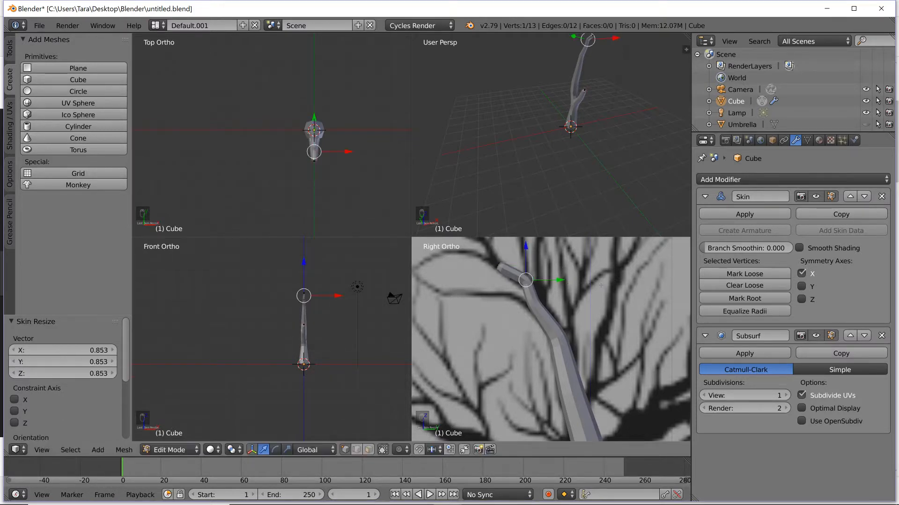
Step: Extrude the lower left branch's tip about 0.18 up and -0.37 in Y, and scale its skin by about 0.807 and again by 0.862
{"action": "scroll", "coordinate": [587, 287], "scroll_direction": "down", "scroll_amount": 5}
{"action": "middle_click_drag", "start_coordinate": [598, 293], "coordinate": [606, 269], "text": "shift"}
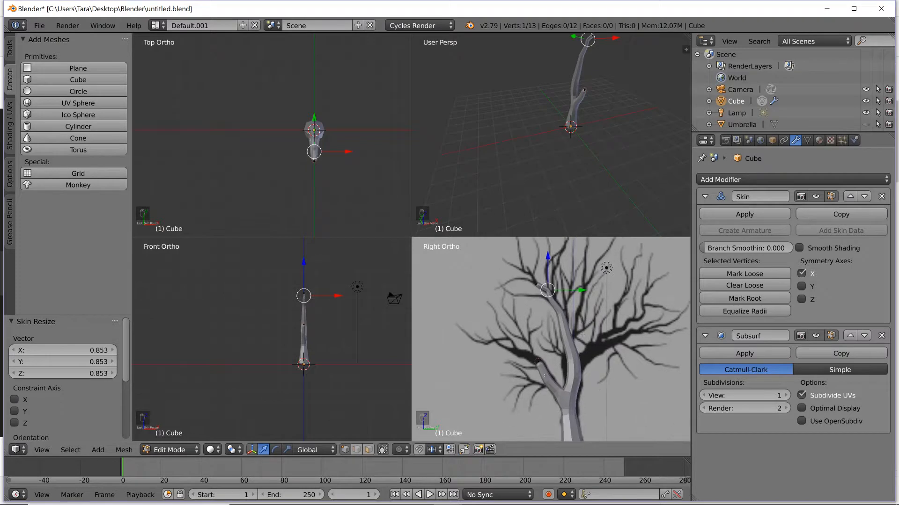
{"action": "scroll", "coordinate": [605, 269], "scroll_direction": "up", "scroll_amount": 3}
{"action": "right_click", "coordinate": [528, 377]}
{"action": "key", "text": "e"}
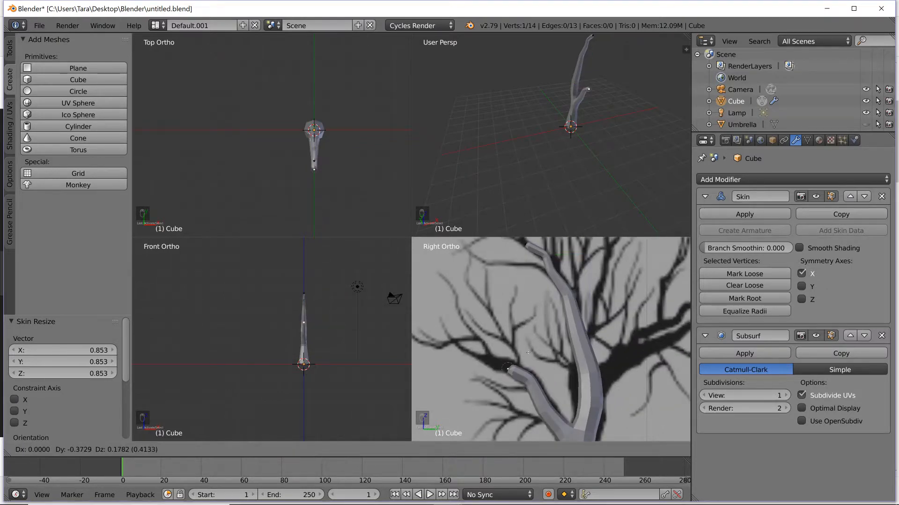
{"action": "left_click", "coordinate": [528, 352]}
{"action": "key", "text": "ctrl+a"}
{"action": "left_click", "coordinate": [627, 168]}
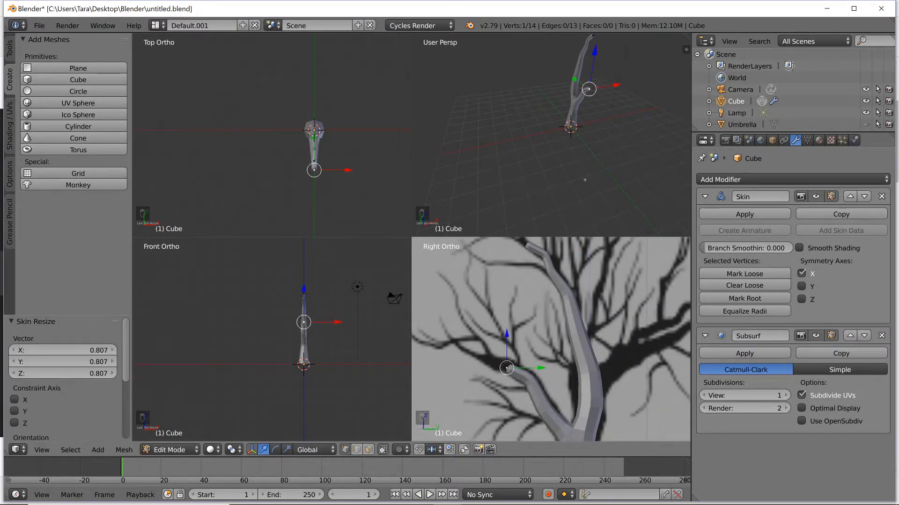
{"action": "key", "text": "ctrl+a"}
{"action": "left_click", "coordinate": [586, 346]}
Step: Extrude the lower left branch about 0.182 up and -0.423 in Y, and scale its tip's skin by about 0.833
{"action": "key", "text": "e"}
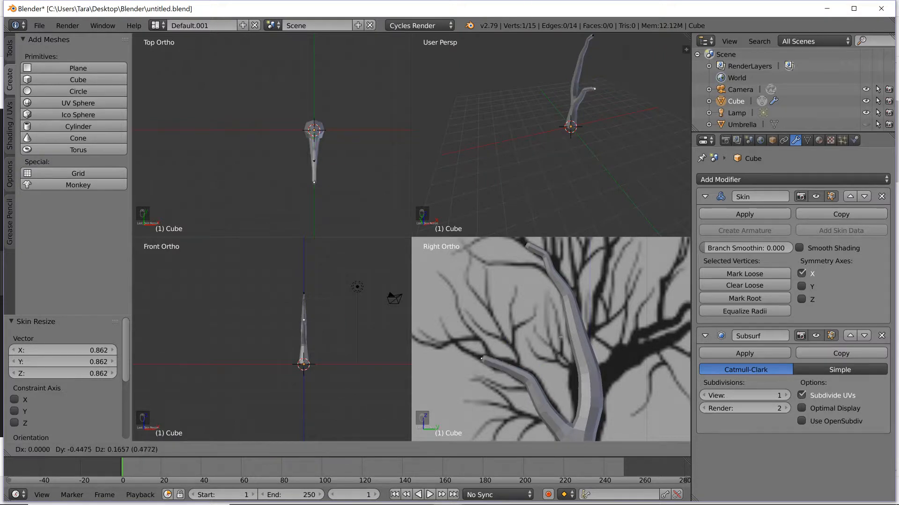
{"action": "left_click", "coordinate": [562, 335]}
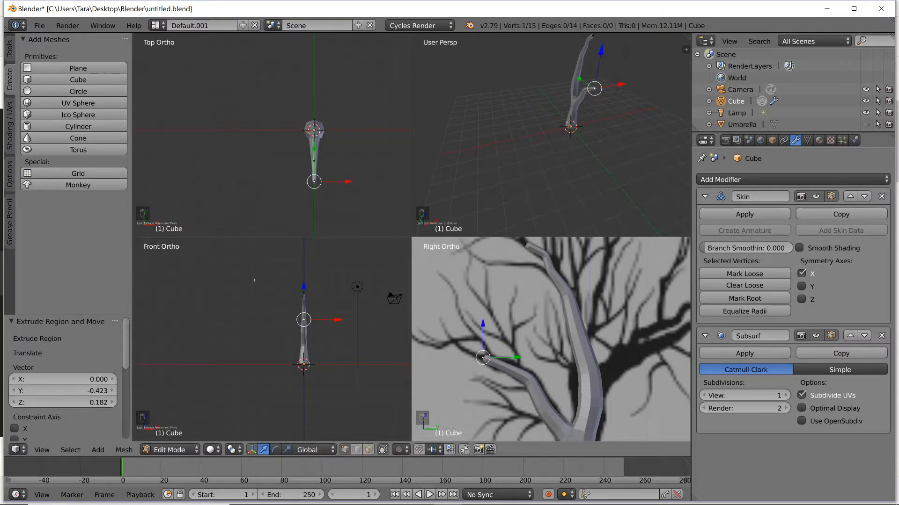
{"action": "key", "text": "ctrl+a"}
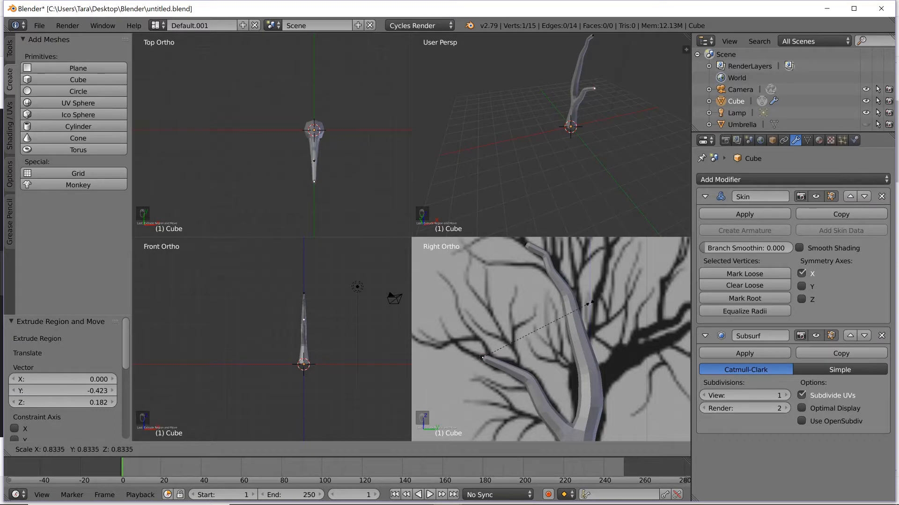
{"action": "left_click", "coordinate": [591, 303]}
Step: Extrude the lower left branch's tip one more segment along the reference and scale its skin by about 0.509
{"action": "key", "text": "KP_Decimal"}
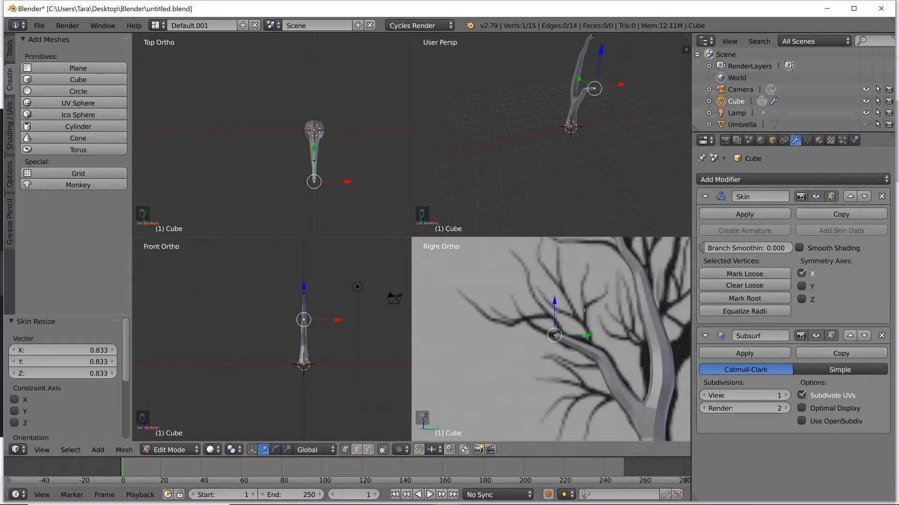
{"action": "scroll", "coordinate": [584, 310], "scroll_direction": "up", "scroll_amount": 2}
{"action": "key", "text": "e"}
{"action": "left_click", "coordinate": [585, 309]}
{"action": "key", "text": "ctrl+a"}
{"action": "left_click", "coordinate": [555, 313]}
Step: Extrude the lower left branch's end about 0.31 up and -0.20 in Y, and adjust the skin of the new tip and the joint before it
{"action": "key", "text": "e"}
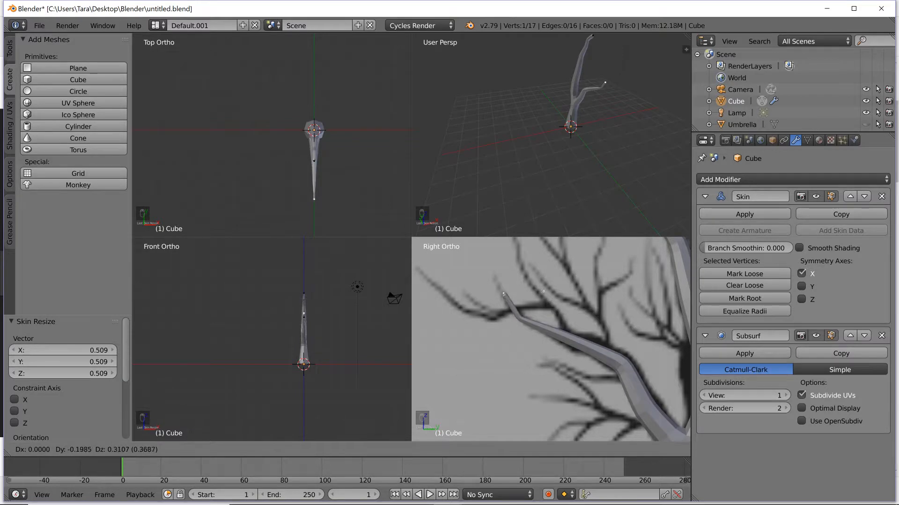
{"action": "left_click", "coordinate": [544, 291]}
{"action": "key", "text": "ctrl+a"}
{"action": "left_click", "coordinate": [544, 291]}
{"action": "right_click", "coordinate": [517, 319]}
{"action": "key", "text": "ctrl+a"}
{"action": "left_click", "coordinate": [611, 309]}
Step: Extrude a twig upward from the joint before the lower left branch's last bend and resize its tip's skin
{"action": "right_click", "coordinate": [556, 330]}
{"action": "key", "text": "e"}
{"action": "left_click", "coordinate": [551, 295]}
{"action": "key", "text": "ctrl+a"}
{"action": "left_click", "coordinate": [574, 277]}
Step: Extend the new twig about 0.368 up and -0.285 in Y, and scale its tip's skin by about 0.644
{"action": "key", "text": "e"}
{"action": "left_click", "coordinate": [560, 263]}
{"action": "key", "text": "ctrl+a"}
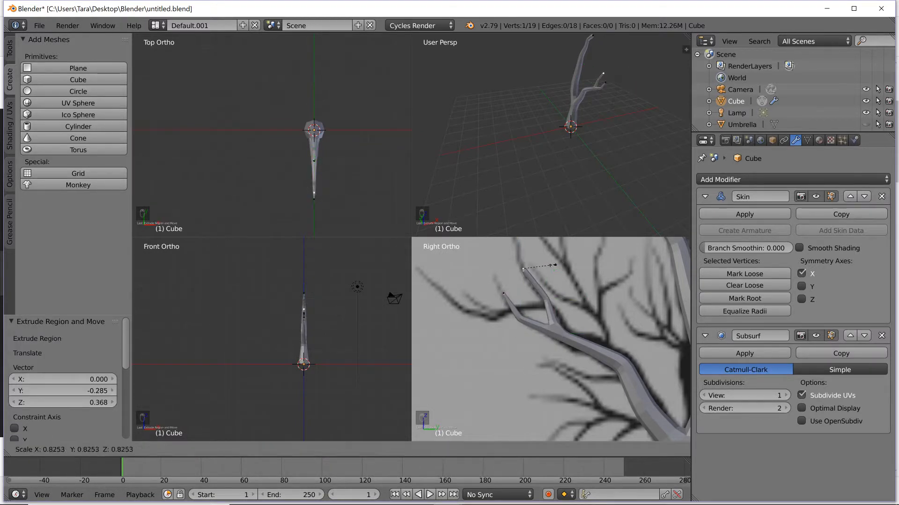
{"action": "left_click", "coordinate": [546, 266]}
Step: From the lower left branch's large bend, extrude a side branch about 0.616 up and -0.204 in Y, and shrink its tip's skin
{"action": "right_click", "coordinate": [593, 347]}
{"action": "key", "text": "e"}
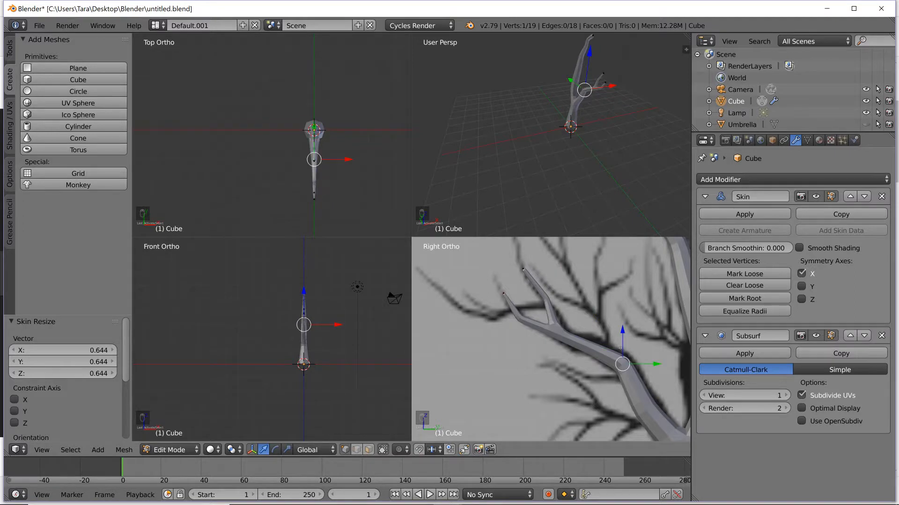
{"action": "left_click", "coordinate": [600, 289]}
{"action": "key", "text": "ctrl+a"}
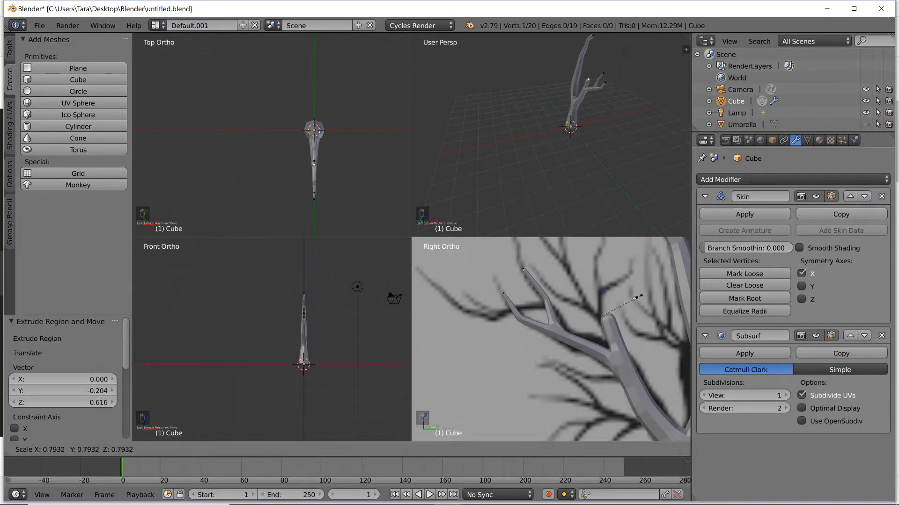
{"action": "left_click", "coordinate": [628, 299]}
Step: Extrude the side branch's tip up towards -Y along the reference twig and resize the new tip's skin
{"action": "key", "text": "e"}
{"action": "left_click", "coordinate": [595, 271]}
{"action": "key", "text": "ctrl+a"}
{"action": "left_click", "coordinate": [585, 281]}
Step: Extrude a twig upward on the +Y side of the side branch and scale its tip's skin by about 0.405
{"action": "key", "text": "e"}
{"action": "left_click", "coordinate": [639, 286]}
{"action": "key", "text": "ctrl+a"}
{"action": "left_click", "coordinate": [639, 286]}
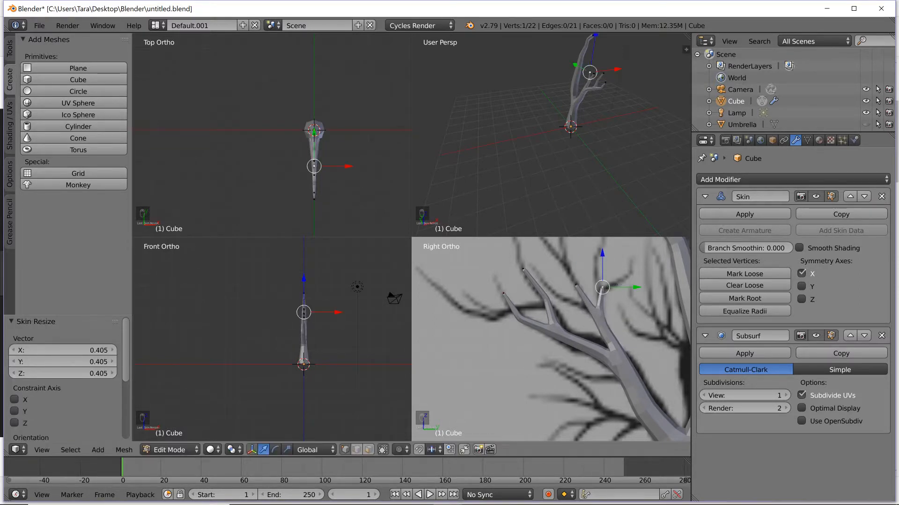
{"action": "scroll", "coordinate": [639, 286], "scroll_direction": "down", "scroll_amount": 4}
{"action": "scroll", "coordinate": [620, 297], "scroll_direction": "up", "scroll_amount": 4}
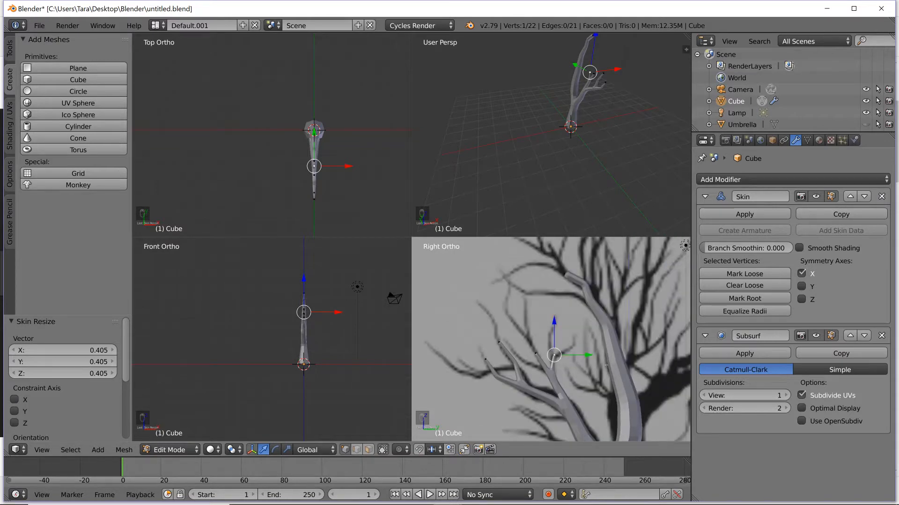
Step: From the upper trunk's tip, extrude a segment about 0.441 up and -0.206 in Y, and shrink its tip's skin
{"action": "right_click", "coordinate": [563, 297]}
{"action": "scroll", "coordinate": [564, 296], "scroll_direction": "up", "scroll_amount": 3}
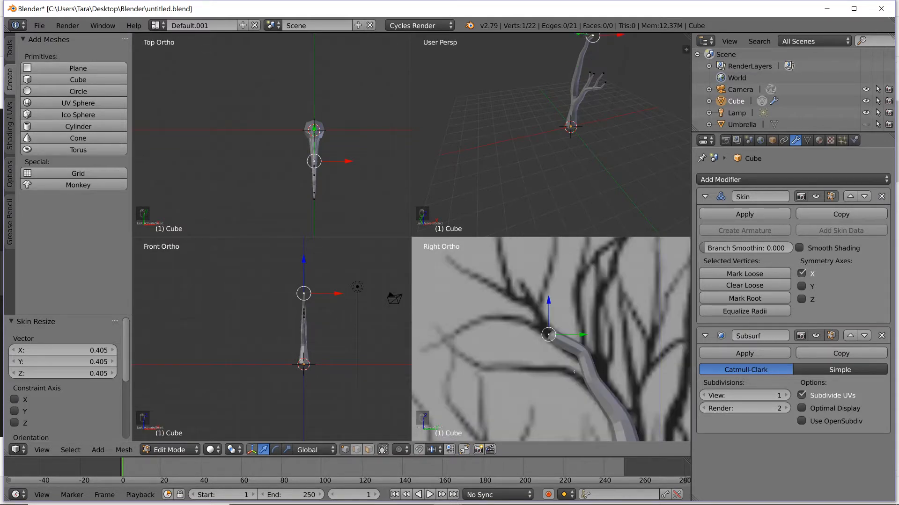
{"action": "key", "text": "e"}
{"action": "left_click", "coordinate": [531, 293]}
{"action": "key", "text": "ctrl+a"}
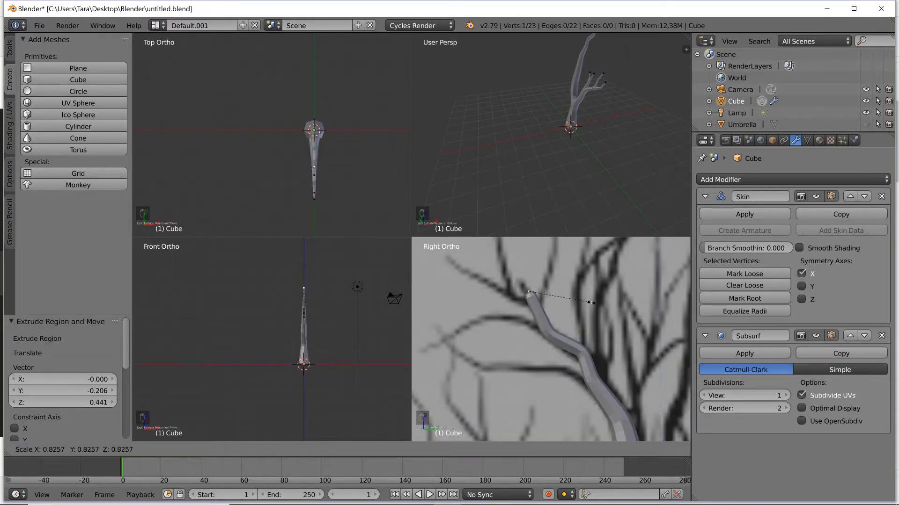
{"action": "left_click", "coordinate": [574, 305]}
Step: Extrude a two-segment side branch towards -Y from the upper trunk bend along the reference, resizing each tip's skin, the last by about 0.856
{"action": "key", "text": "e"}
{"action": "left_click", "coordinate": [504, 320]}
{"action": "key", "text": "ctrl+a"}
{"action": "left_click", "coordinate": [604, 311]}
{"action": "key", "text": "e"}
{"action": "left_click", "coordinate": [559, 319]}
{"action": "key", "text": "ctrl+a"}
{"action": "left_click", "coordinate": [541, 299]}
Step: Extend the trunk's upper tip about 0.429 up and -0.259 in Y, and scale the new tip's skin by about 0.715
{"action": "key", "text": "e"}
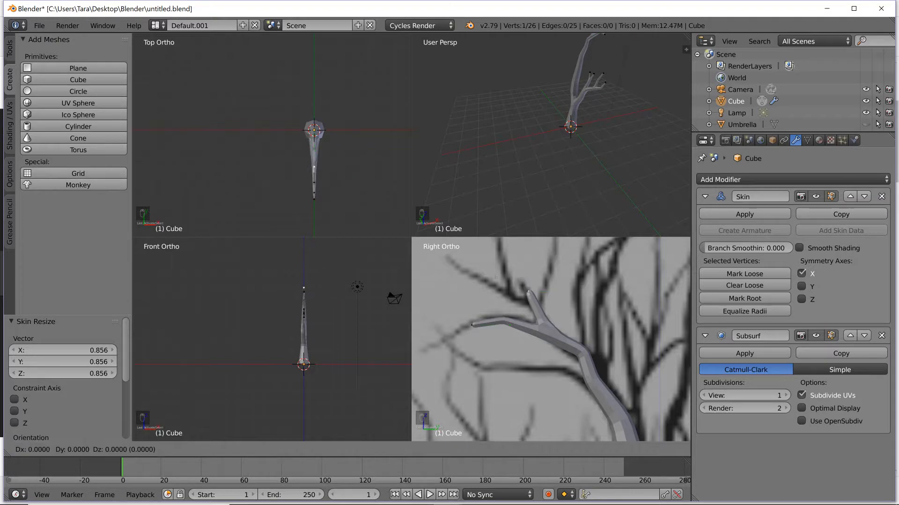
{"action": "left_click", "coordinate": [503, 249]}
{"action": "key", "text": "ctrl+a"}
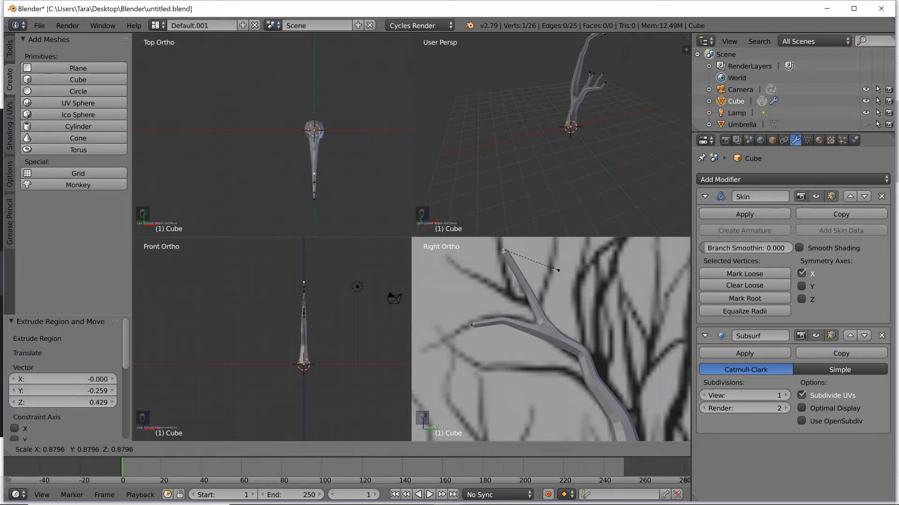
{"action": "left_click", "coordinate": [548, 264]}
Step: Fork a twig upward towards +Y below the trunk's upper tip and scale its tip's skin by about 0.633
{"action": "right_click", "coordinate": [538, 284]}
{"action": "key", "text": "e"}
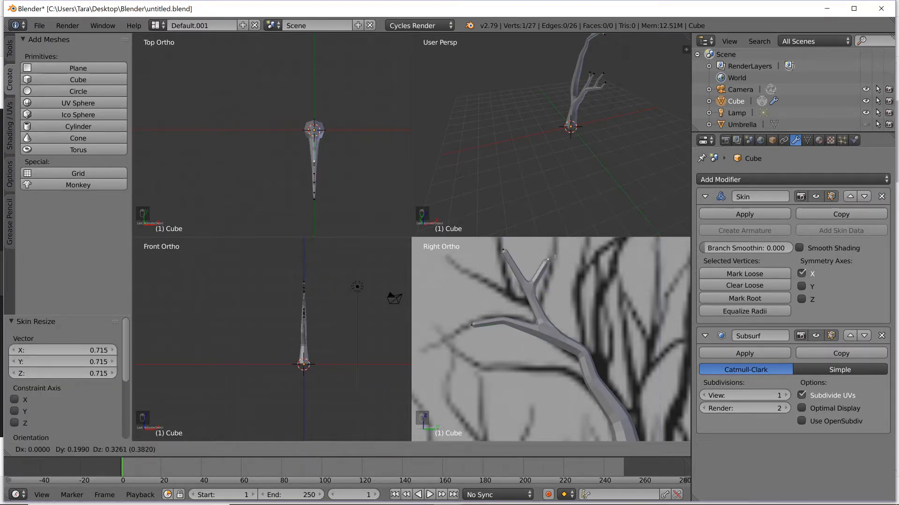
{"action": "left_click", "coordinate": [554, 257]}
{"action": "key", "text": "ctrl+a"}
{"action": "left_click", "coordinate": [572, 264]}
Step: From the lower left branch's lower bend, extrude a side branch about -0.566 in Y and -0.093 in Z, shrink its skin and nudge it into place
{"action": "scroll", "coordinate": [585, 346], "scroll_direction": "down", "scroll_amount": 5}
{"action": "scroll", "coordinate": [586, 345], "scroll_direction": "down", "scroll_amount": 3}
{"action": "scroll", "coordinate": [586, 346], "scroll_direction": "up", "scroll_amount": 10}
{"action": "middle_click_drag", "start_coordinate": [509, 409], "coordinate": [565, 308], "text": "shift"}
{"action": "key", "text": "x"}
{"action": "key", "text": "Escape"}
{"action": "key", "text": "z"}
{"action": "right_click", "coordinate": [556, 360]}
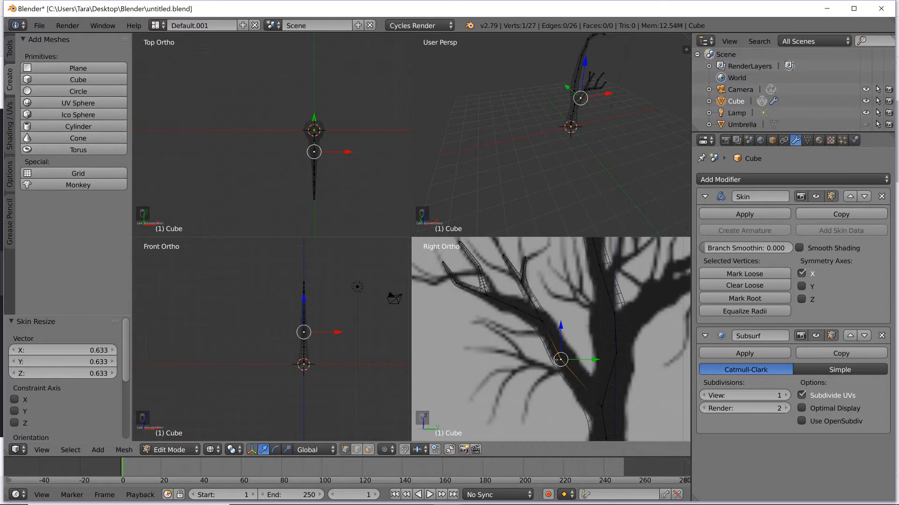
{"action": "key", "text": "z"}
{"action": "key", "text": "e"}
{"action": "left_click", "coordinate": [523, 366]}
{"action": "key", "text": "ctrl+a"}
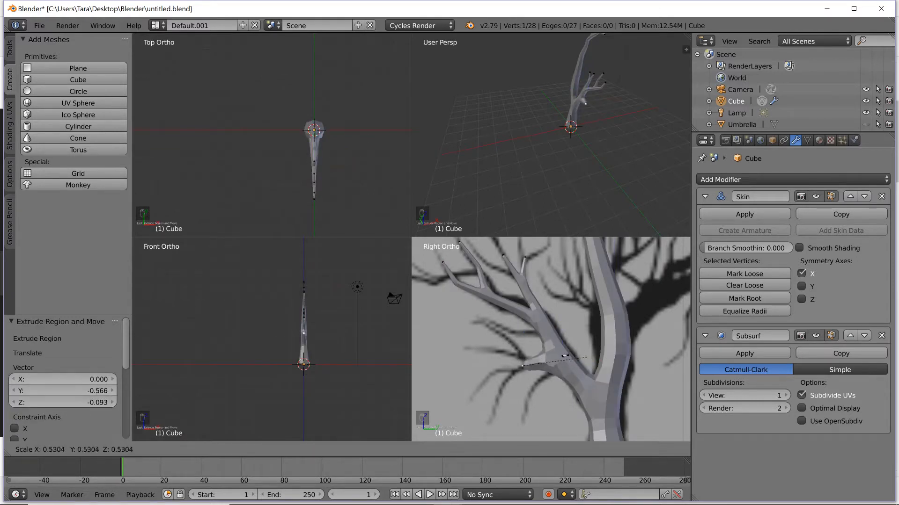
{"action": "left_click", "coordinate": [566, 356]}
{"action": "key", "text": "g"}
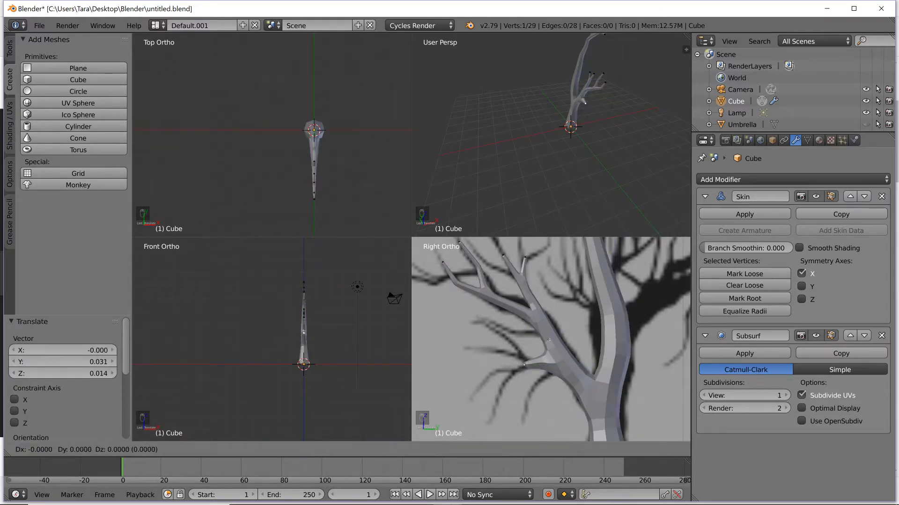
Step: Extrude two twigs towards -Y from the new side branch's end, scaling their tips' skin by about 0.611 and 0.737
{"action": "left_click", "coordinate": [534, 337]}
{"action": "key", "text": "ctrl+a"}
{"action": "left_click", "coordinate": [534, 336]}
{"action": "key", "text": "e"}
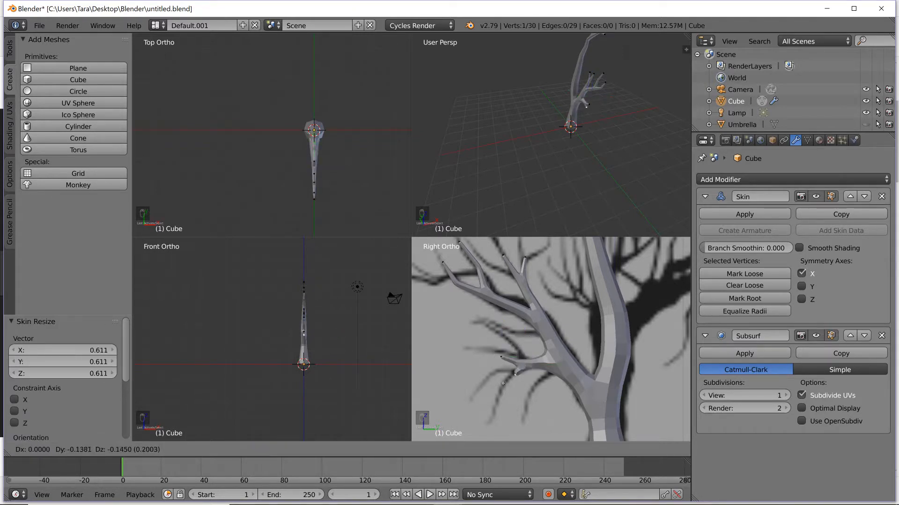
{"action": "left_click", "coordinate": [545, 402]}
{"action": "key", "text": "ctrl+a"}
{"action": "left_click", "coordinate": [563, 371]}
Step: Extrude a thick branch from the trunk towards +Y, resize its tip's skin, and move the tip about -0.069 in Z
{"action": "middle_click_drag", "start_coordinate": [617, 312], "coordinate": [525, 377], "text": "shift"}
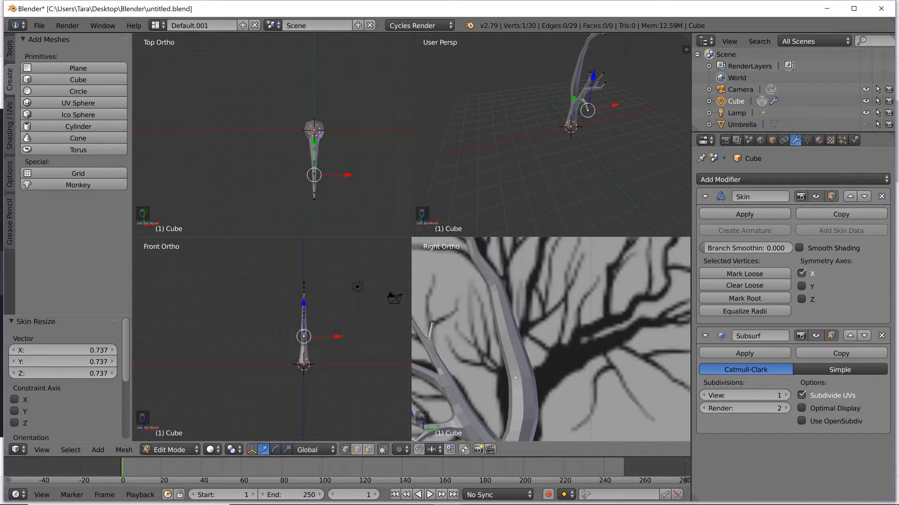
{"action": "right_click", "coordinate": [529, 378]}
{"action": "key", "text": "e"}
{"action": "left_click", "coordinate": [599, 353]}
{"action": "key", "text": "ctrl+a"}
{"action": "left_click", "coordinate": [622, 350]}
{"action": "key", "text": "g"}
{"action": "left_click", "coordinate": [622, 353]}
Step: Extrude a twig up towards +Y from the thick branch's tip and scale its skin by about 0.463
{"action": "key", "text": "e"}
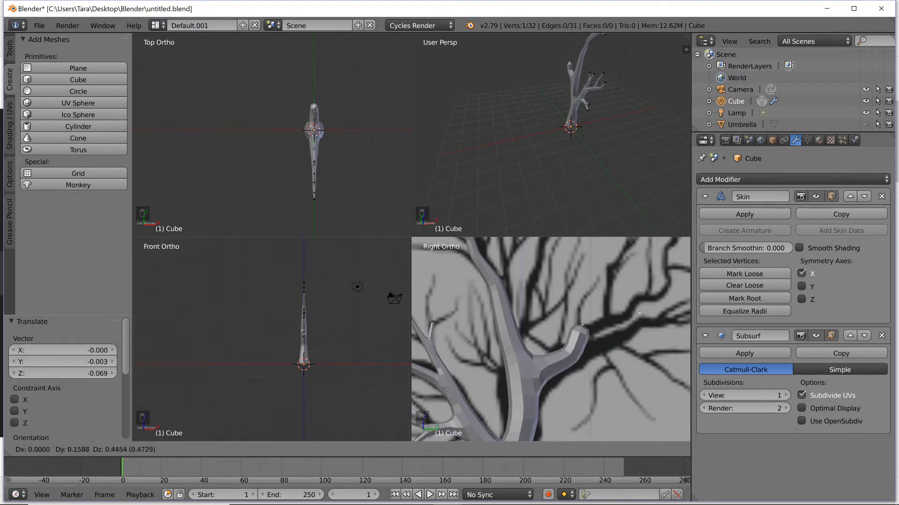
{"action": "left_click", "coordinate": [614, 319]}
{"action": "key", "text": "ctrl+a"}
{"action": "left_click", "coordinate": [615, 317]}
Step: Extend the thick branch's main limb towards +Y along the reference and resize its new tip's skin
{"action": "key", "text": "e"}
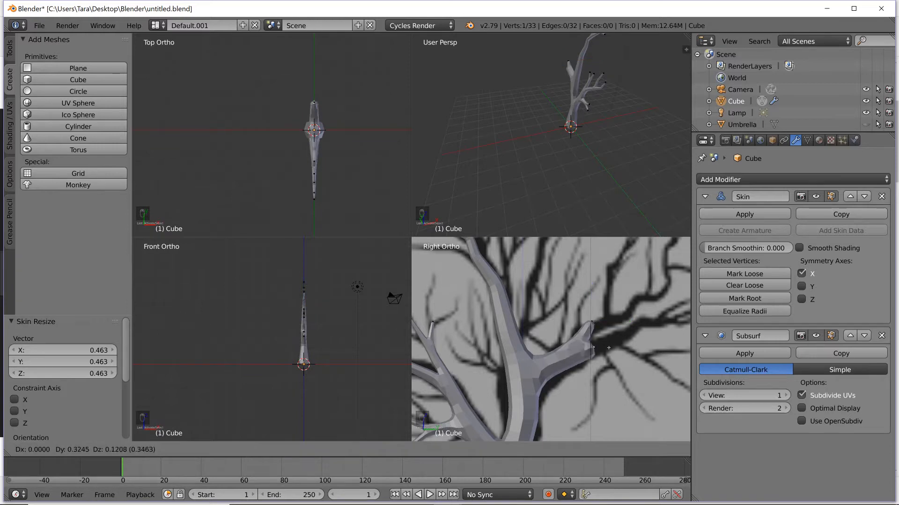
{"action": "left_click", "coordinate": [664, 338]}
{"action": "key", "text": "ctrl+a"}
{"action": "left_click", "coordinate": [642, 339]}
Step: Extrude the upper twig about 0.345 in Y and 0.079 up, and lower its starting vertex by about 0.062
{"action": "right_click", "coordinate": [597, 322]}
{"action": "key", "text": "e"}
{"action": "left_click", "coordinate": [625, 317]}
{"action": "key", "text": "g"}
{"action": "key", "text": "z"}
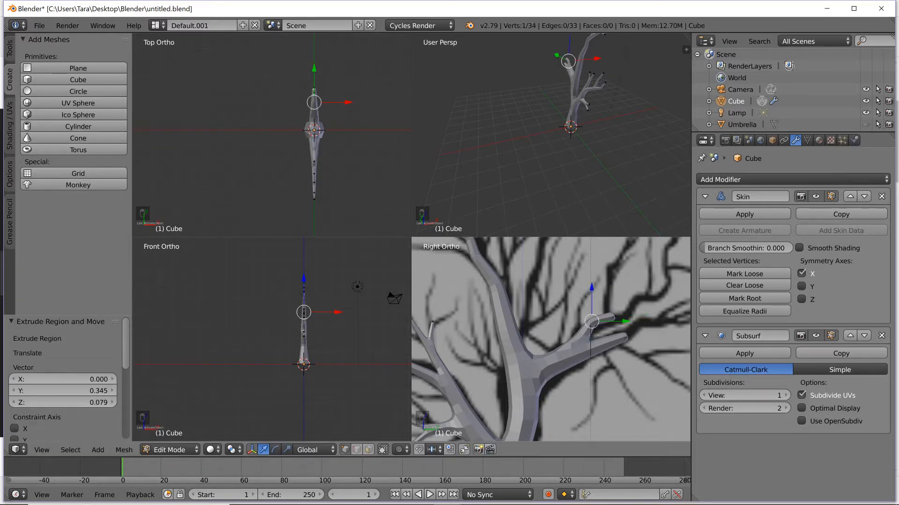
{"action": "left_click", "coordinate": [587, 325]}
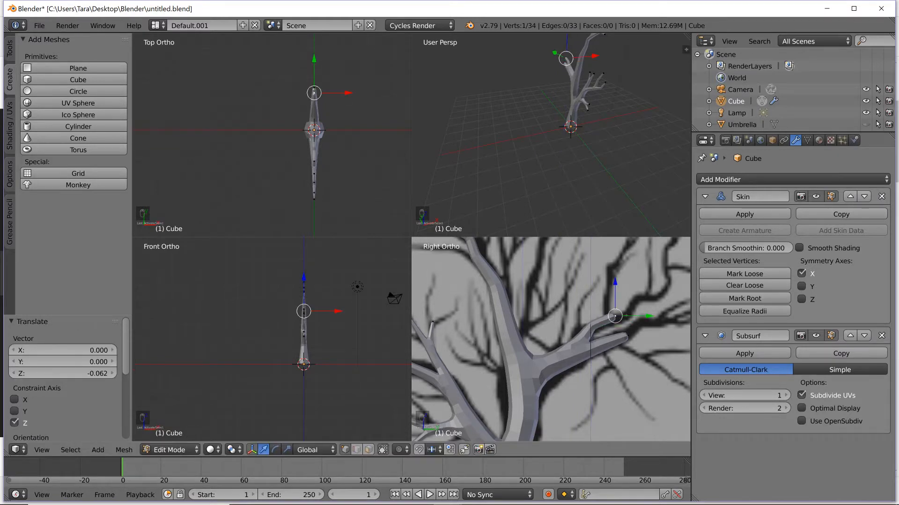
Step: Scale the upper twig tip's skin by about 0.844 and extrude it about 0.549 up
{"action": "key", "text": "ctrl+a"}
{"action": "left_click", "coordinate": [622, 316]}
{"action": "key", "text": "e"}
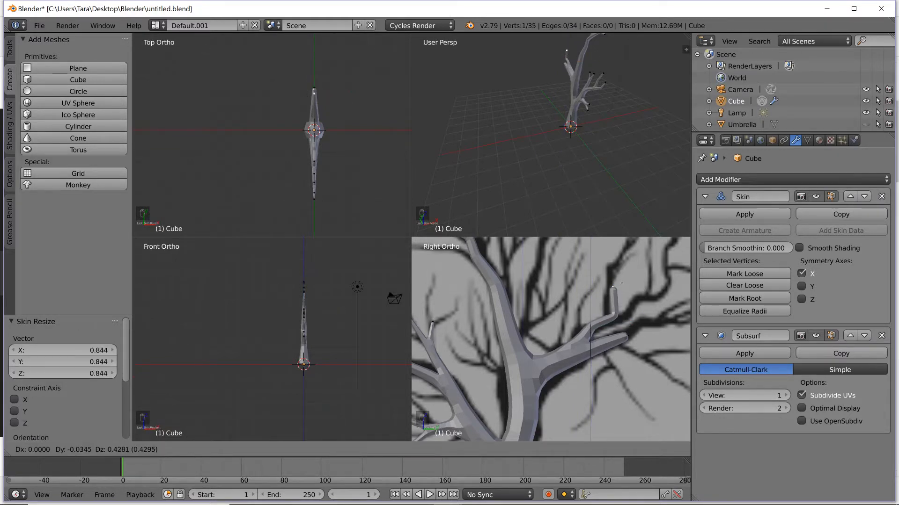
{"action": "left_click", "coordinate": [614, 314]}
Step: Shift the upper twig's bend and tip along Y to match the reference, and resize the tip's skin
{"action": "key", "text": "g"}
{"action": "key", "text": "y"}
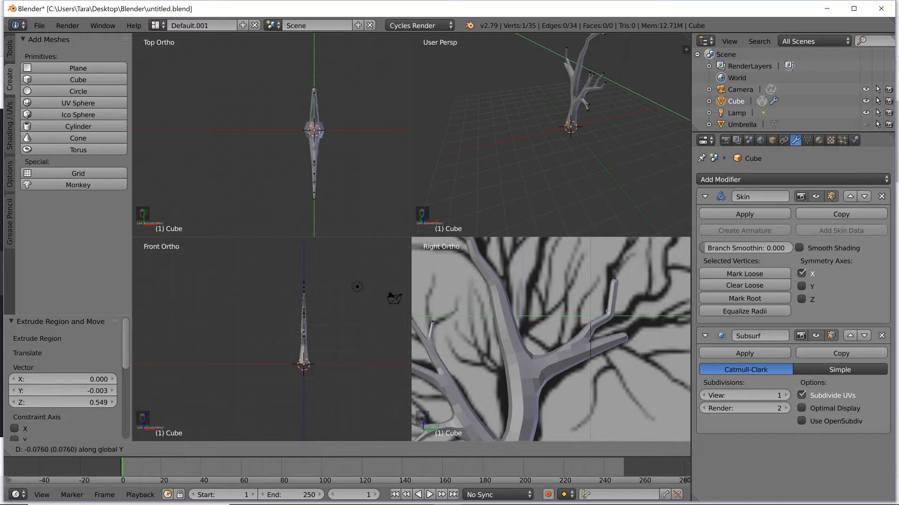
{"action": "left_click", "coordinate": [607, 316]}
{"action": "middle_click_drag", "start_coordinate": [607, 316], "coordinate": [596, 345], "text": "shift"}
{"action": "right_click", "coordinate": [604, 309]}
{"action": "key", "text": "g"}
{"action": "key", "text": "y"}
{"action": "left_click", "coordinate": [607, 310]}
{"action": "key", "text": "ctrl+a"}
{"action": "left_click", "coordinate": [640, 308]}
Step: Extrude the upper twig another segment up towards +Y and scale its new tip's skin by about 0.808
{"action": "key", "text": "e"}
{"action": "left_click", "coordinate": [649, 282]}
{"action": "key", "text": "ctrl+a"}
{"action": "left_click", "coordinate": [628, 283]}
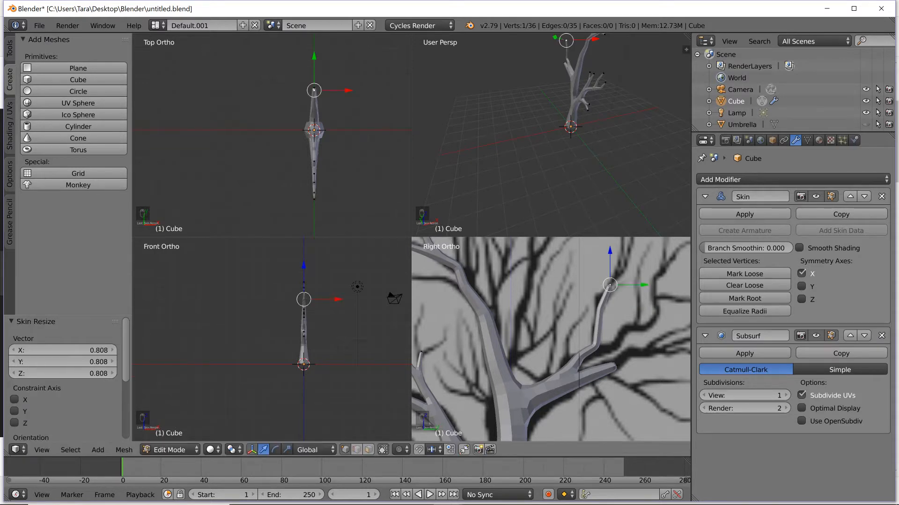
Step: Extend the upper twig about 0.480 up and 0.276 in Y, and scale its tip's skin by about 0.720
{"action": "middle_click_drag", "start_coordinate": [655, 262], "coordinate": [629, 301], "text": "shift"}
{"action": "key", "text": "e"}
{"action": "left_click", "coordinate": [632, 291]}
{"action": "key", "text": "ctrl+a"}
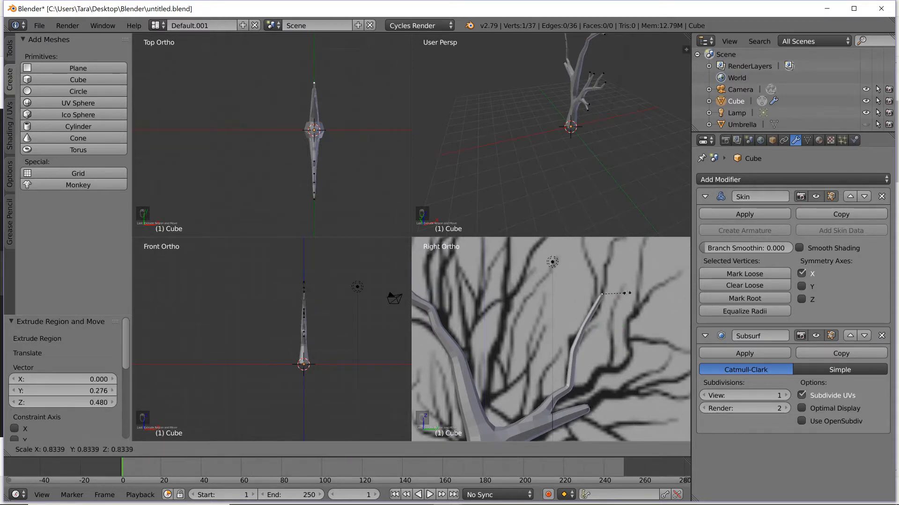
{"action": "left_click", "coordinate": [625, 293]}
Step: From the upper twig's lower bend, extrude a side twig towards +Y and resize its tip's skin
{"action": "right_click", "coordinate": [570, 384]}
{"action": "key", "text": "e"}
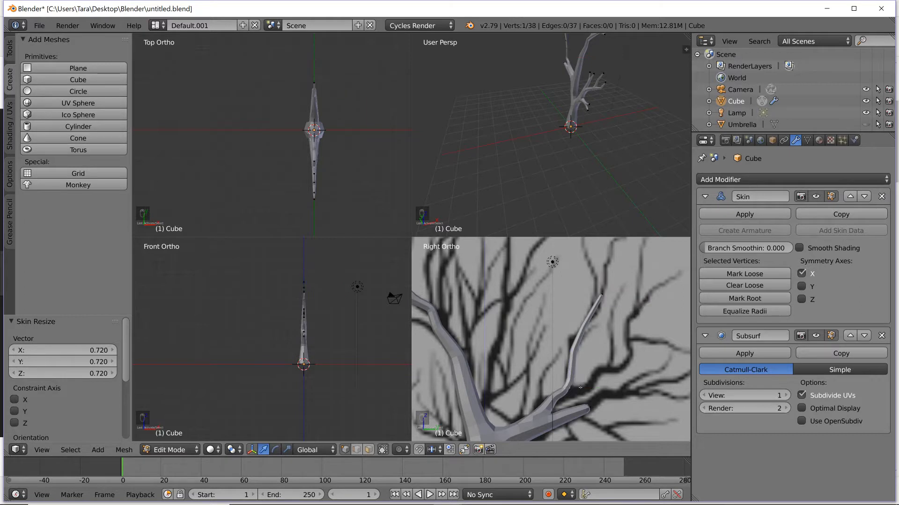
{"action": "left_click", "coordinate": [625, 381]}
{"action": "key", "text": "ctrl+a"}
{"action": "left_click", "coordinate": [642, 377]}
Step: Extrude the side twig about 0.304 up and 0.110 in Y, and reposition its bend along Y and Z
{"action": "key", "text": "e"}
{"action": "left_click", "coordinate": [649, 357]}
{"action": "right_click", "coordinate": [607, 387]}
{"action": "key", "text": "g"}
{"action": "key", "text": "y"}
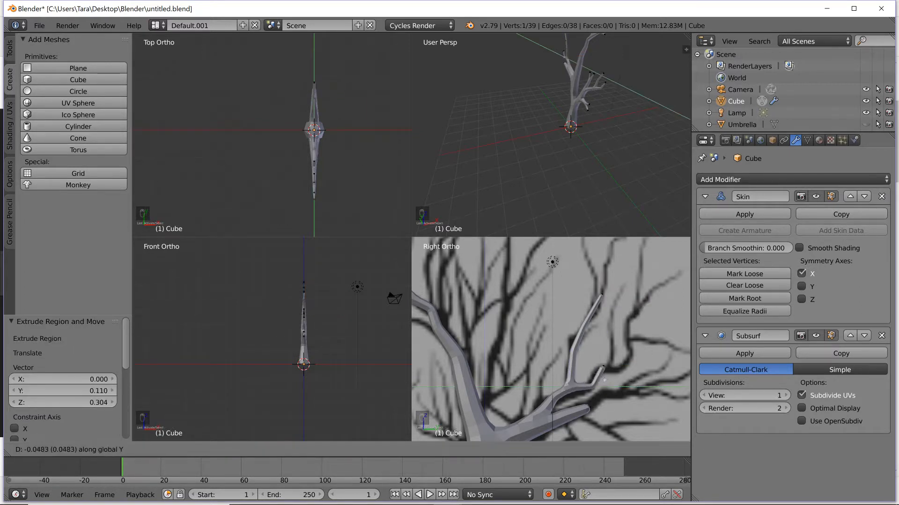
{"action": "left_click", "coordinate": [599, 382]}
{"action": "key", "text": "g"}
{"action": "key", "text": "z"}
{"action": "left_click", "coordinate": [599, 380]}
Step: Extend the side twig about 0.338 up and 0.104 in Y, then 0.466 up and 0.017 in Y, and shrink its tip
{"action": "right_click", "coordinate": [615, 368]}
{"action": "key", "text": "e"}
{"action": "left_click", "coordinate": [610, 345]}
{"action": "key", "text": "e"}
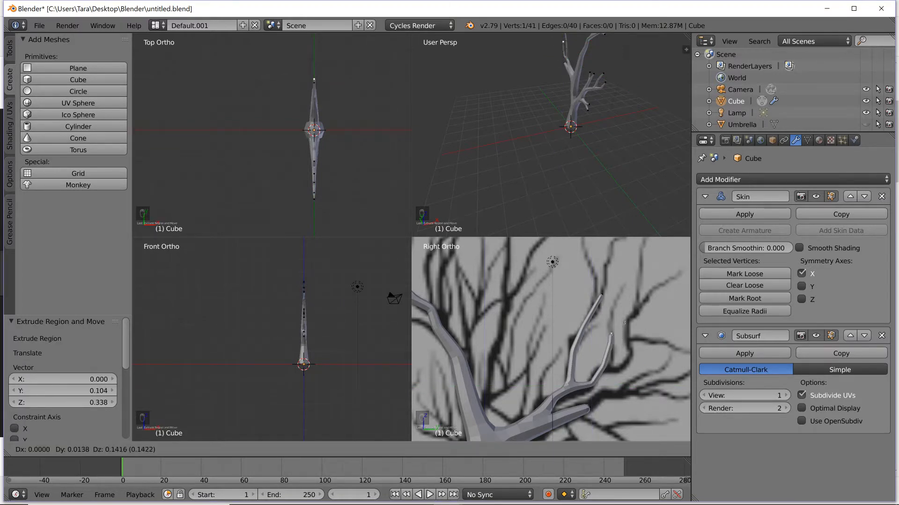
{"action": "left_click", "coordinate": [615, 310]}
{"action": "key", "text": "s"}
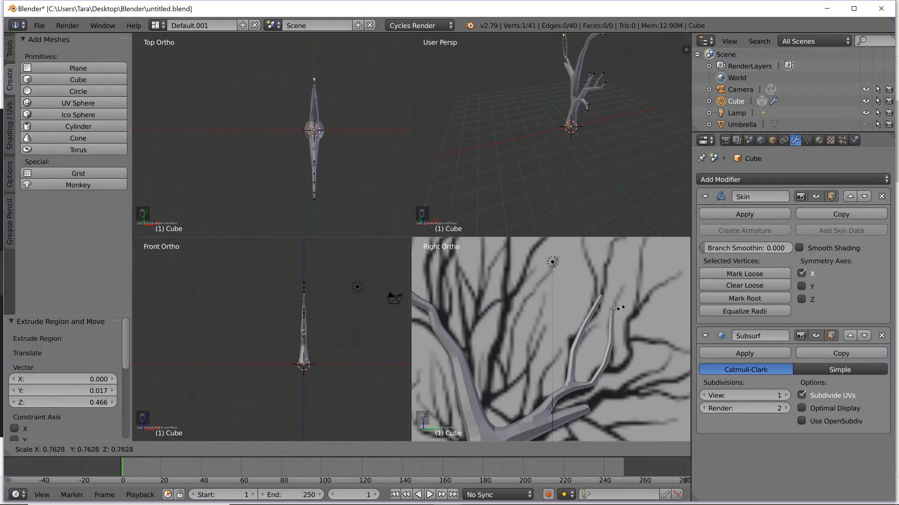
{"action": "left_click", "coordinate": [620, 308]}
Step: Extrude a two-segment twig towards +Y from the side twig's bend, scaling the tips' skin by about 0.842 and 0.816
{"action": "key", "text": "e"}
{"action": "left_click", "coordinate": [644, 371]}
{"action": "key", "text": "ctrl+a"}
{"action": "left_click", "coordinate": [648, 365]}
{"action": "key", "text": "e"}
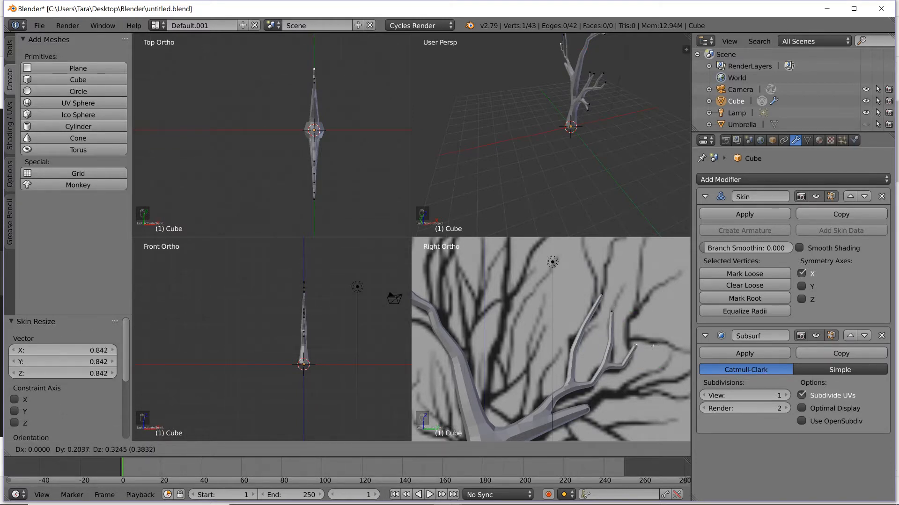
{"action": "left_click", "coordinate": [653, 347]}
{"action": "key", "text": "ctrl+a"}
{"action": "left_click", "coordinate": [651, 351]}
Step: Extrude the newest twig's tip upward along the reference and scale its skin by about 0.686
{"action": "key", "text": "e"}
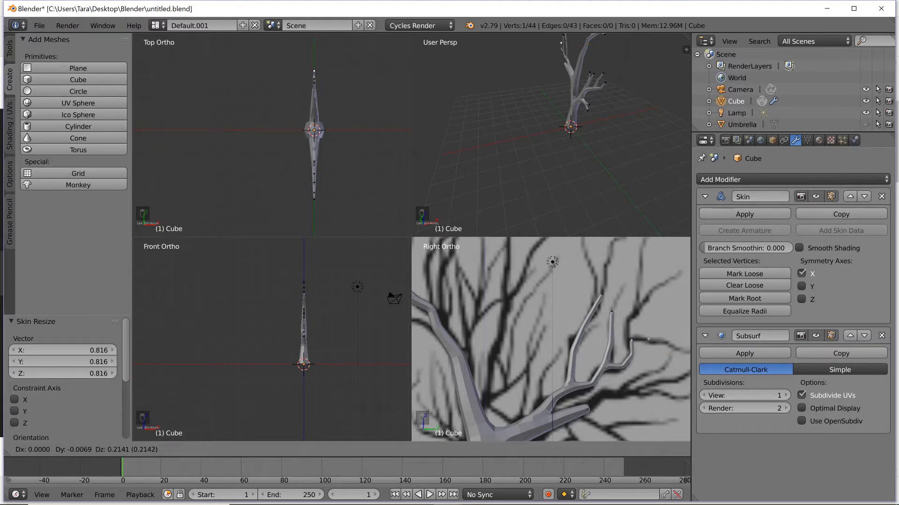
{"action": "left_click", "coordinate": [648, 339]}
{"action": "key", "text": "ctrl+a"}
{"action": "left_click", "coordinate": [651, 339]}
Step: From the newest twig's tip, extrude one twig about 0.235 in Y and -0.031 in Z, and another straight up
{"action": "key", "text": "e"}
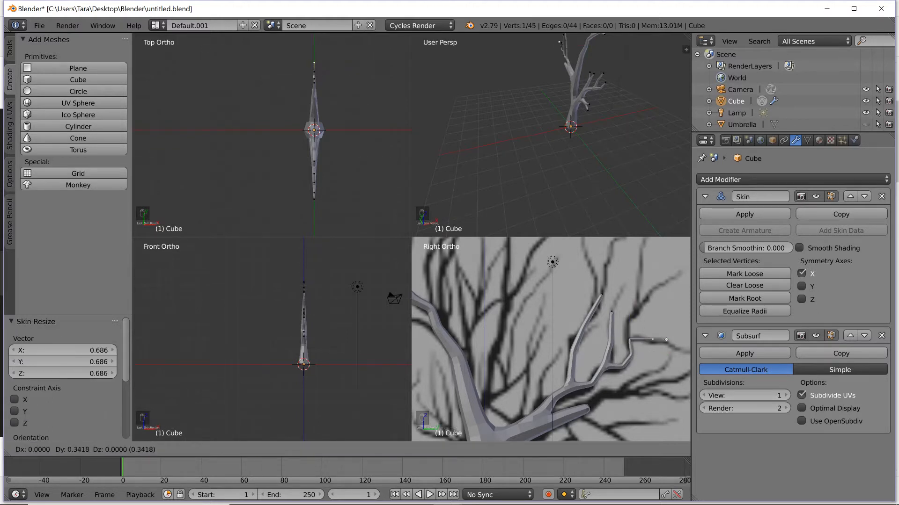
{"action": "left_click", "coordinate": [646, 341]}
{"action": "left_click", "coordinate": [632, 338]}
{"action": "key", "text": "e"}
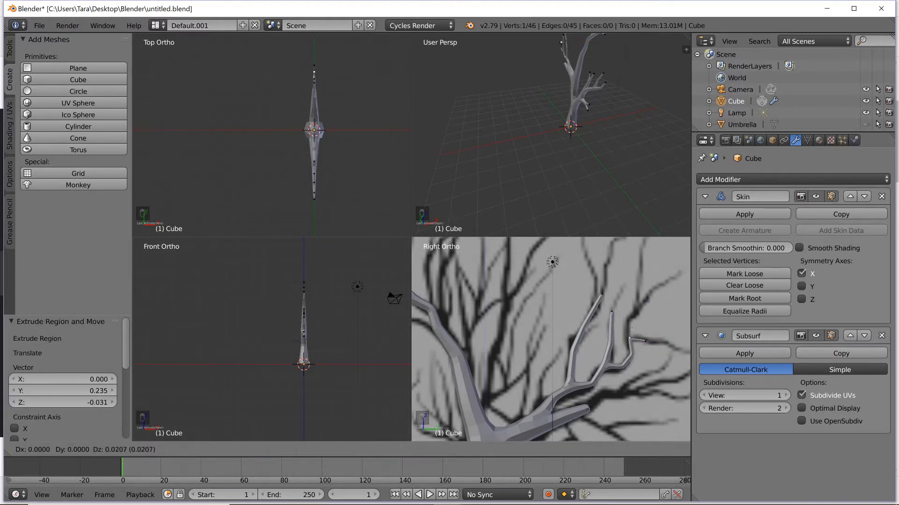
{"action": "left_click", "coordinate": [630, 321]}
Step: Extend the thick branch's main limb about 0.336 in Y and 0.269 up, resize its skin, and add a segment 0.360 in Y and -0.079 in Z
{"action": "scroll", "coordinate": [627, 326], "scroll_direction": "down", "scroll_amount": 1}
{"action": "middle_click_drag", "start_coordinate": [622, 327], "coordinate": [612, 301], "text": "shift"}
{"action": "right_click", "coordinate": [575, 371]}
{"action": "key", "text": "e"}
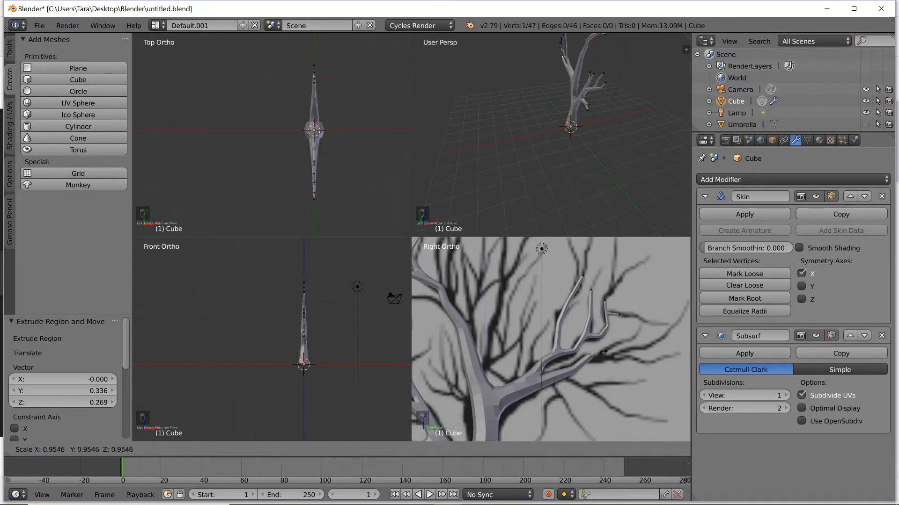
{"action": "left_click", "coordinate": [604, 352]}
{"action": "key", "text": "e"}
{"action": "left_click", "coordinate": [622, 358]}
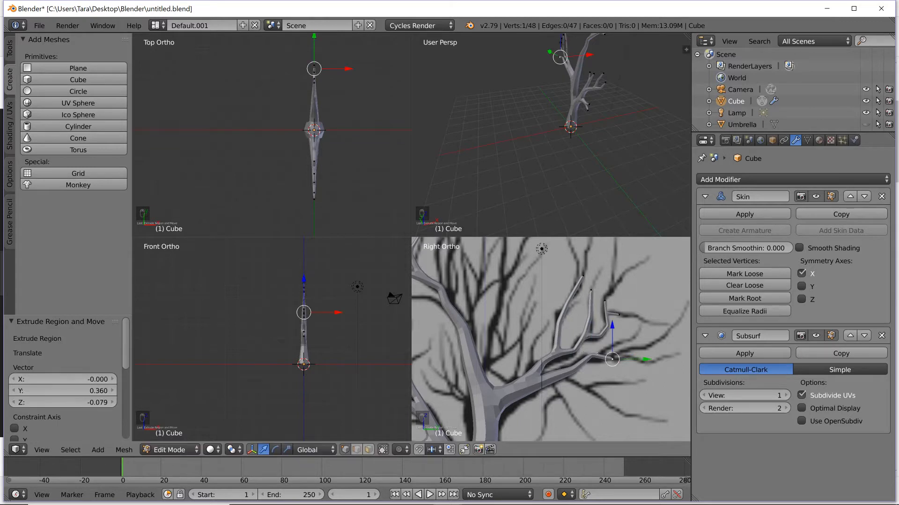
Step: Adjust the main limb's end vertex along Z and extrude another segment up towards +Y, resizing its tip's skin
{"action": "key", "text": "g"}
{"action": "key", "text": "z"}
{"action": "left_click", "coordinate": [607, 361]}
{"action": "key", "text": "e"}
{"action": "left_click", "coordinate": [625, 351]}
{"action": "key", "text": "ctrl+a"}
{"action": "left_click", "coordinate": [626, 351]}
Step: From the main limb's previous bend, extrude a twig about 0.348 in Y and 0.265 up
{"action": "right_click", "coordinate": [592, 358]}
{"action": "key", "text": "e"}
{"action": "left_click", "coordinate": [625, 340]}
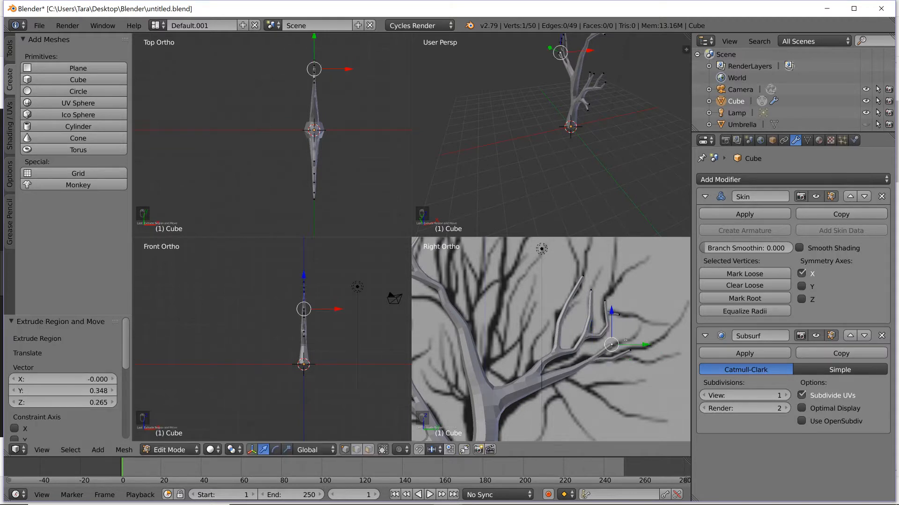
Step: Extrude a twig down towards +Y from the main limb's outer bend and scale its tip's skin by about 0.672
{"action": "right_click", "coordinate": [616, 359]}
{"action": "key", "text": "e"}
{"action": "left_click", "coordinate": [634, 370]}
{"action": "key", "text": "ctrl+a"}
{"action": "left_click", "coordinate": [634, 367]}
Step: From the trunk vertex above the fork, extrude a branch about 0.597 up and 0.381 in Y, and scale its tip's skin by about 0.603
{"action": "middle_click_drag", "start_coordinate": [502, 346], "coordinate": [564, 362], "text": "shift"}
{"action": "right_click", "coordinate": [545, 372]}
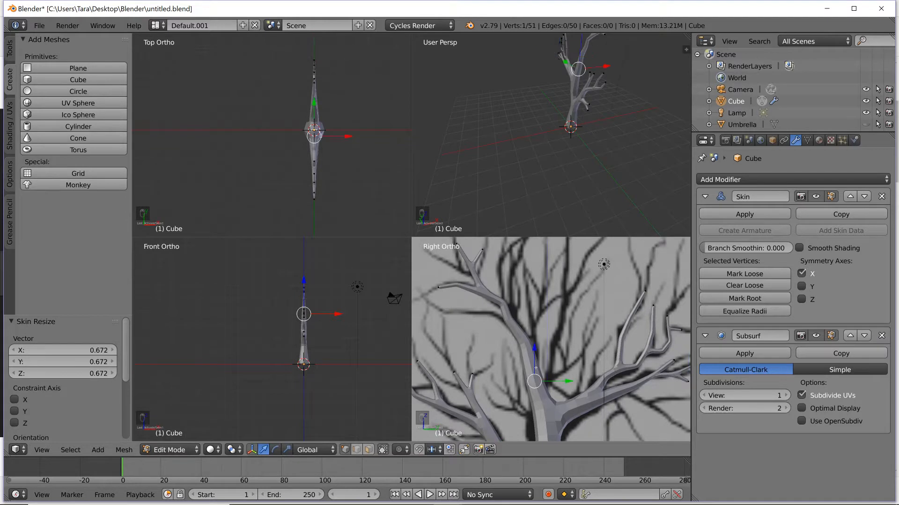
{"action": "key", "text": "e"}
{"action": "left_click", "coordinate": [572, 334]}
{"action": "key", "text": "ctrl+a"}
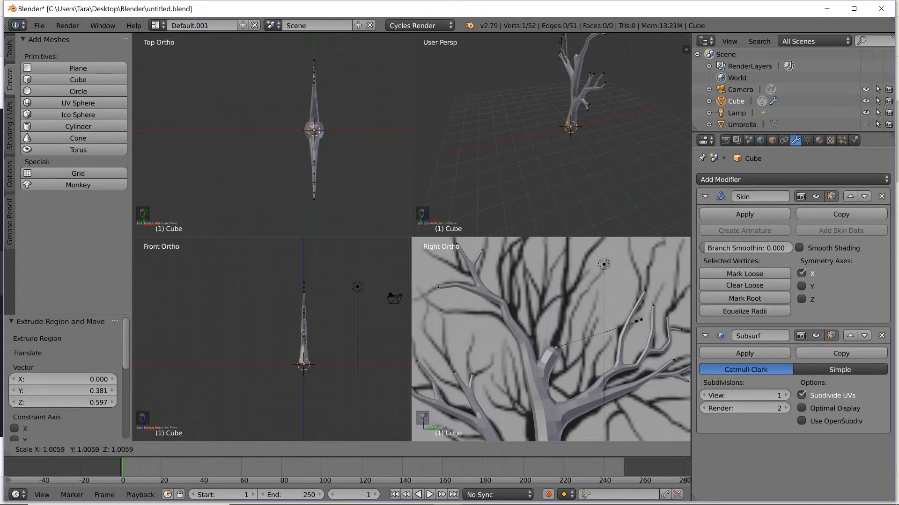
{"action": "left_click", "coordinate": [613, 333]}
Step: Extend the new trunk branch about 0.692 up and 0.058 in Y, and scale its tip's skin by about 0.707
{"action": "key", "text": "e"}
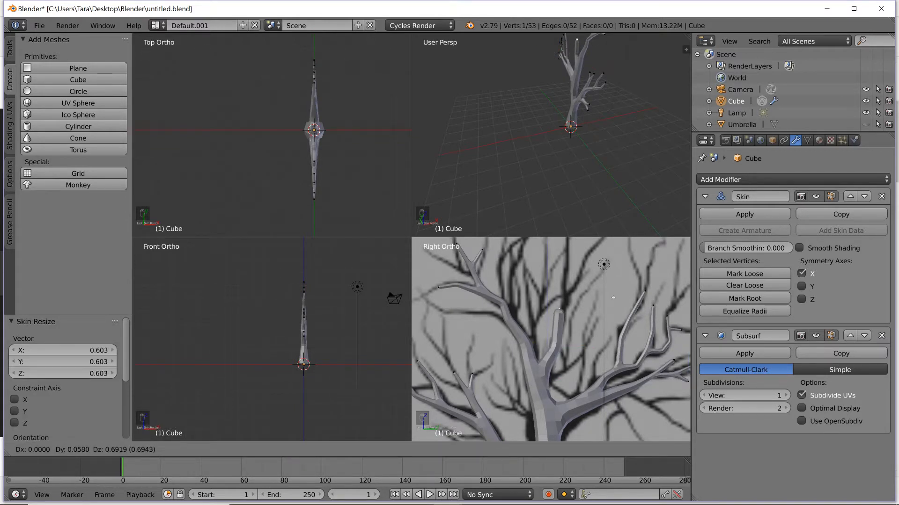
{"action": "left_click", "coordinate": [614, 298]}
{"action": "key", "text": "ctrl+a"}
{"action": "middle_click_drag", "start_coordinate": [618, 301], "coordinate": [600, 356], "text": "shift"}
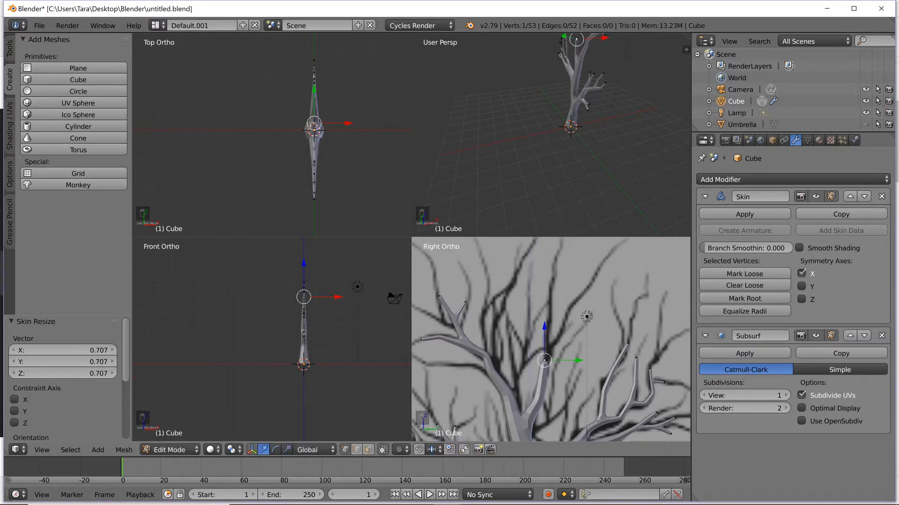
Step: Extend the trunk branch upward by another segment and scale its new tip's skin by about 0.702
{"action": "key", "text": "e"}
{"action": "left_click", "coordinate": [603, 303]}
{"action": "key", "text": "ctrl+a"}
{"action": "left_click", "coordinate": [560, 342]}
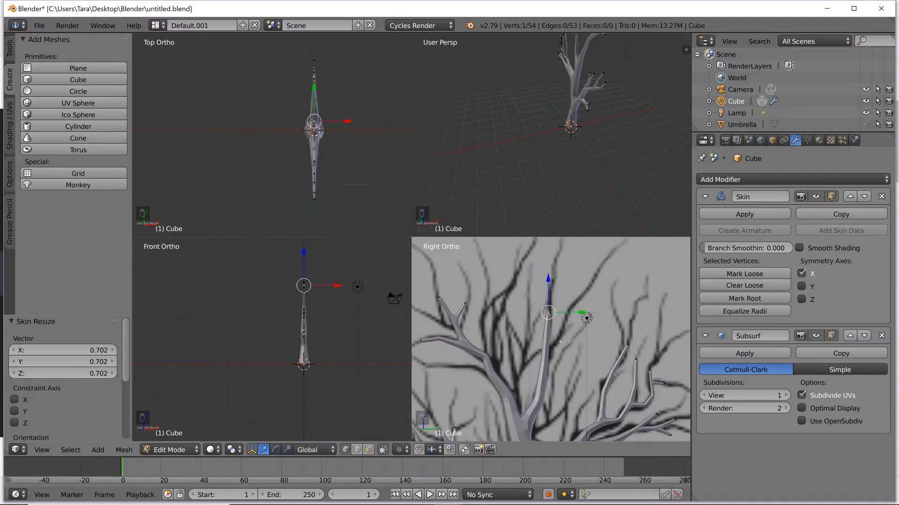
Step: From the trunk branch's previous vertex, extrude a side twig up towards +Y and scale its tip's skin by about 0.446
{"action": "key", "text": "e"}
{"action": "left_click", "coordinate": [580, 298]}
{"action": "key", "text": "ctrl+a"}
{"action": "left_click", "coordinate": [602, 321]}
Step: Extend the trunk branch's tip about 0.667 up and -0.041 in Y, and scale its skin by about 0.736
{"action": "key", "text": "e"}
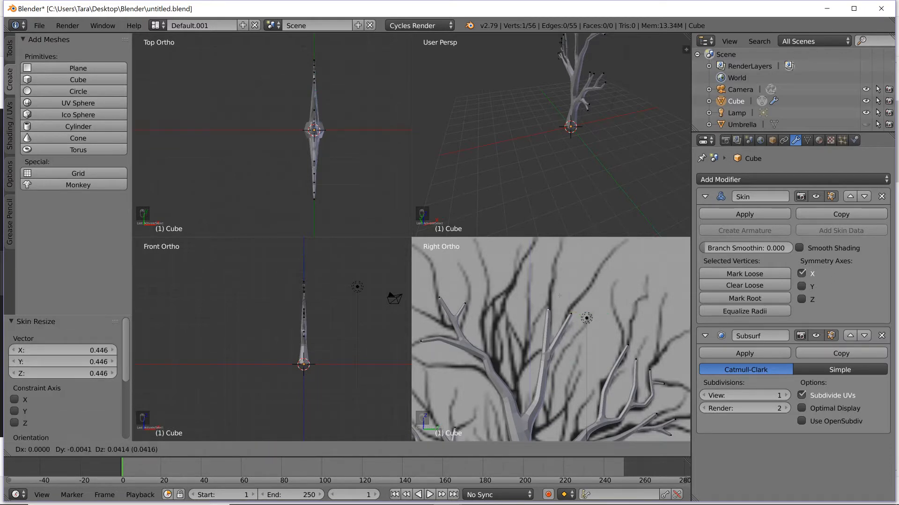
{"action": "left_click", "coordinate": [614, 286]}
{"action": "key", "text": "ctrl+a"}
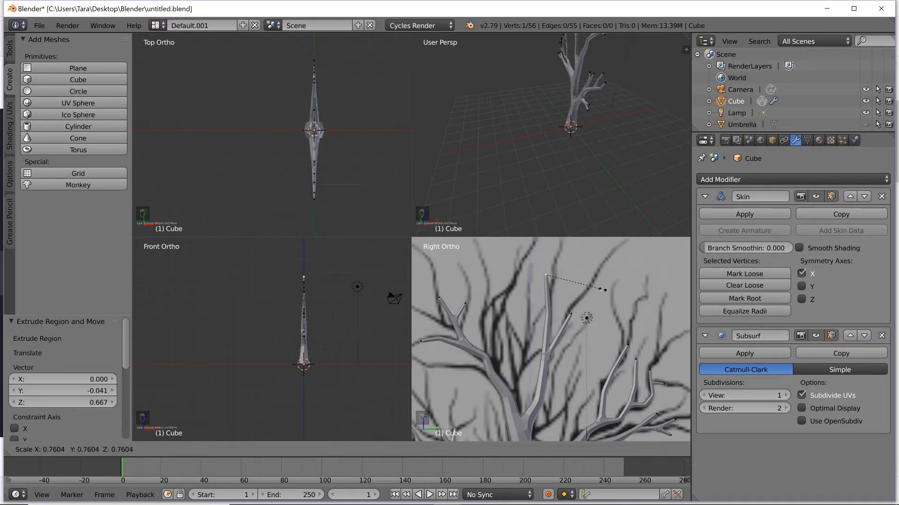
{"action": "left_click", "coordinate": [599, 289]}
Step: Extrude a short twig from the outward offshoot of the upper -Y limb and scale its tip's skin by about 0.698
{"action": "scroll", "coordinate": [595, 293], "scroll_direction": "down", "scroll_amount": 4}
{"action": "middle_click_drag", "start_coordinate": [495, 377], "coordinate": [548, 323], "text": "shift"}
{"action": "scroll", "coordinate": [549, 323], "scroll_direction": "up", "scroll_amount": 6}
{"action": "scroll", "coordinate": [549, 322], "scroll_direction": "down", "scroll_amount": 5}
{"action": "scroll", "coordinate": [534, 343], "scroll_direction": "up", "scroll_amount": 5}
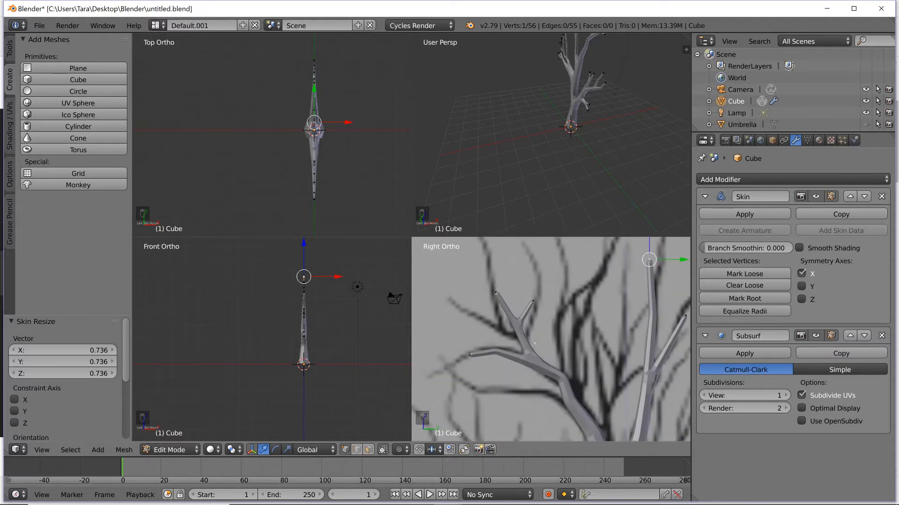
{"action": "key", "text": "e"}
{"action": "left_click", "coordinate": [608, 312]}
{"action": "key", "text": "ctrl+a"}
{"action": "left_click", "coordinate": [612, 310]}
Step: From the vertex below the trunk branch's tip, extrude a twig up towards -Y and scale its tip's skin by about 0.566
{"action": "middle_click_drag", "start_coordinate": [625, 259], "coordinate": [556, 305], "text": "shift"}
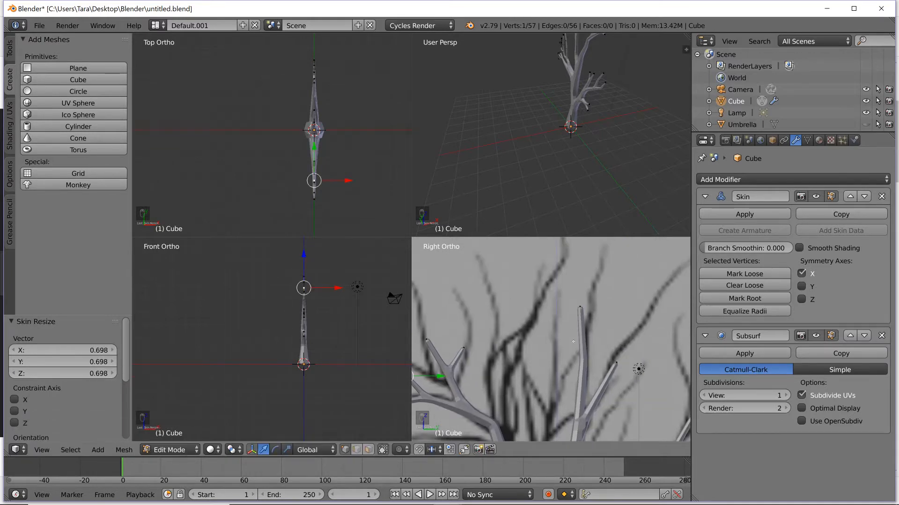
{"action": "key", "text": "e"}
{"action": "left_click", "coordinate": [549, 324]}
{"action": "key", "text": "ctrl+a"}
{"action": "left_click", "coordinate": [604, 319]}
Step: Extrude an upright twig from the tip of the trunk branch's +Y side twig and shrink the new tip's skin
{"action": "middle_click_drag", "start_coordinate": [604, 318], "coordinate": [559, 306], "text": "shift"}
{"action": "right_click", "coordinate": [572, 350]}
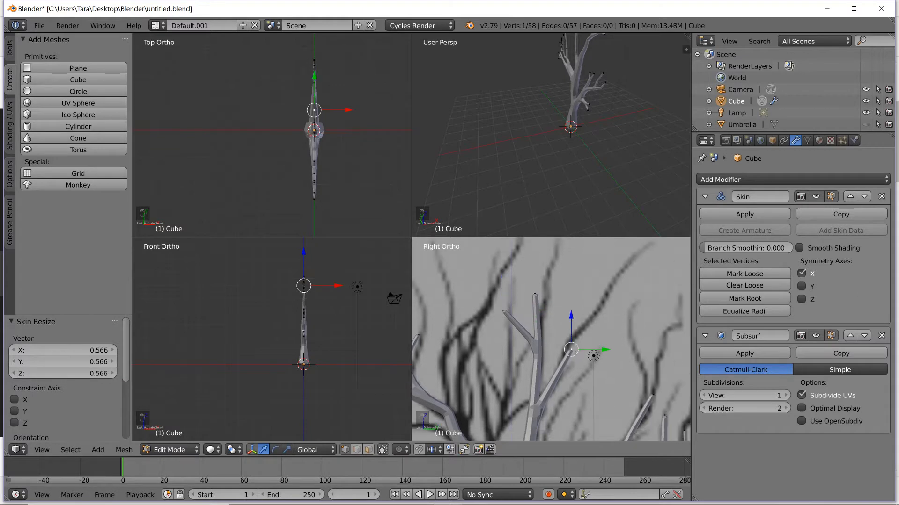
{"action": "key", "text": "e"}
{"action": "left_click", "coordinate": [583, 305]}
{"action": "key", "text": "ctrl+a"}
{"action": "left_click", "coordinate": [589, 343]}
Step: From the same fork, extrude a second twig about 0.351 in Y and 0.158 up, and scale its tip's skin by about 0.338
{"action": "right_click", "coordinate": [581, 349]}
{"action": "key", "text": "e"}
{"action": "left_click", "coordinate": [610, 340]}
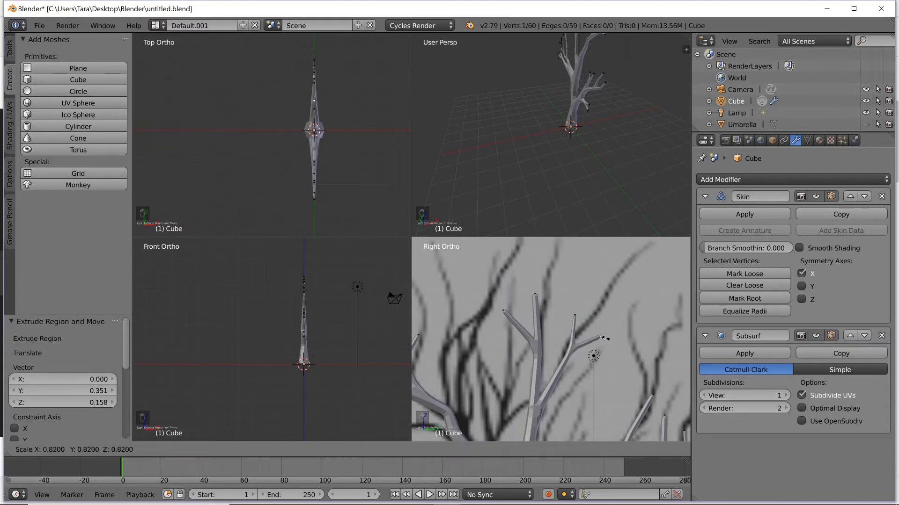
{"action": "key", "text": "ctrl+a"}
{"action": "left_click", "coordinate": [606, 338]}
Step: Extrude an upright twig from the tip of the tallest offshoot on the +Y limb and scale its skin by about 0.701
{"action": "middle_click_drag", "start_coordinate": [657, 398], "coordinate": [559, 345], "text": "shift"}
{"action": "right_click", "coordinate": [559, 345]}
{"action": "key", "text": "e"}
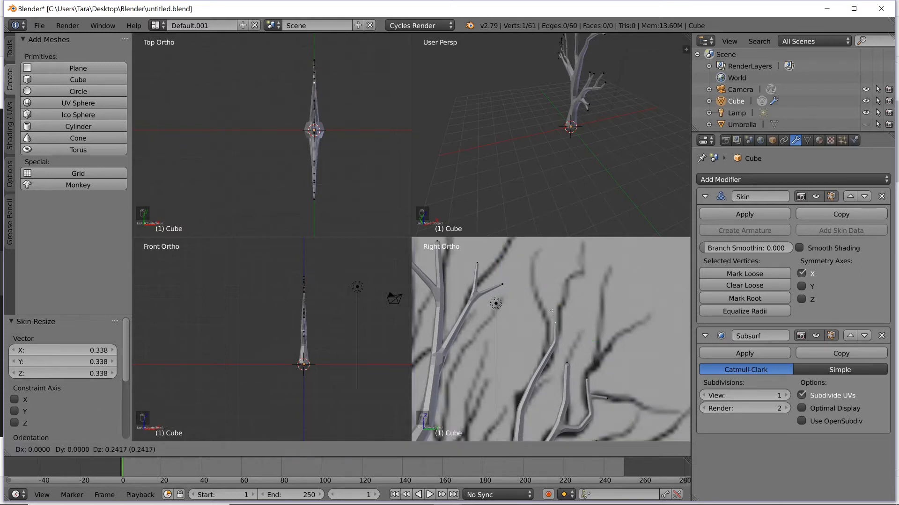
{"action": "left_click", "coordinate": [557, 306]}
{"action": "key", "text": "ctrl+a"}
{"action": "left_click", "coordinate": [587, 318]}
Step: From the same offshoot's fork, extrude a diagonal twig up towards +Y and scale its tip's skin by about 0.461
{"action": "right_click", "coordinate": [560, 339]}
{"action": "key", "text": "e"}
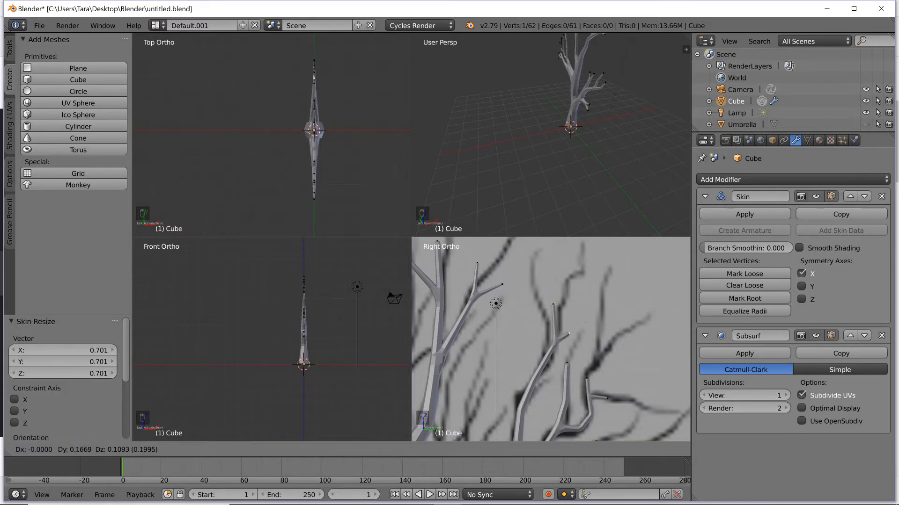
{"action": "left_click", "coordinate": [583, 323]}
{"action": "key", "text": "ctrl+a"}
{"action": "left_click", "coordinate": [524, 389]}
Step: From the offshoot's lower vertex, extrude a twig about 0.521 up and -0.069 in Y, and shrink its tip's skin
{"action": "right_click", "coordinate": [524, 389]}
{"action": "key", "text": "e"}
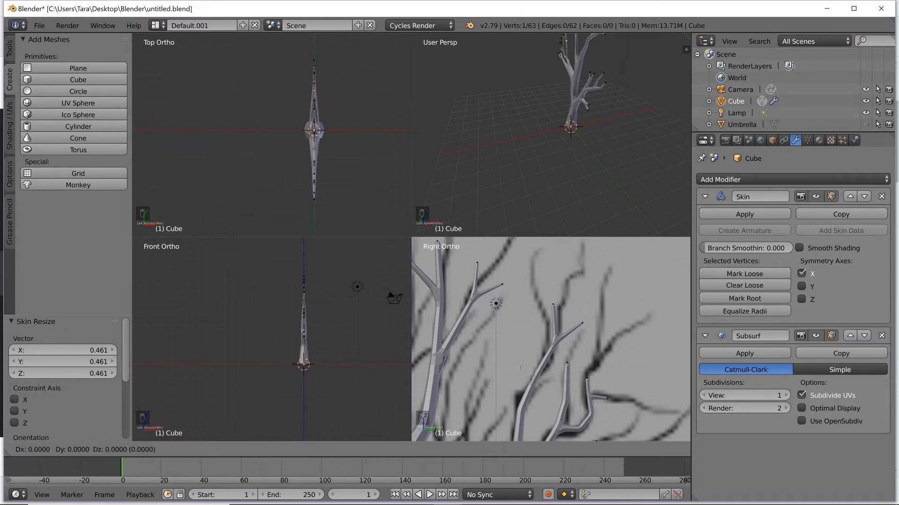
{"action": "left_click", "coordinate": [516, 336]}
{"action": "key", "text": "ctrl+a"}
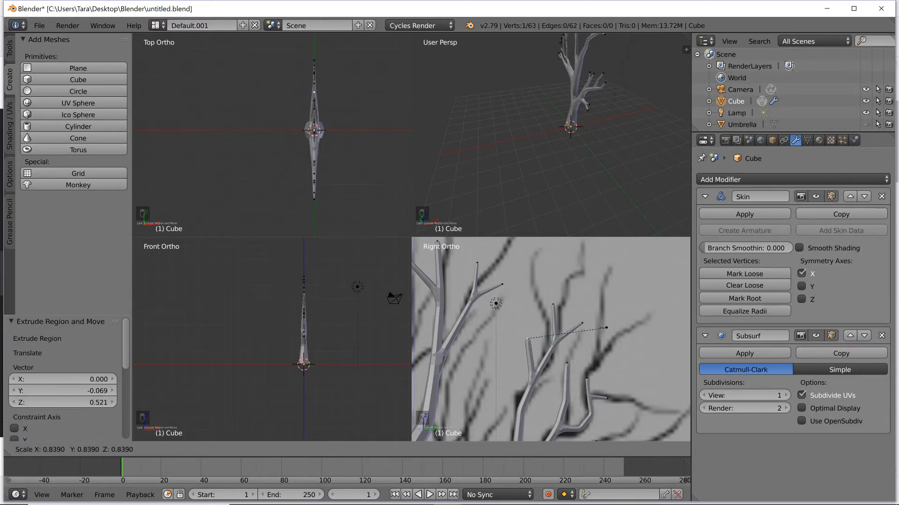
{"action": "left_click", "coordinate": [565, 375]}
Step: Shift the neighbouring twig's tip about -0.066 in Y and -0.040 in Z, and extrude a twig beside it with skin scaled by 0.800
{"action": "right_click_drag", "start_coordinate": [566, 366], "coordinate": [560, 369]}
{"action": "key", "text": "e"}
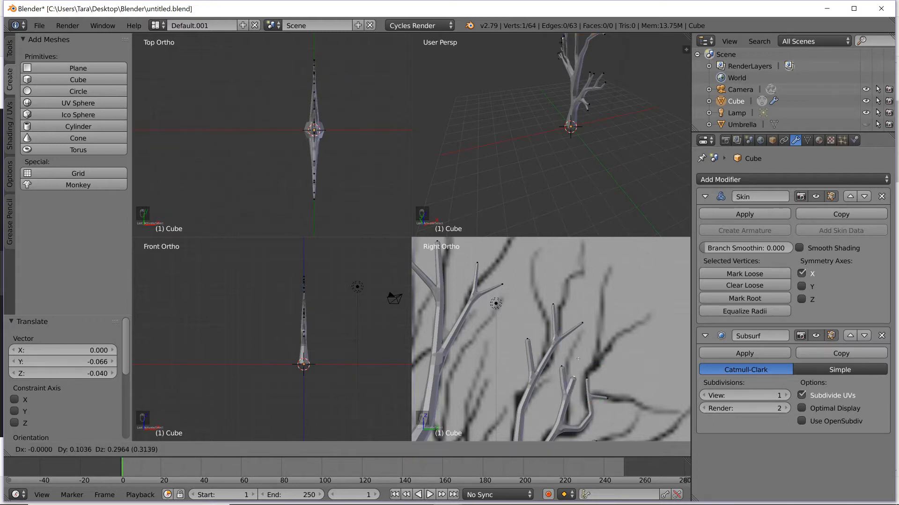
{"action": "left_click", "coordinate": [580, 356]}
{"action": "key", "text": "ctrl+a"}
{"action": "left_click", "coordinate": [618, 350]}
Step: Switch from the quad view to a single perspective view and inspect the whole tree from several angles
{"action": "scroll", "coordinate": [595, 355], "scroll_direction": "down", "scroll_amount": 8}
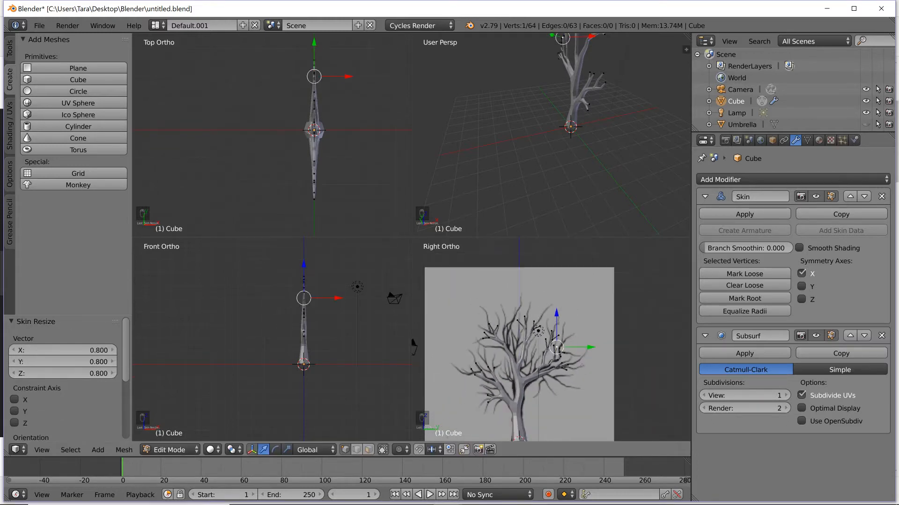
{"action": "key", "text": "ctrl+alt+q"}
{"action": "middle_click_drag", "start_coordinate": [526, 253], "coordinate": [566, 239]}
{"action": "middle_click_drag", "start_coordinate": [415, 207], "coordinate": [514, 304], "text": "shift"}
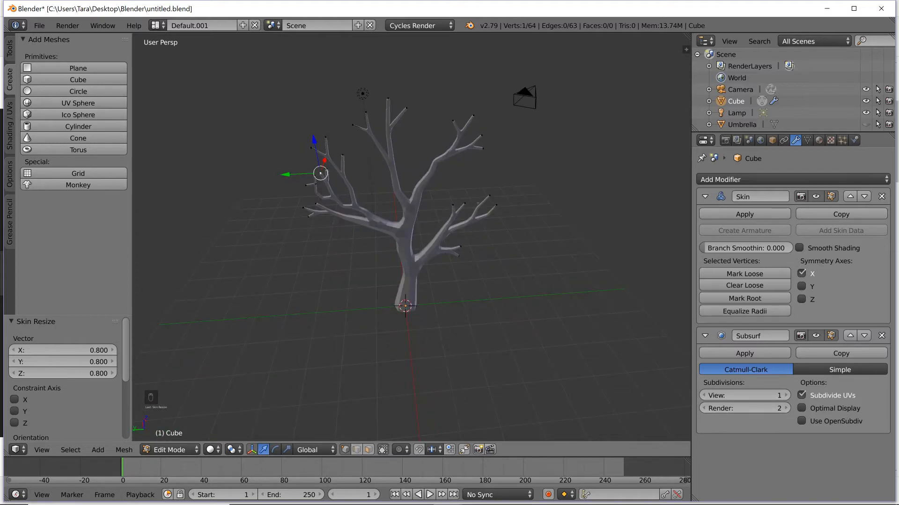
{"action": "scroll", "coordinate": [521, 241], "scroll_direction": "up", "scroll_amount": 3}
{"action": "scroll", "coordinate": [522, 240], "scroll_direction": "down", "scroll_amount": 2}
{"action": "mouse_move", "coordinate": [412, 281]}
{"action": "middle_mouse_down"}
{"action": "mouse_move", "coordinate": [507, 227]}
{"action": "mouse_move", "coordinate": [517, 290]}
{"action": "mouse_move", "coordinate": [566, 267]}
{"action": "middle_mouse_up"}
{"action": "scroll", "coordinate": [566, 266], "scroll_direction": "up", "scroll_amount": 2}
Step: Select the vertices of the lowest -Y branch in wireframe and rotate them about -44.1° around the global Z axis
{"action": "key", "text": "z"}
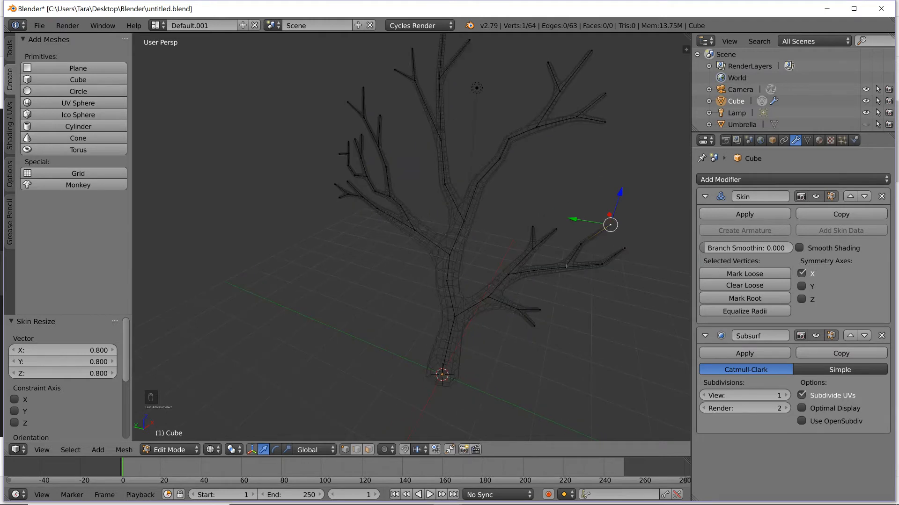
{"action": "key", "text": "a"}
{"action": "left_click_drag", "start_coordinate": [492, 329], "coordinate": [645, 193]}
{"action": "key", "text": "z"}
{"action": "middle_click_drag", "start_coordinate": [644, 192], "coordinate": [621, 267]}
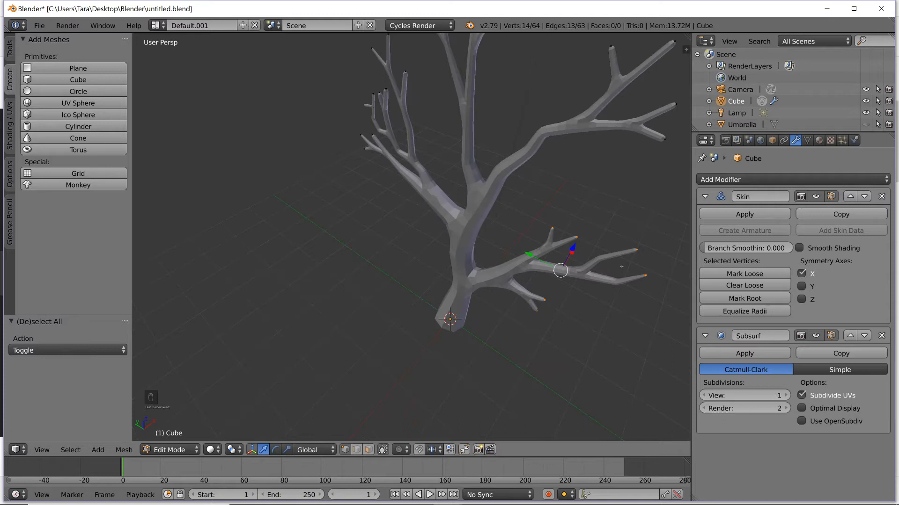
{"action": "key", "text": "r"}
{"action": "key", "text": "z"}
{"action": "left_click", "coordinate": [590, 294]}
Step: Move the rotated -Y branch about -0.855 along X, and shift it a further -0.102 along X
{"action": "key", "text": "g"}
{"action": "key", "text": "x"}
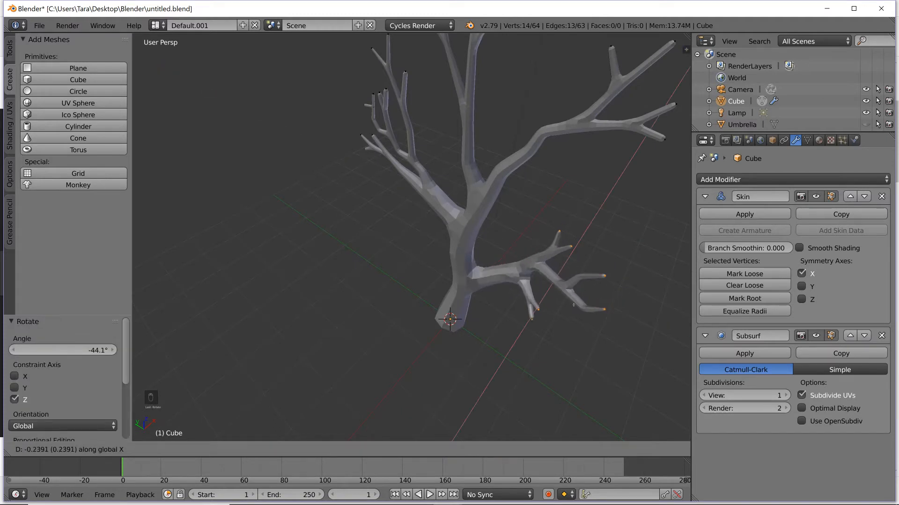
{"action": "left_click", "coordinate": [547, 329]}
{"action": "middle_click_drag", "start_coordinate": [501, 338], "coordinate": [635, 317]}
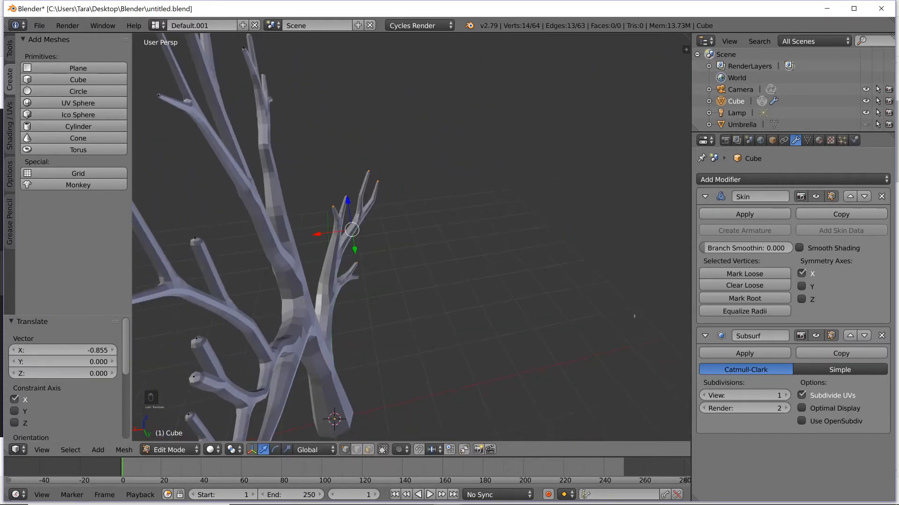
{"action": "key", "text": "g"}
{"action": "key", "text": "x"}
{"action": "left_click", "coordinate": [639, 317]}
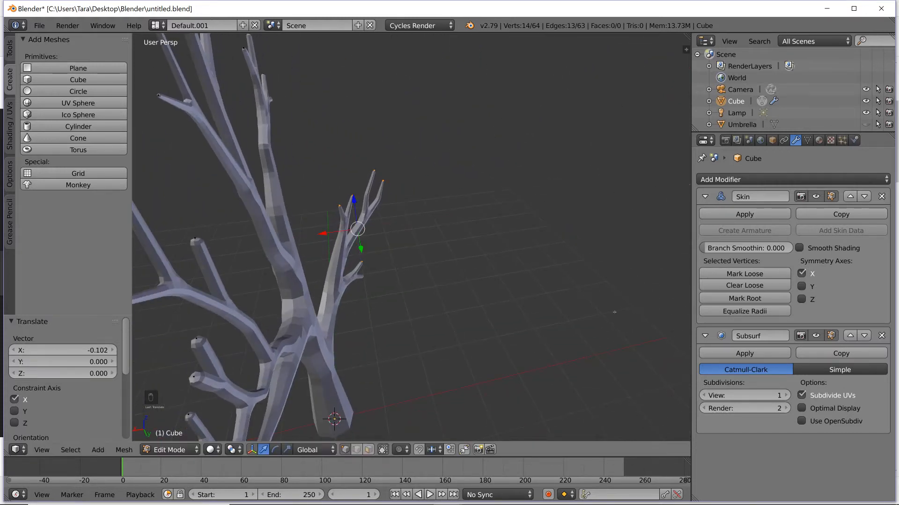
Step: Select all vertices of the large +Y limb's offshoots in wireframe and rotate them around the global Z axis
{"action": "scroll", "coordinate": [640, 317], "scroll_direction": "down", "scroll_amount": 4}
{"action": "mouse_move", "coordinate": [545, 309]}
{"action": "middle_mouse_down"}
{"action": "mouse_move", "coordinate": [469, 306]}
{"action": "mouse_move", "coordinate": [397, 264]}
{"action": "middle_mouse_up"}
{"action": "scroll", "coordinate": [437, 290], "scroll_direction": "up", "scroll_amount": 1}
{"action": "key", "text": "z"}
{"action": "key", "text": "a"}
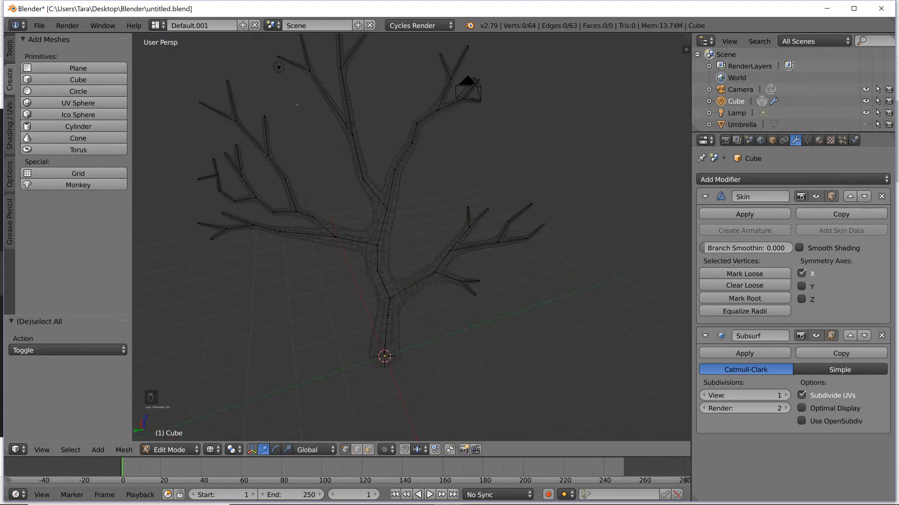
{"action": "mouse_move", "coordinate": [229, 75]}
{"action": "left_mouse_down", "text": "ctrl"}
{"action": "mouse_move", "coordinate": [174, 192]}
{"action": "mouse_move", "coordinate": [285, 300]}
{"action": "mouse_move", "coordinate": [344, 244]}
{"action": "mouse_move", "coordinate": [353, 257]}
{"action": "left_mouse_up", "text": "ctrl"}
{"action": "key", "text": "z"}
{"action": "middle_click_drag", "start_coordinate": [354, 258], "coordinate": [405, 276]}
{"action": "scroll", "coordinate": [405, 274], "scroll_direction": "down", "scroll_amount": 2}
{"action": "key", "text": "r"}
{"action": "key", "text": "z"}
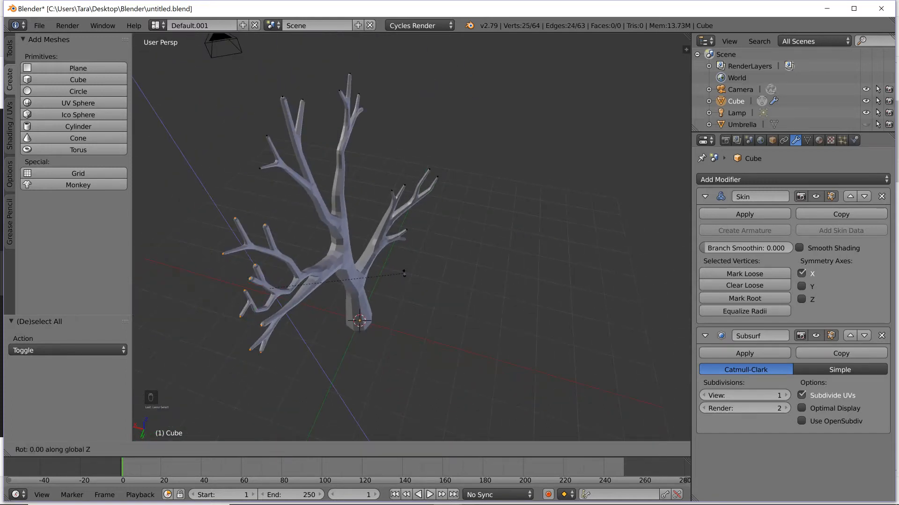
{"action": "left_click", "coordinate": [378, 319]}
Step: Move the rotated +Y limb along the X axis to bend it out of the tree's plane
{"action": "key", "text": "g"}
{"action": "key", "text": "x"}
{"action": "left_click", "coordinate": [346, 309]}
Step: Select the lowest offshoot of the +Y limb and rotate it about -19° around the global Z axis
{"action": "middle_click_drag", "start_coordinate": [347, 309], "coordinate": [526, 264]}
{"action": "key", "text": "a"}
{"action": "mouse_move", "coordinate": [544, 239]}
{"action": "left_mouse_down", "text": "ctrl"}
{"action": "mouse_move", "coordinate": [517, 350]}
{"action": "mouse_move", "coordinate": [620, 267]}
{"action": "left_mouse_up", "text": "ctrl"}
{"action": "middle_click_drag", "start_coordinate": [641, 276], "coordinate": [582, 298]}
{"action": "key", "text": "r"}
{"action": "right_click", "coordinate": [544, 314]}
{"action": "key", "text": "r"}
{"action": "key", "text": "z"}
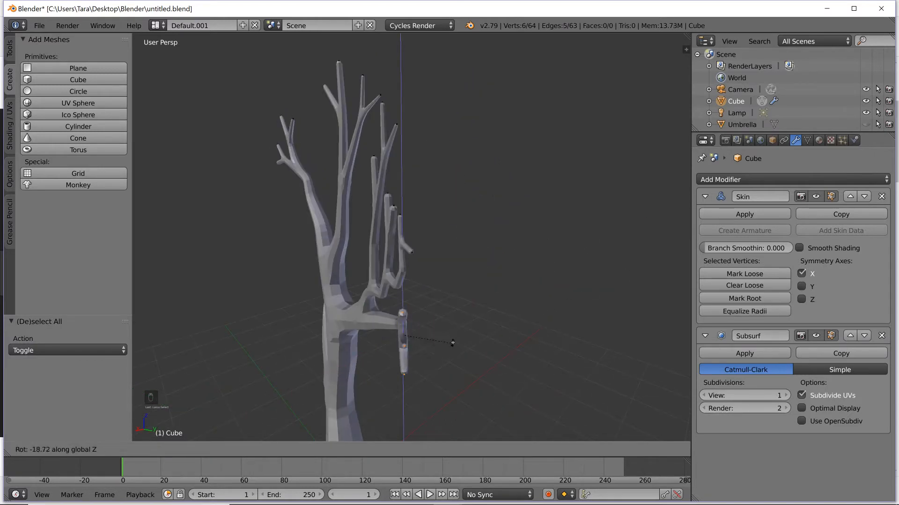
{"action": "left_click", "coordinate": [451, 344]}
Step: Move the +Y limb's lowest offshoot about 0.259 along X
{"action": "key", "text": "g"}
{"action": "key", "text": "x"}
{"action": "left_click", "coordinate": [426, 350]}
Step: Select the uppermost offshoot of the +Y limb in wireframe and rotate it around the global Z axis
{"action": "mouse_move", "coordinate": [426, 349]}
{"action": "middle_mouse_down"}
{"action": "mouse_move", "coordinate": [409, 363]}
{"action": "mouse_move", "coordinate": [267, 236]}
{"action": "middle_mouse_up"}
{"action": "key", "text": "z"}
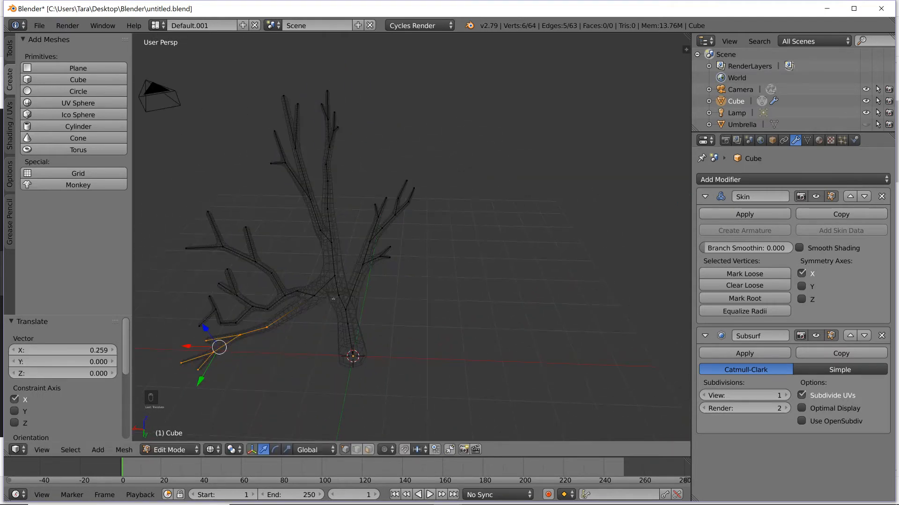
{"action": "key", "text": "a"}
{"action": "mouse_move", "coordinate": [240, 201]}
{"action": "left_mouse_down", "text": "ctrl"}
{"action": "mouse_move", "coordinate": [161, 225]}
{"action": "mouse_move", "coordinate": [161, 242]}
{"action": "left_mouse_up", "text": "ctrl"}
{"action": "key", "text": "z"}
{"action": "key", "text": "r"}
{"action": "key", "text": "z"}
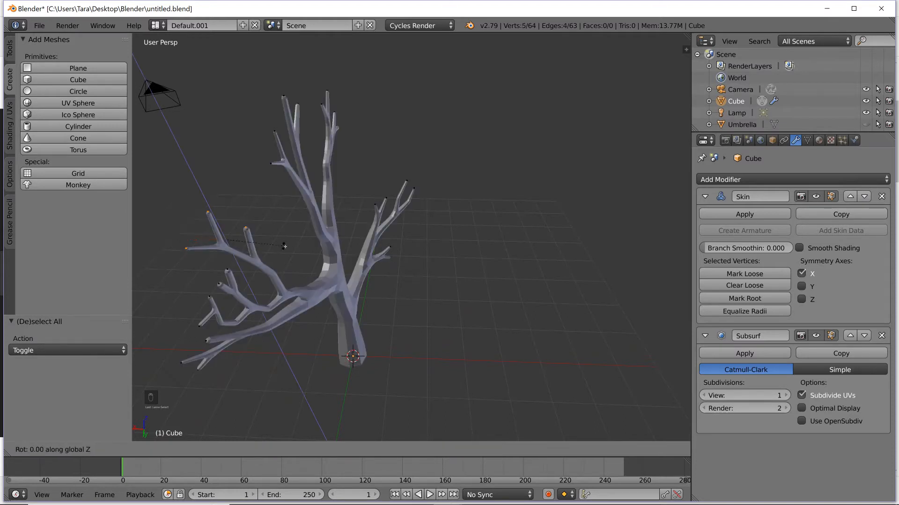
{"action": "left_click", "coordinate": [257, 226]}
Step: Move the +Y limb's uppermost offshoot about -0.192 along X
{"action": "key", "text": "g"}
{"action": "key", "text": "x"}
{"action": "left_click", "coordinate": [271, 242]}
Step: Rotate the uppermost offshoot a further 10° around the global Z axis and nudge it slightly along X
{"action": "middle_click_drag", "start_coordinate": [272, 242], "coordinate": [392, 281]}
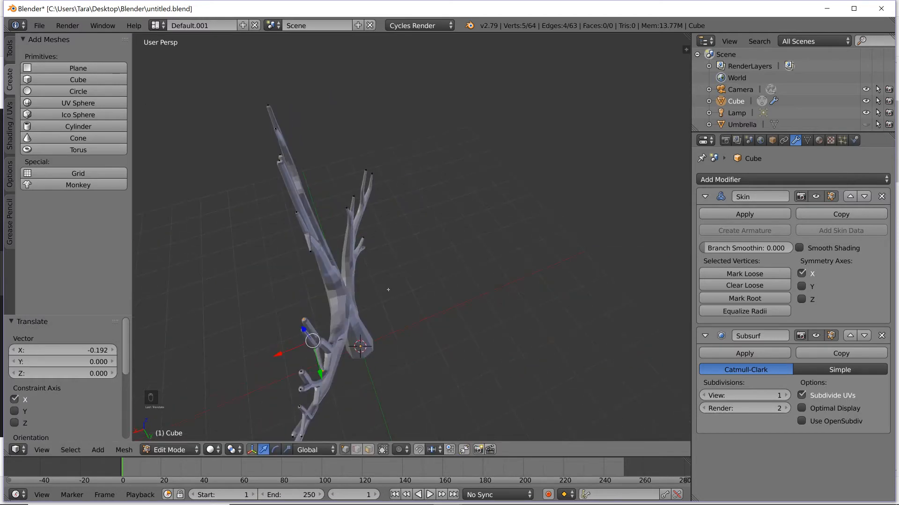
{"action": "key", "text": "r"}
{"action": "key", "text": "z"}
{"action": "left_click", "coordinate": [398, 256]}
{"action": "key", "text": "g"}
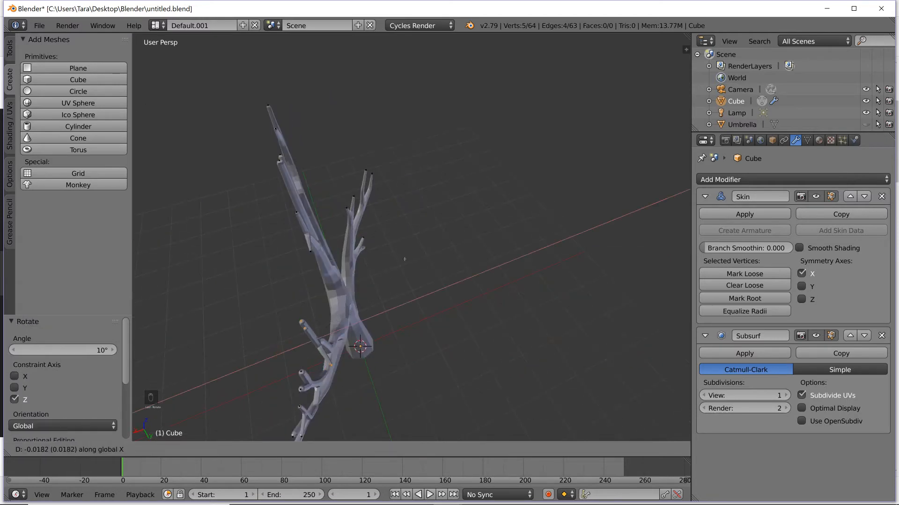
{"action": "left_click", "coordinate": [409, 256]}
Step: Select the outer vertices of the upper -Y limb in wireframe and rotate them around the global Z axis
{"action": "middle_click_drag", "start_coordinate": [409, 257], "coordinate": [448, 231]}
{"action": "scroll", "coordinate": [369, 207], "scroll_direction": "up", "scroll_amount": 1}
{"action": "scroll", "coordinate": [447, 230], "scroll_direction": "down", "scroll_amount": 2}
{"action": "key", "text": "z"}
{"action": "key", "text": "a"}
{"action": "left_click_drag", "start_coordinate": [583, 225], "coordinate": [583, 225]}
{"action": "left_click_drag", "start_coordinate": [521, 307], "coordinate": [585, 323], "text": "ctrl"}
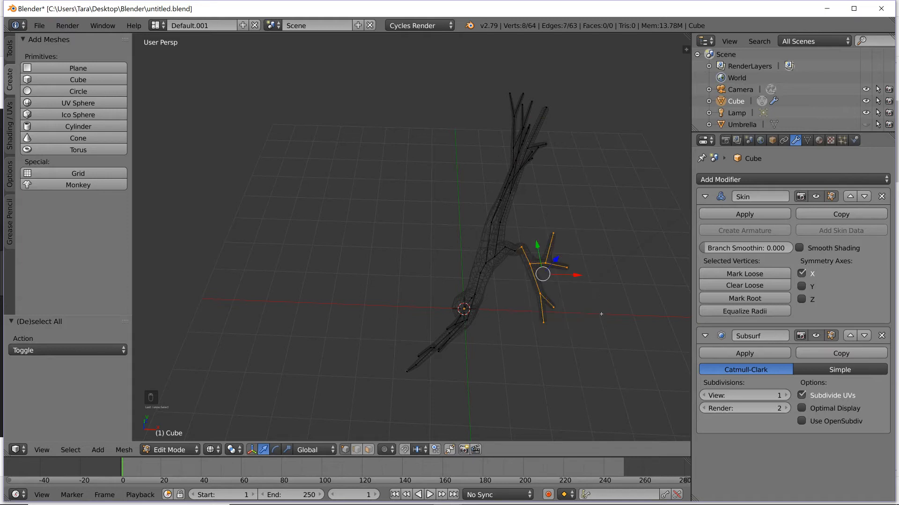
{"action": "key", "text": "z"}
{"action": "key", "text": "r"}
{"action": "key", "text": "z"}
{"action": "left_click", "coordinate": [623, 293]}
Step: Move the upper -Y limb's selected vertices about 0.318 along X
{"action": "key", "text": "g"}
{"action": "key", "text": "x"}
{"action": "left_click", "coordinate": [650, 295]}
Step: Reposition the forked twig on the -Y... trunk branch's +Y side and move its two tips about -0.100 along X
{"action": "middle_click_drag", "start_coordinate": [651, 296], "coordinate": [591, 284]}
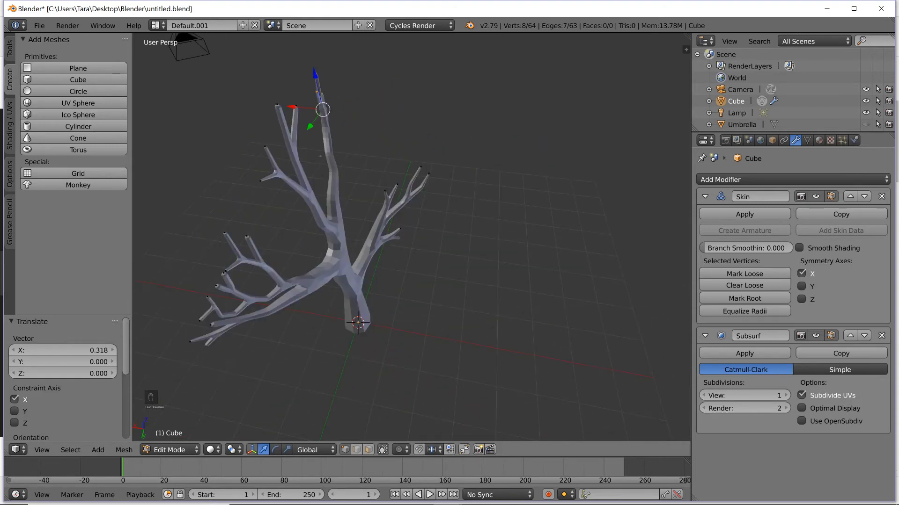
{"action": "key", "text": "a"}
{"action": "key", "text": "g"}
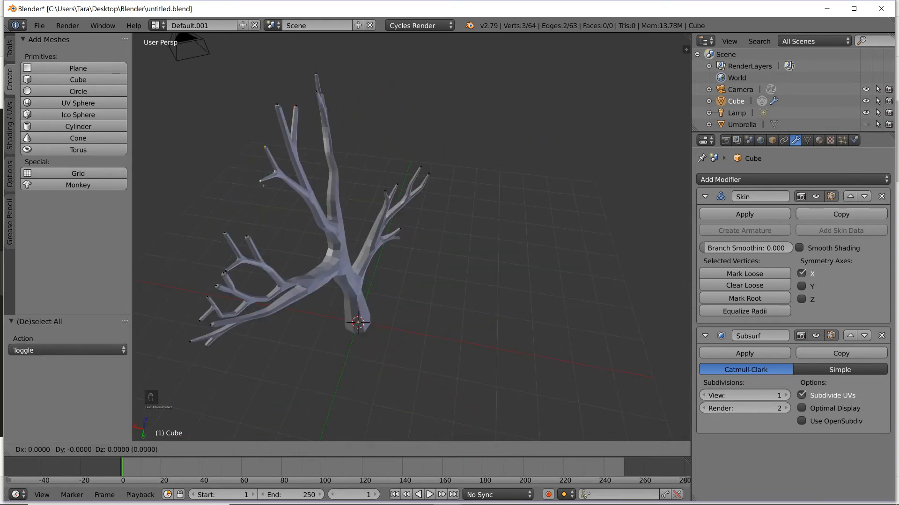
{"action": "left_click", "coordinate": [279, 184]}
{"action": "key", "text": "g"}
{"action": "key", "text": "x"}
{"action": "left_click", "coordinate": [283, 183]}
Step: Examine the skin mesh around the joint where the forked twig leaves the central trunk branch
{"action": "middle_click_drag", "start_coordinate": [428, 209], "coordinate": [352, 188]}
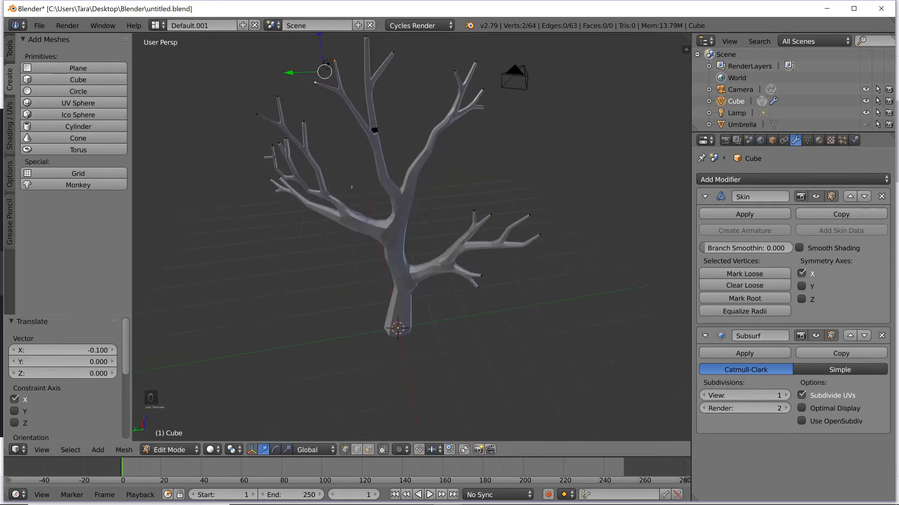
{"action": "scroll", "coordinate": [352, 187], "scroll_direction": "up", "scroll_amount": 3}
{"action": "middle_click_drag", "start_coordinate": [362, 133], "coordinate": [395, 285], "text": "shift"}
{"action": "scroll", "coordinate": [395, 285], "scroll_direction": "up", "scroll_amount": 3}
{"action": "middle_click_drag", "start_coordinate": [572, 269], "coordinate": [600, 311]}
{"action": "scroll", "coordinate": [589, 302], "scroll_direction": "down", "scroll_amount": 3}
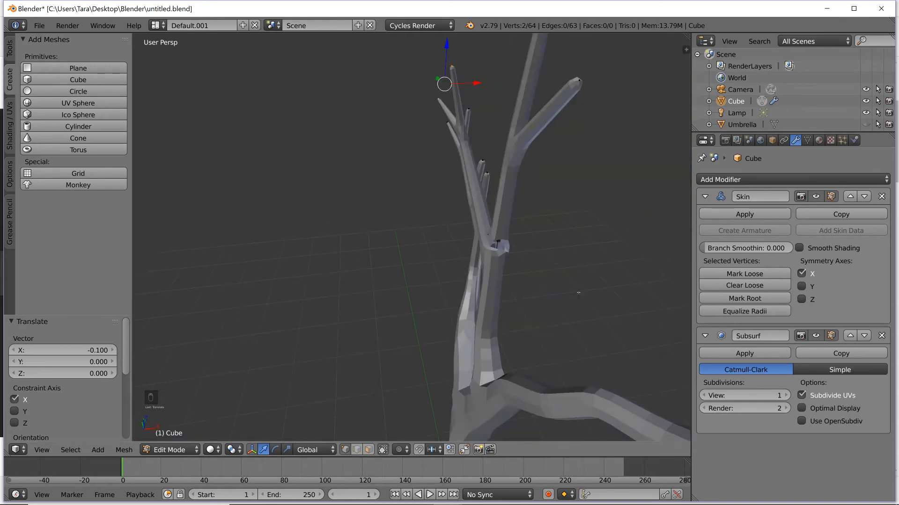
{"action": "scroll", "coordinate": [579, 293], "scroll_direction": "down", "scroll_amount": 3}
{"action": "middle_click_drag", "start_coordinate": [449, 342], "coordinate": [524, 312]}
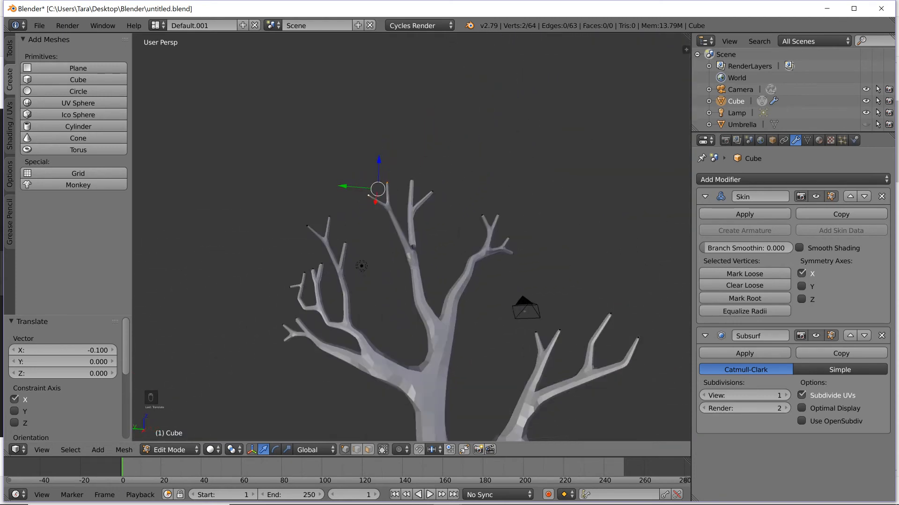
{"action": "scroll", "coordinate": [524, 311], "scroll_direction": "down", "scroll_amount": 5}
{"action": "middle_click_drag", "start_coordinate": [510, 216], "coordinate": [467, 259]}
{"action": "scroll", "coordinate": [467, 259], "scroll_direction": "up", "scroll_amount": 10}
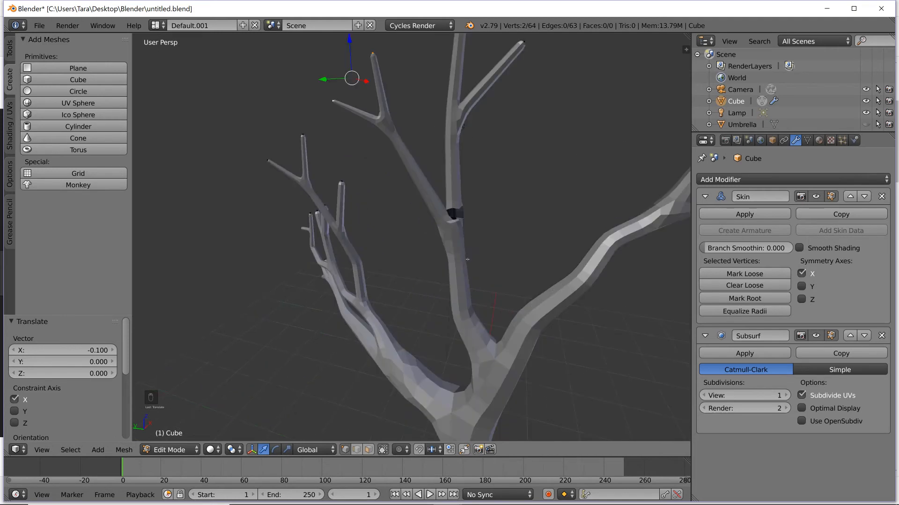
Step: Select the three vertices of the central trunk branch's tall top fork and move them about -0.140 along Y
{"action": "scroll", "coordinate": [468, 259], "scroll_direction": "down", "scroll_amount": 5}
{"action": "key", "text": "a"}
{"action": "key", "text": "z"}
{"action": "key", "text": "a"}
{"action": "right_click", "coordinate": [394, 73]}
{"action": "key", "text": "z"}
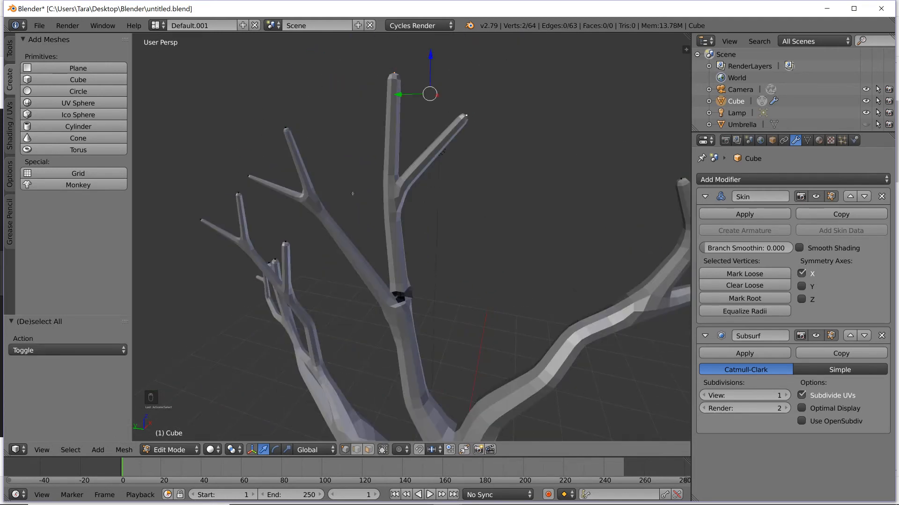
{"action": "key", "text": "g"}
{"action": "key", "text": "y"}
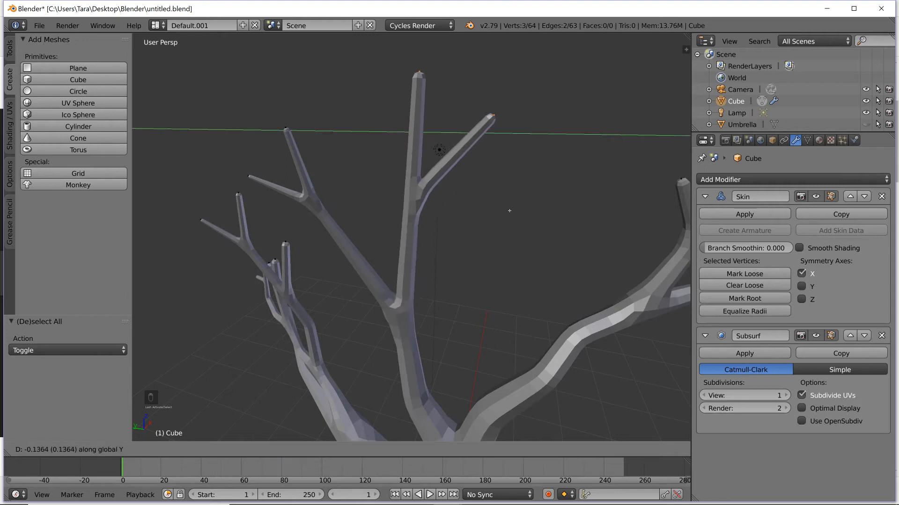
{"action": "left_click", "coordinate": [462, 144]}
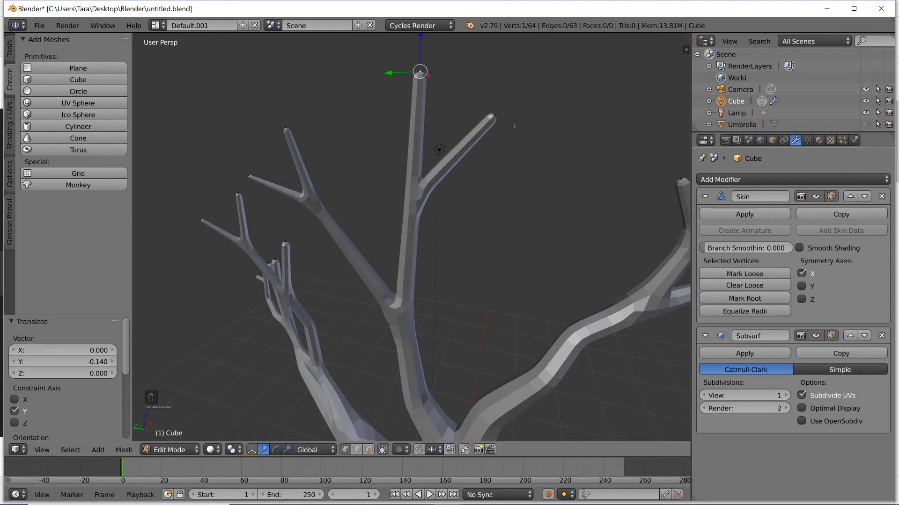
Step: Shrink the skin radius at the two tips of the central top fork, one by about 0.761, and save the file
{"action": "key", "text": "ctrl+a"}
{"action": "key", "text": "Return"}
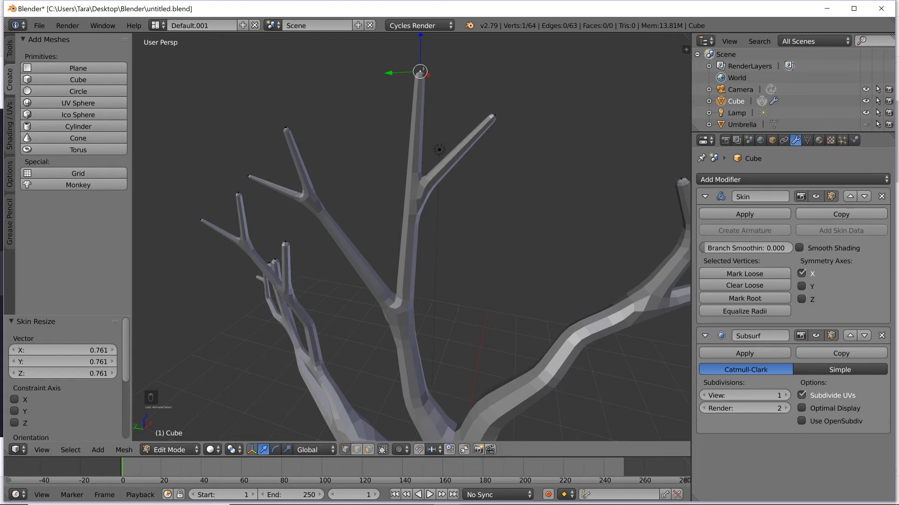
{"action": "key", "text": "s"}
{"action": "right_click", "coordinate": [423, 73]}
{"action": "key", "text": "ctrl+a"}
{"action": "left_click", "coordinate": [557, 97]}
{"action": "key", "text": "Tab"}
{"action": "key", "text": "ctrl+s"}
{"action": "left_click", "coordinate": [549, 189]}
{"action": "scroll", "coordinate": [487, 294], "scroll_direction": "down", "scroll_amount": 3}
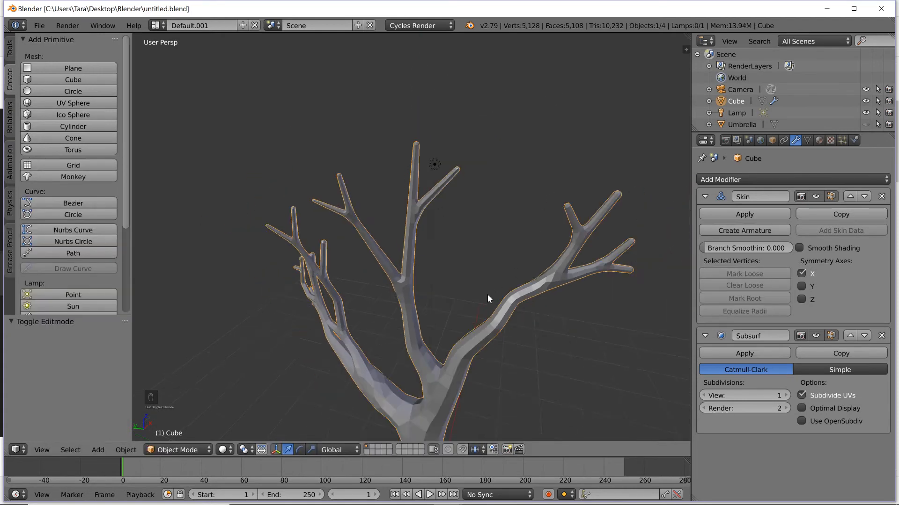
Step: Rename the Cube object as Tree
{"action": "middle_click_drag", "start_coordinate": [487, 294], "coordinate": [521, 287]}
{"action": "scroll", "coordinate": [521, 287], "scroll_direction": "down", "scroll_amount": 2}
{"action": "middle_click_drag", "start_coordinate": [498, 330], "coordinate": [390, 347]}
{"action": "scroll", "coordinate": [499, 316], "scroll_direction": "down", "scroll_amount": 2}
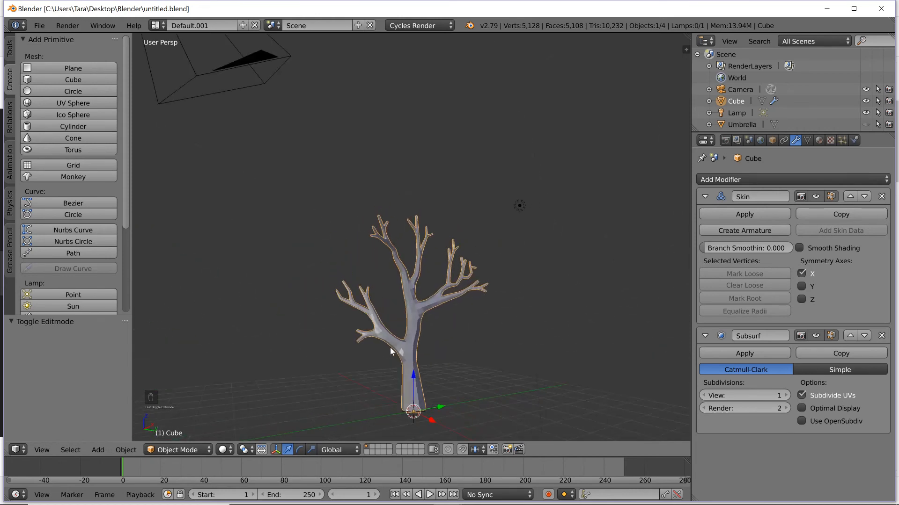
{"action": "double_click", "coordinate": [736, 102]}
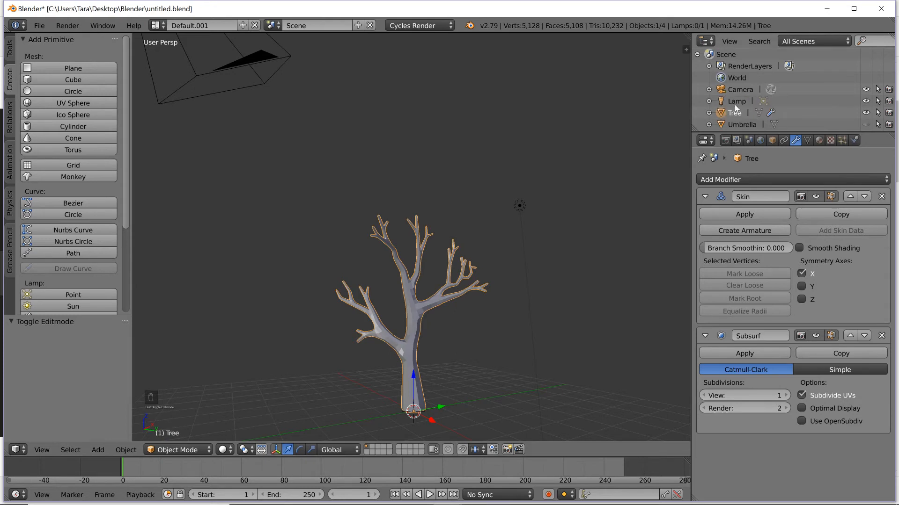
{"action": "middle_click_drag", "start_coordinate": [509, 336], "coordinate": [634, 348]}
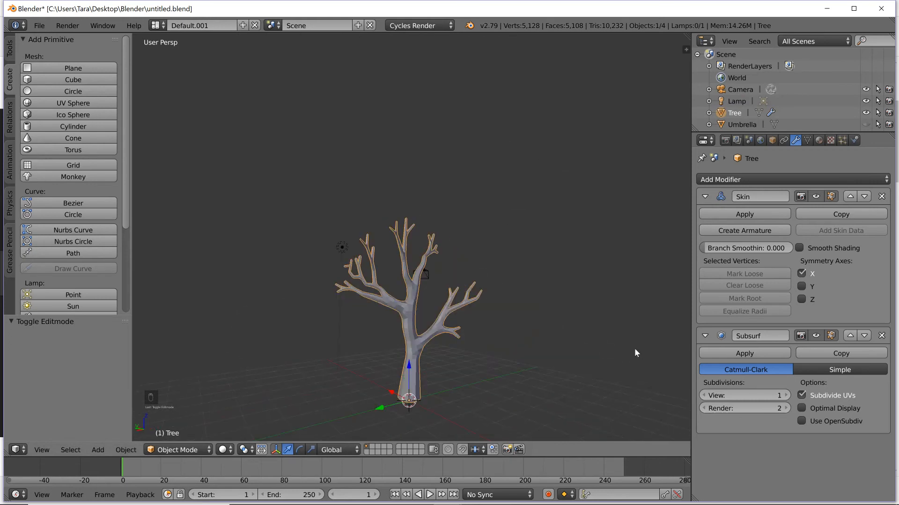
Step: Collapse the settings of the tree's Skin and Subsurf modifiers
{"action": "left_click", "coordinate": [705, 196]}
{"action": "left_click", "coordinate": [704, 217]}
{"action": "middle_click_drag", "start_coordinate": [463, 343], "coordinate": [352, 347]}
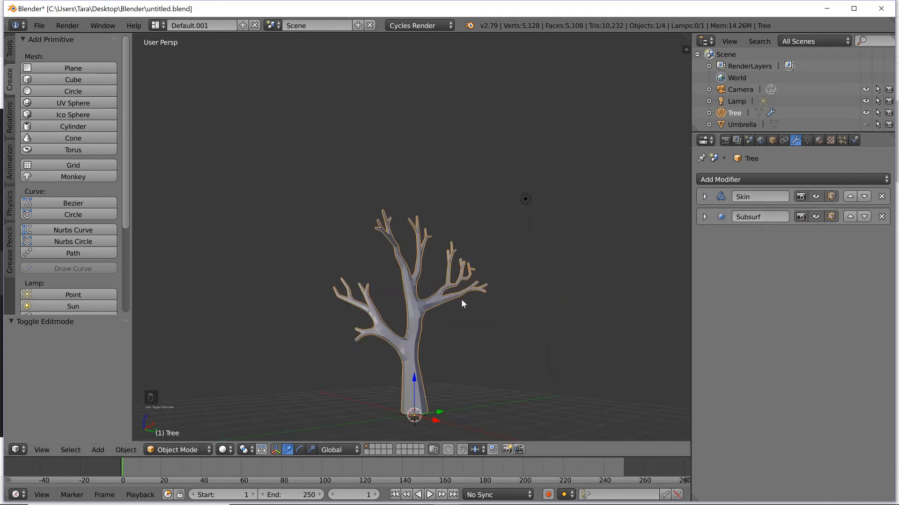
Step: Raise the small outermost twig on the +Y limb about 0.201 along Z and shift its three vertices about 0.109 along Y
{"action": "middle_click_drag", "start_coordinate": [461, 299], "coordinate": [437, 327]}
{"action": "scroll", "coordinate": [438, 330], "scroll_direction": "up", "scroll_amount": 3}
{"action": "scroll", "coordinate": [440, 336], "scroll_direction": "down", "scroll_amount": 3}
{"action": "scroll", "coordinate": [440, 361], "scroll_direction": "up", "scroll_amount": 4}
{"action": "middle_click_drag", "start_coordinate": [439, 362], "coordinate": [546, 321]}
{"action": "key", "text": "Tab"}
{"action": "left_click_drag", "start_coordinate": [585, 236], "coordinate": [587, 224]}
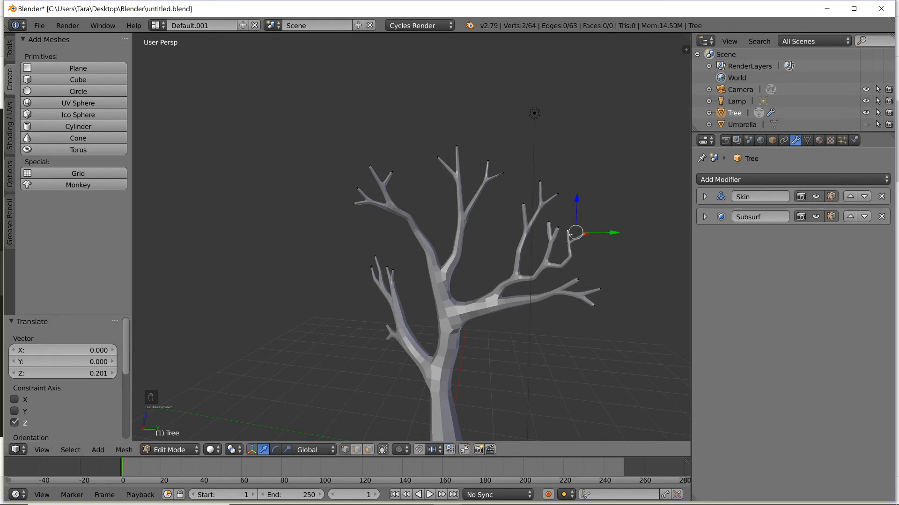
{"action": "key", "text": "g"}
{"action": "key", "text": "y"}
{"action": "left_click", "coordinate": [580, 237]}
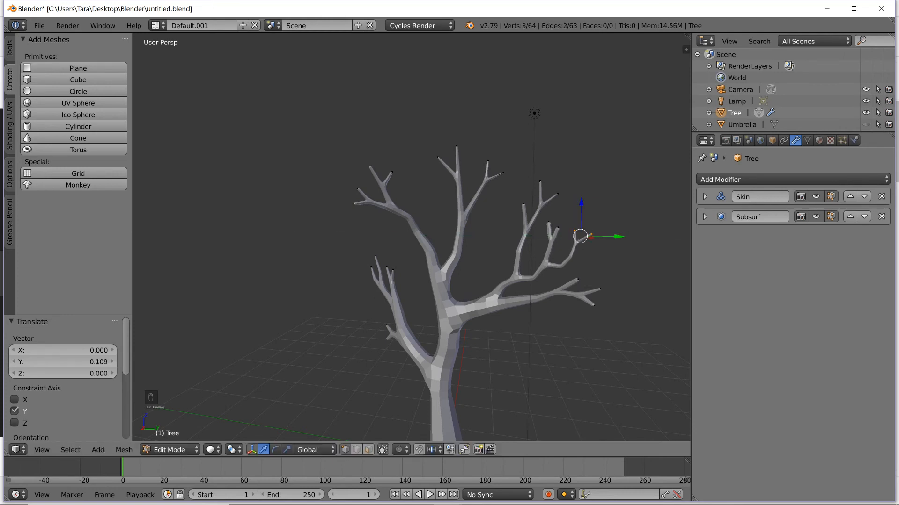
Step: Extrude a new tip vertex from the outermost +Y twig and compare the tree with the reference in quad view
{"action": "key", "text": "g"}
{"action": "left_click", "coordinate": [595, 254]}
{"action": "key", "text": "Tab"}
{"action": "middle_click_drag", "start_coordinate": [597, 296], "coordinate": [587, 298]}
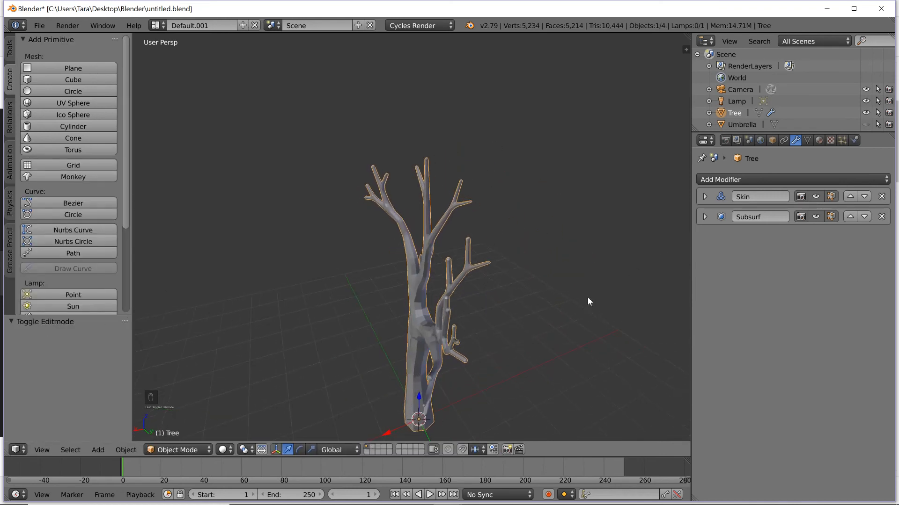
{"action": "key", "text": "ctrl+alt+q"}
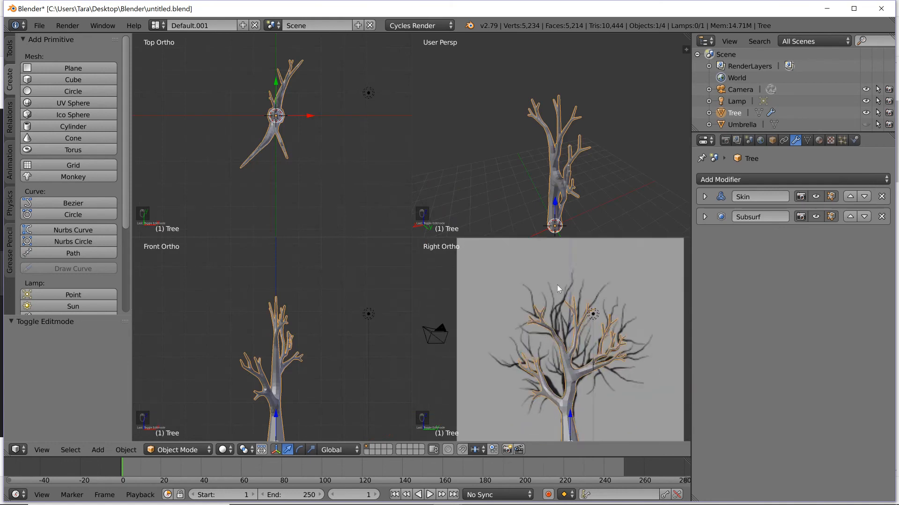
{"action": "key", "text": "ctrl+alt+q"}
Step: Scale the new twig tip's skin radius by about 0.947, return to Object Mode and save the file
{"action": "middle_click_drag", "start_coordinate": [570, 151], "coordinate": [609, 176]}
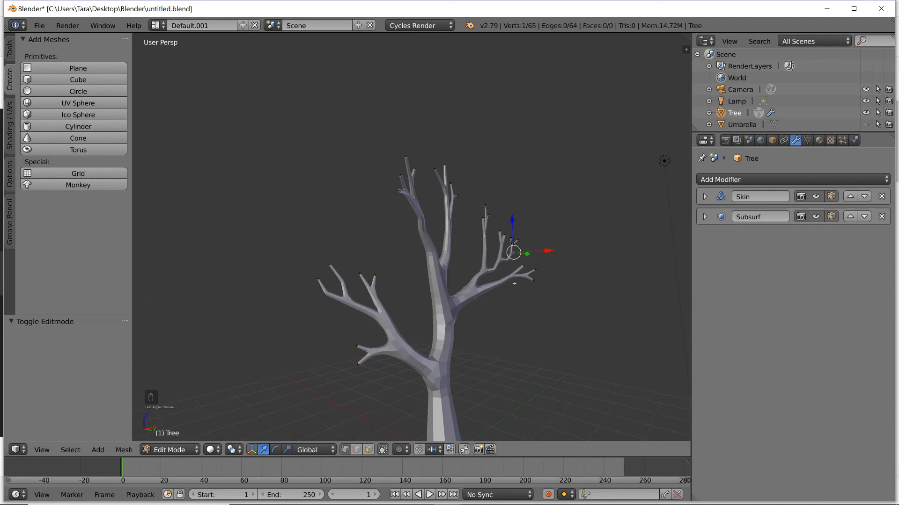
{"action": "middle_click_drag", "start_coordinate": [542, 283], "coordinate": [558, 289]}
{"action": "key", "text": "ctrl+a"}
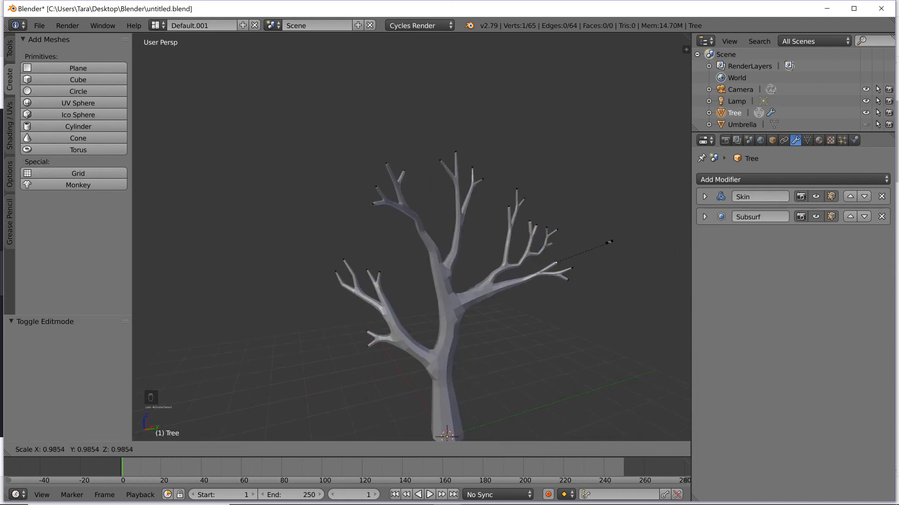
{"action": "left_click", "coordinate": [602, 245]}
{"action": "middle_click_drag", "start_coordinate": [599, 248], "coordinate": [410, 249]}
{"action": "scroll", "coordinate": [410, 249], "scroll_direction": "down", "scroll_amount": 4}
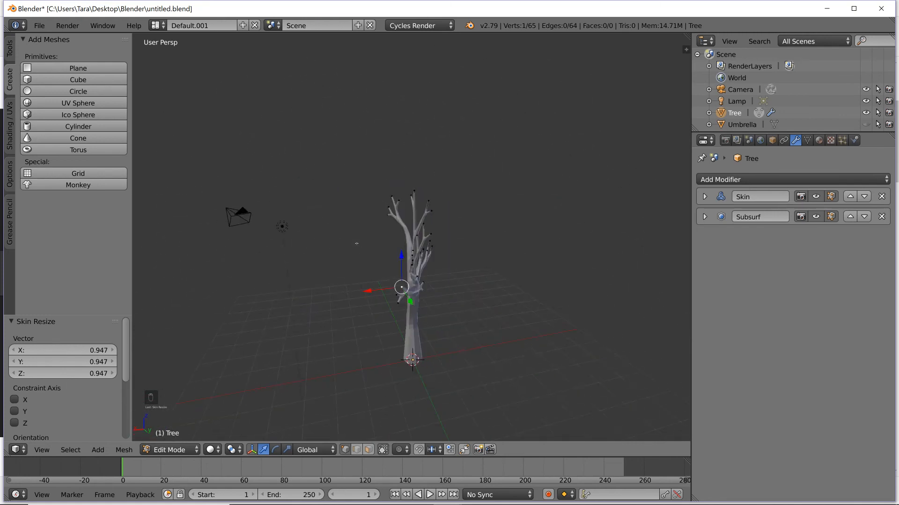
{"action": "middle_click_drag", "start_coordinate": [356, 243], "coordinate": [320, 246]}
{"action": "key", "text": "Tab"}
{"action": "key", "text": "ctrl+s"}
{"action": "left_click", "coordinate": [412, 250]}
Step: Unhide the umbrella, move it beside the tree about 2.682 along X and 1.640 along Y, and save the file
{"action": "left_click", "coordinate": [866, 124]}
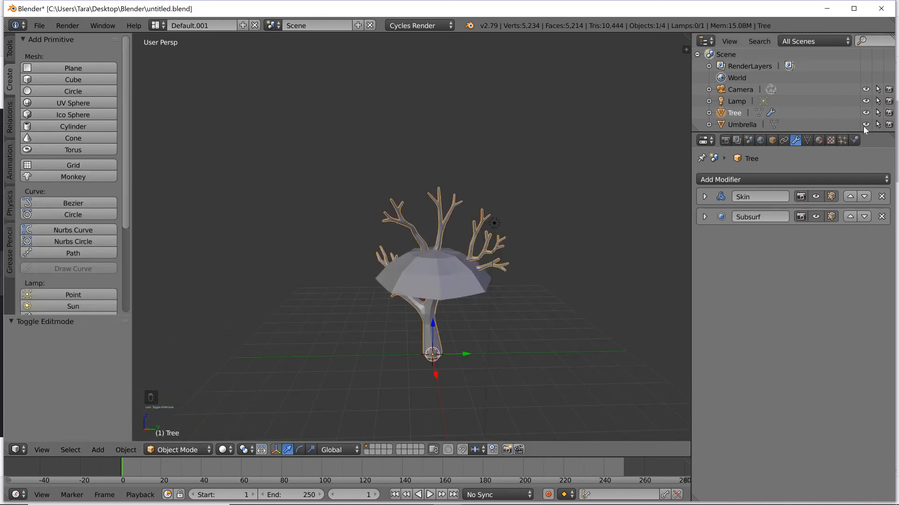
{"action": "middle_click_drag", "start_coordinate": [480, 249], "coordinate": [466, 257]}
{"action": "right_click", "coordinate": [466, 260]}
{"action": "key", "text": "g"}
{"action": "key", "text": "shift+z"}
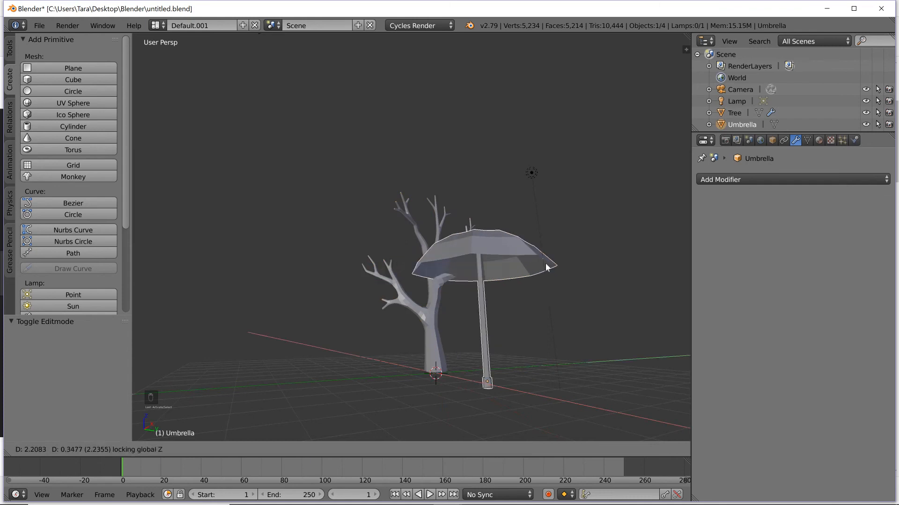
{"action": "left_click", "coordinate": [576, 263]}
{"action": "middle_click_drag", "start_coordinate": [575, 265], "coordinate": [526, 336]}
{"action": "key", "text": "ctrl+s"}
{"action": "left_click", "coordinate": [526, 336]}
{"action": "right_click", "coordinate": [403, 314]}
{"action": "right_click", "coordinate": [506, 262]}
{"action": "scroll", "coordinate": [515, 271], "scroll_direction": "up", "scroll_amount": 5}
{"action": "scroll", "coordinate": [517, 279], "scroll_direction": "down", "scroll_amount": 5}
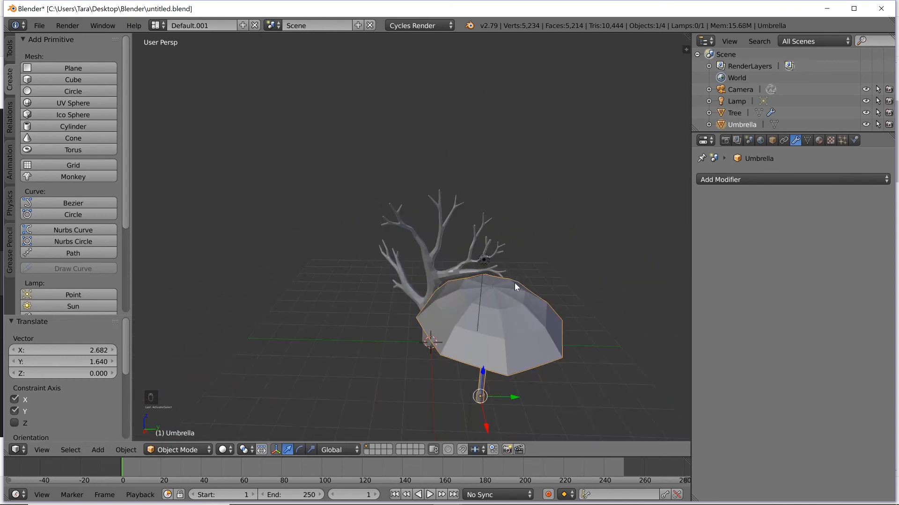